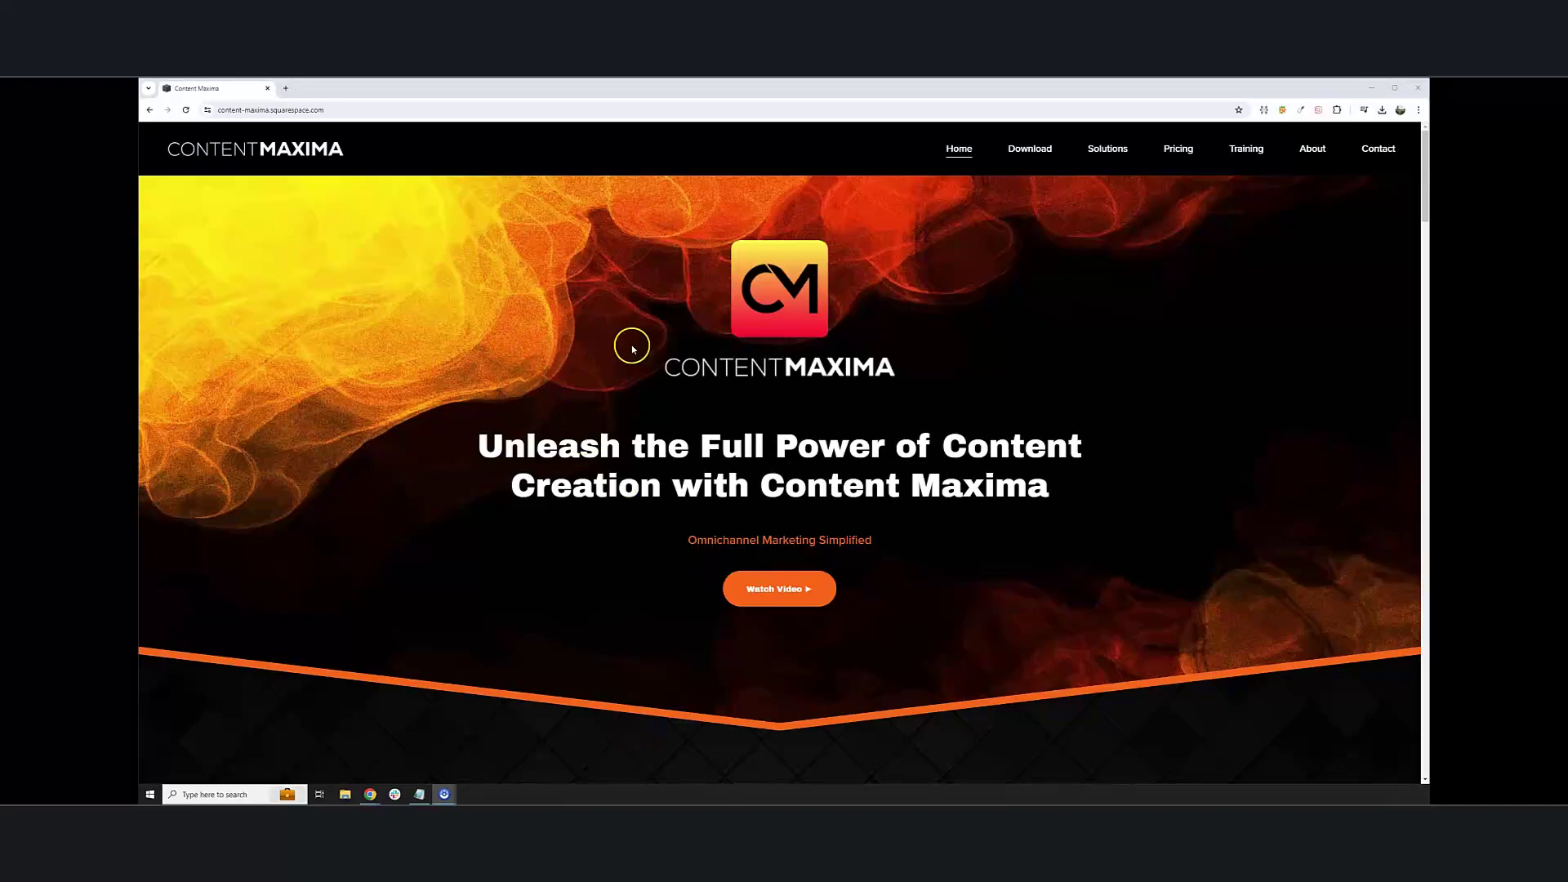
Step: Open the Matrix solution page on the Content Maxima website and read its Optimize Content Easily and Authority Hacking sections
mouse_move(1107, 151)
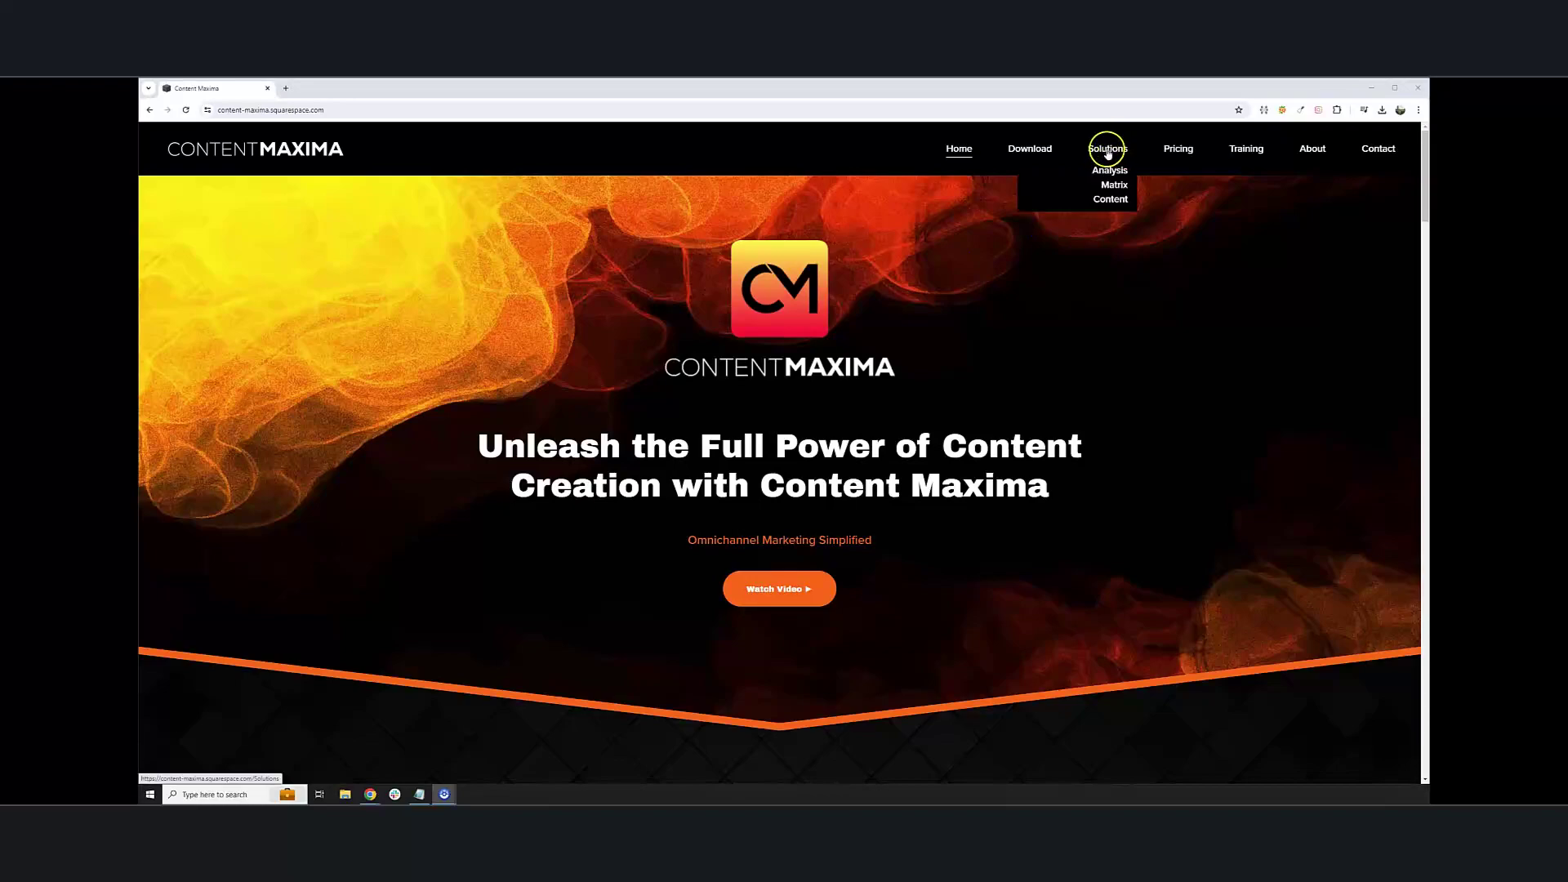
left_click(1115, 184)
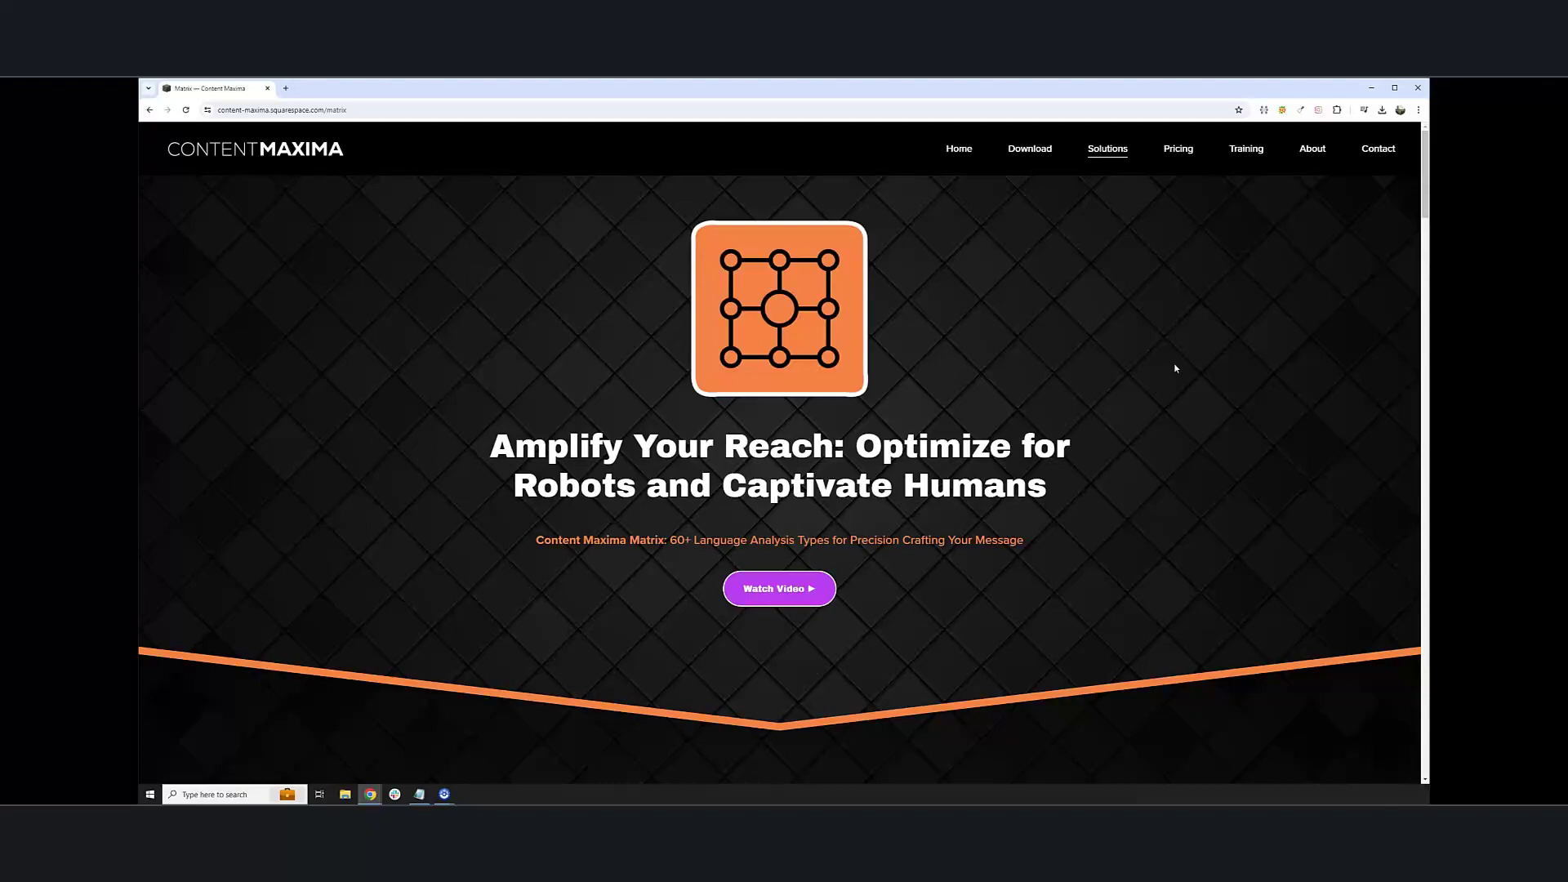
scroll(1138, 403, "down", 5)
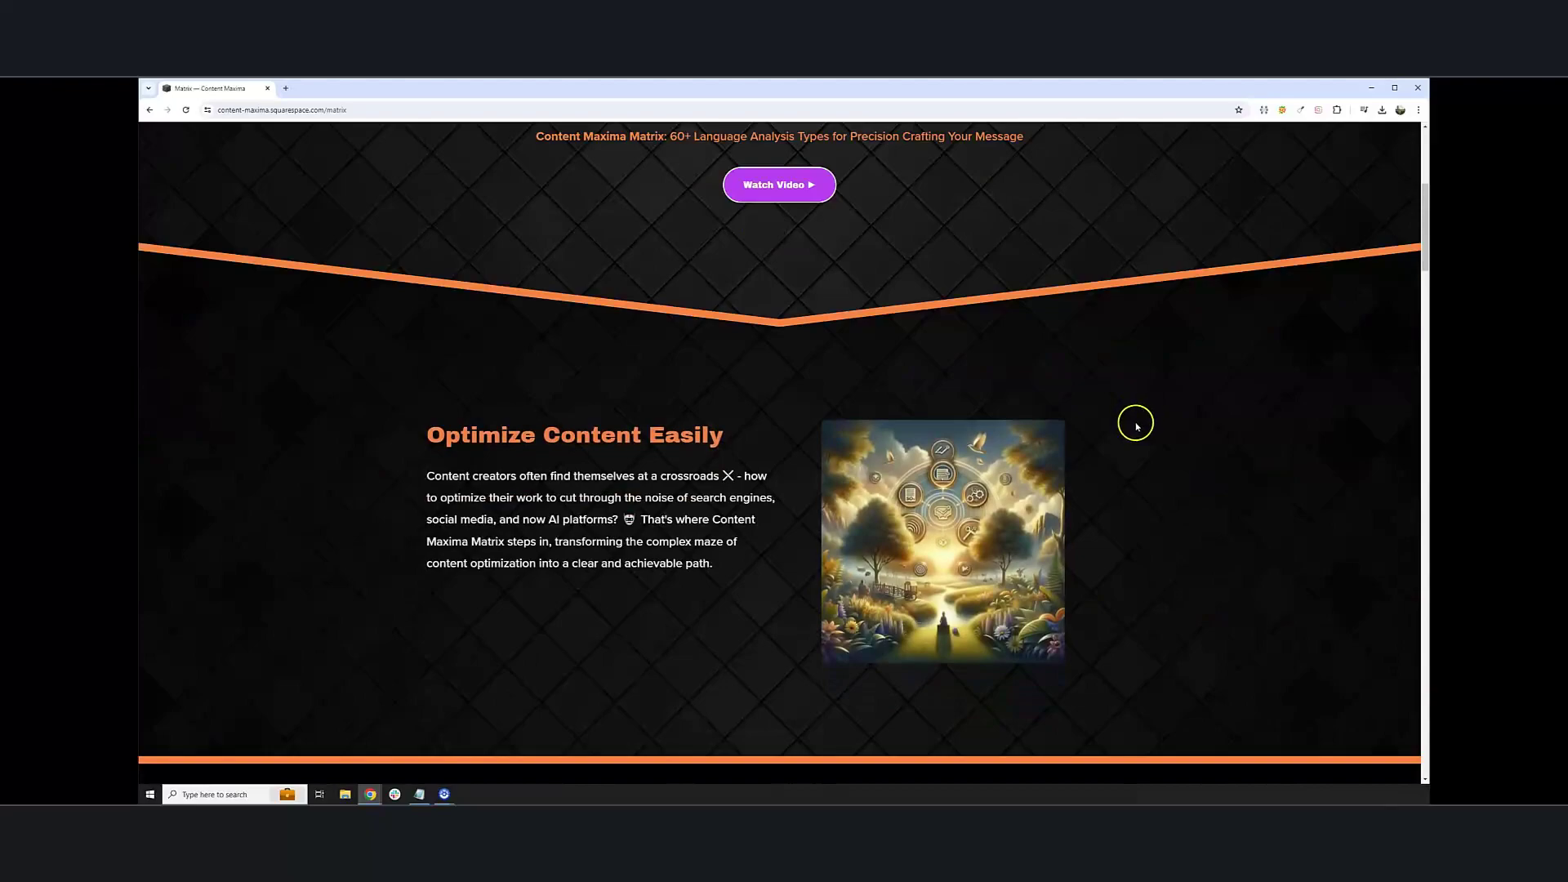
scroll(1135, 422, "down", 1)
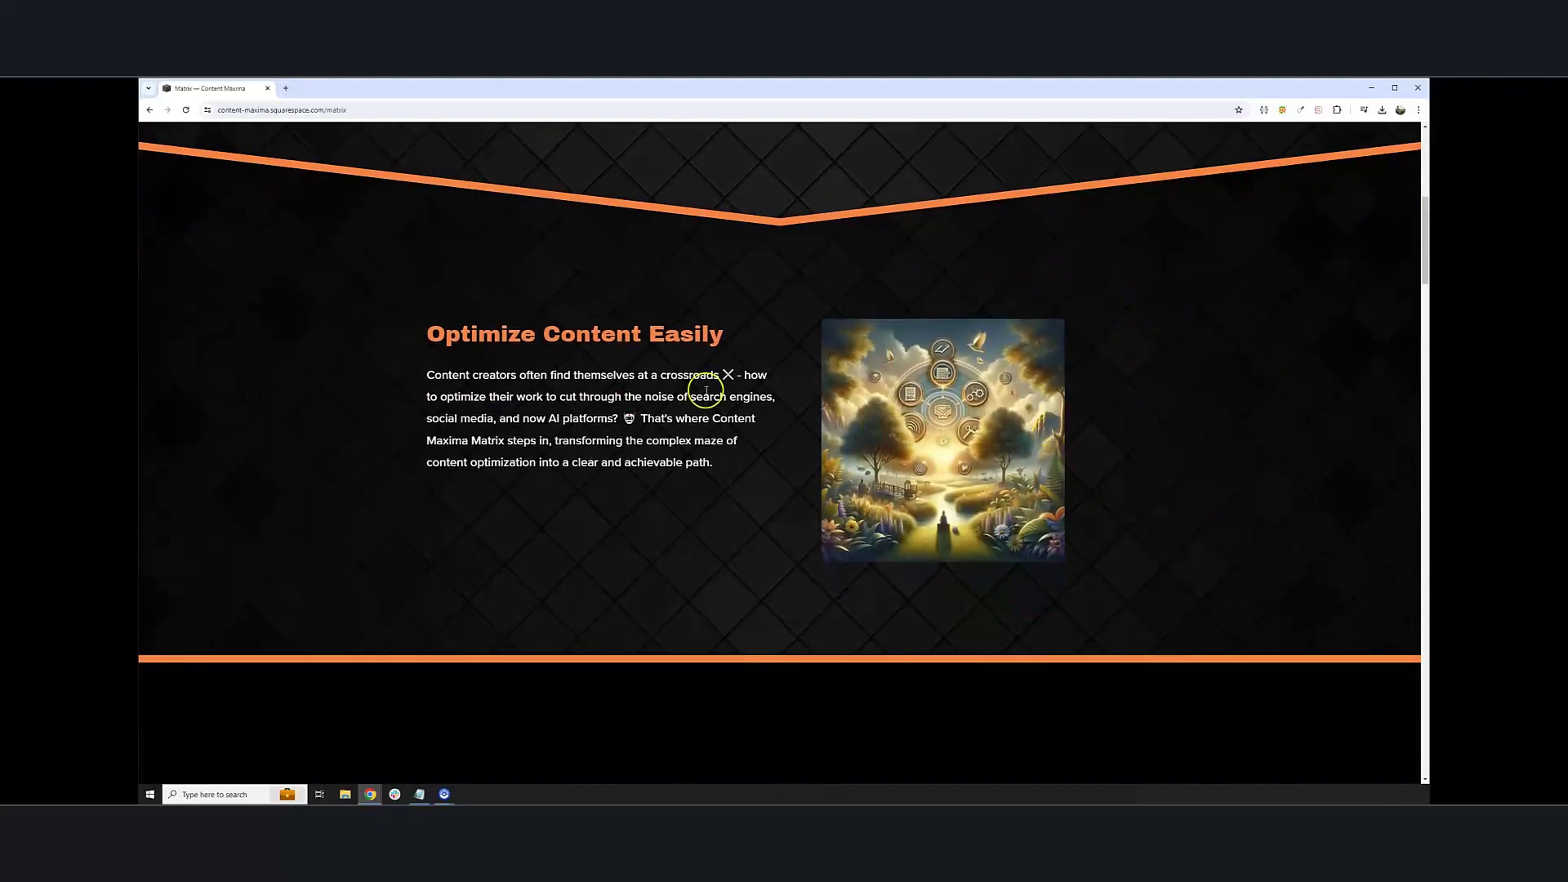
left_click_drag(435, 374, 724, 374)
left_click(584, 397)
scroll(712, 403, "down", 5)
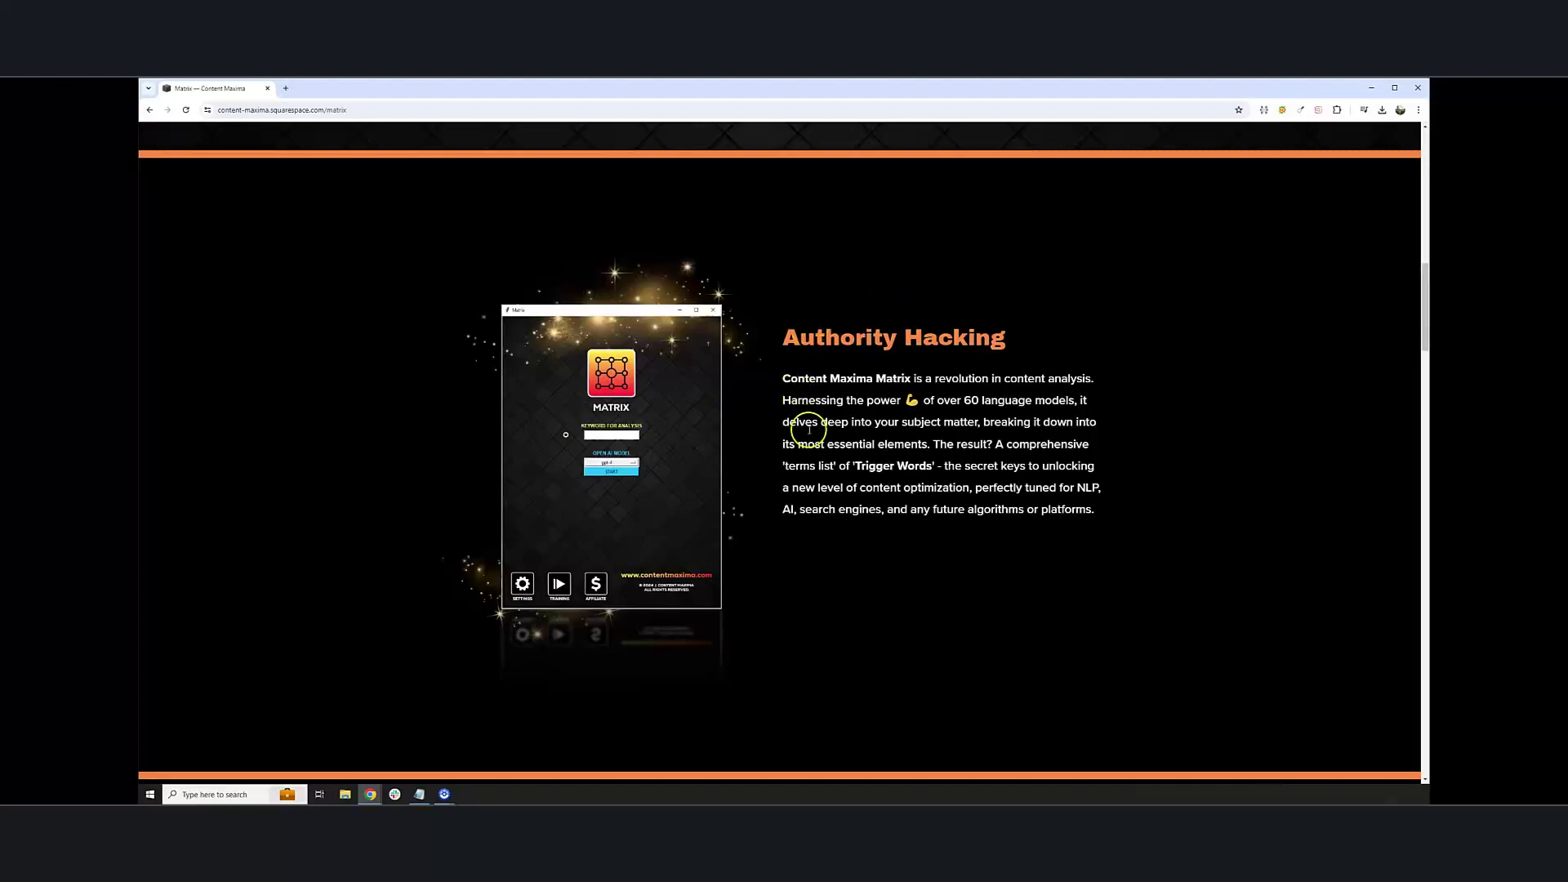
scroll(812, 429, "down", 1)
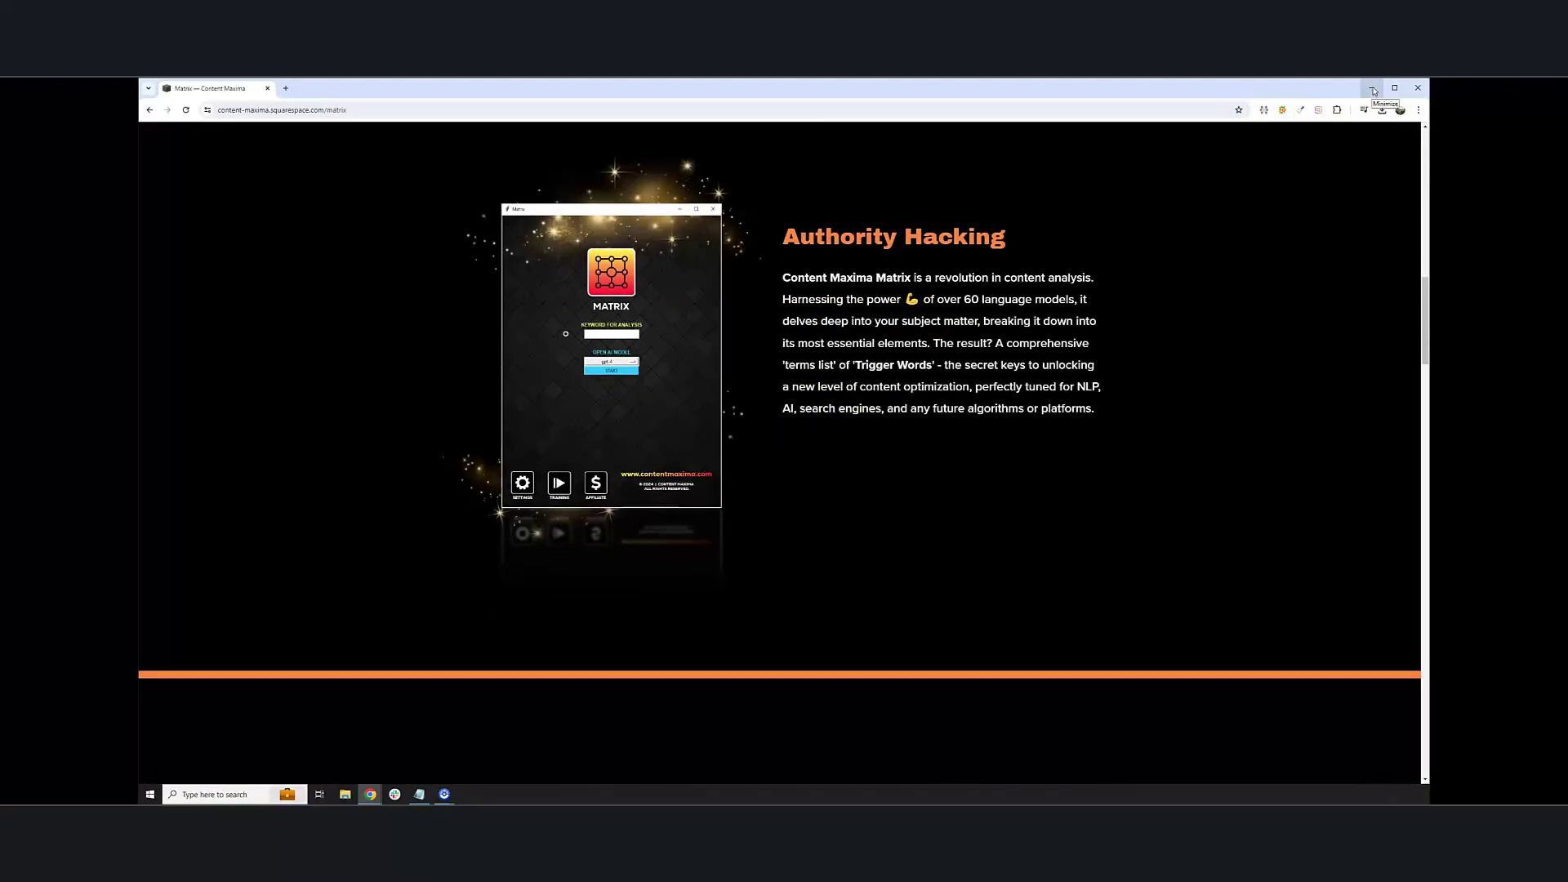
scroll(1306, 228, "up", 15)
mouse_move(1090, 155)
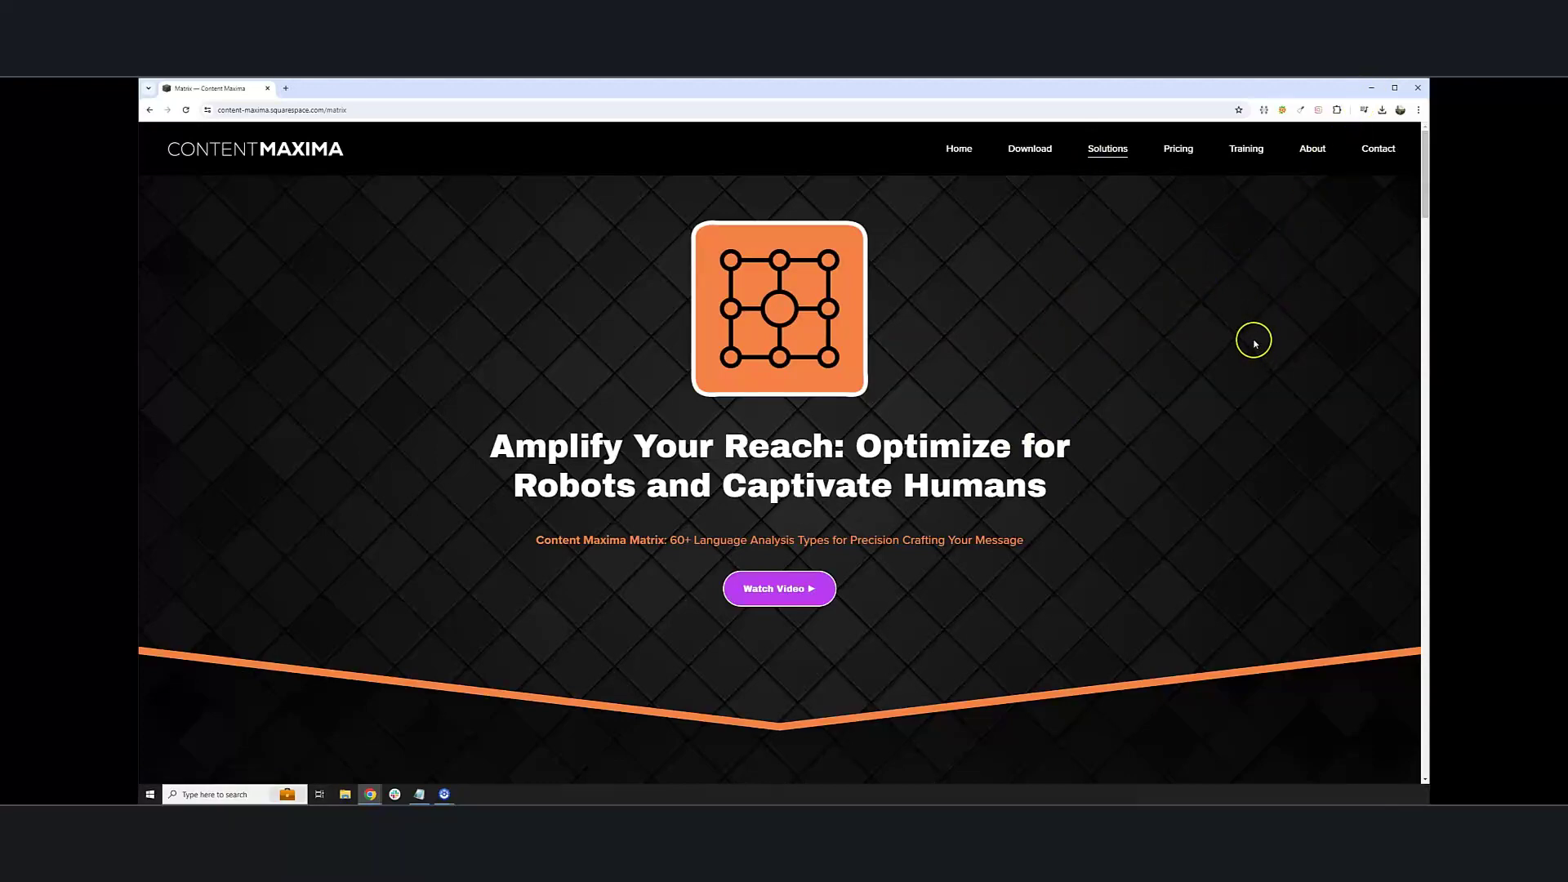
Step: Minimize the browser, launch Content Maxima 1.0.4 from its desktop folder, and move its window toward the middle of the desktop
left_click(1372, 88)
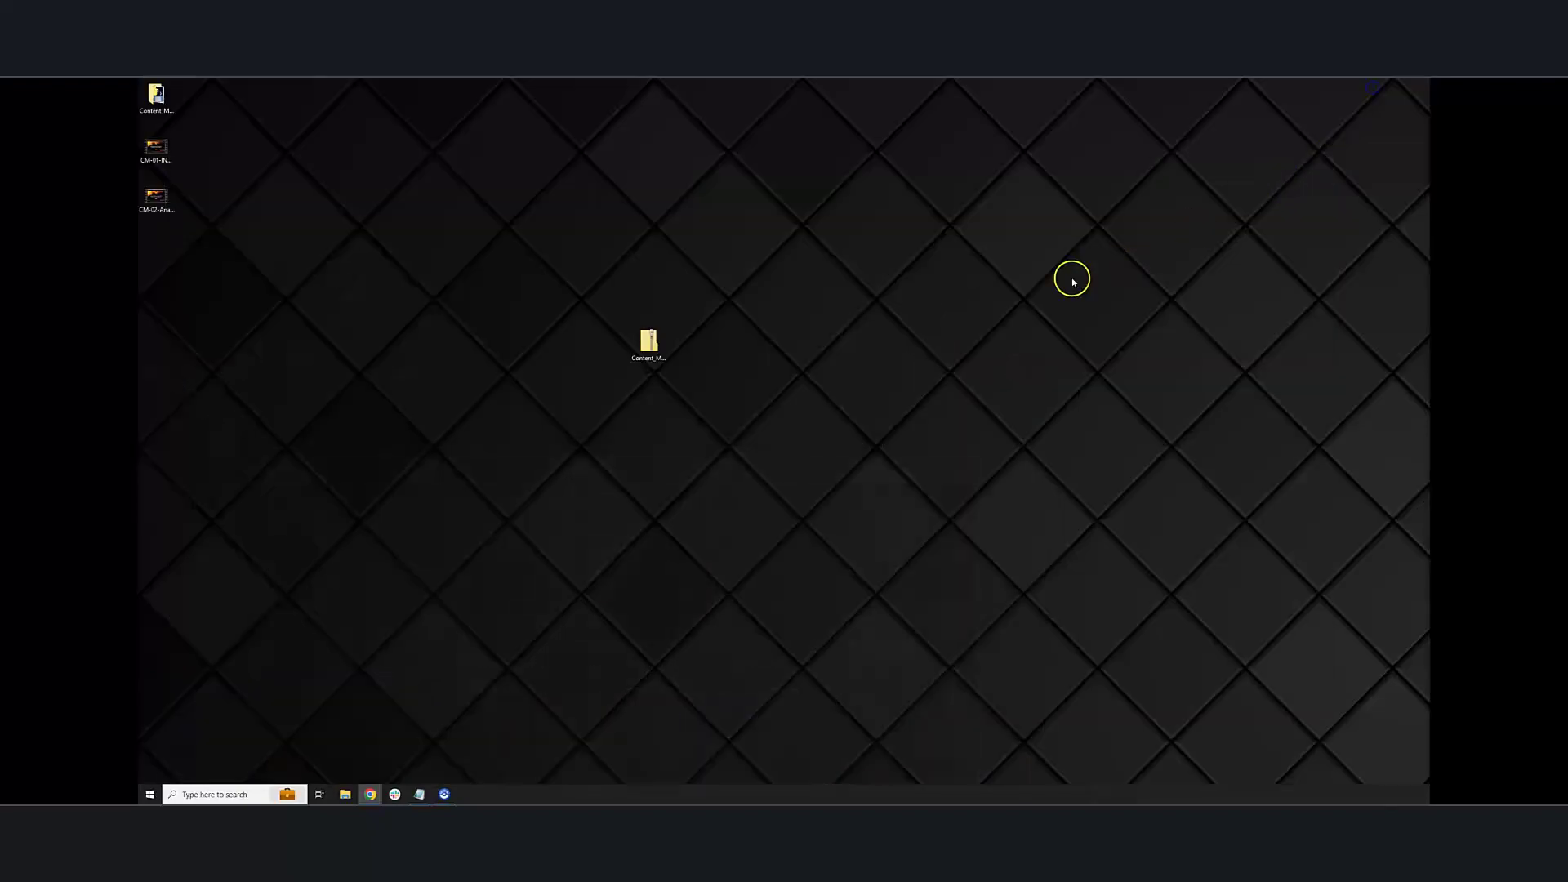
double_click(157, 97)
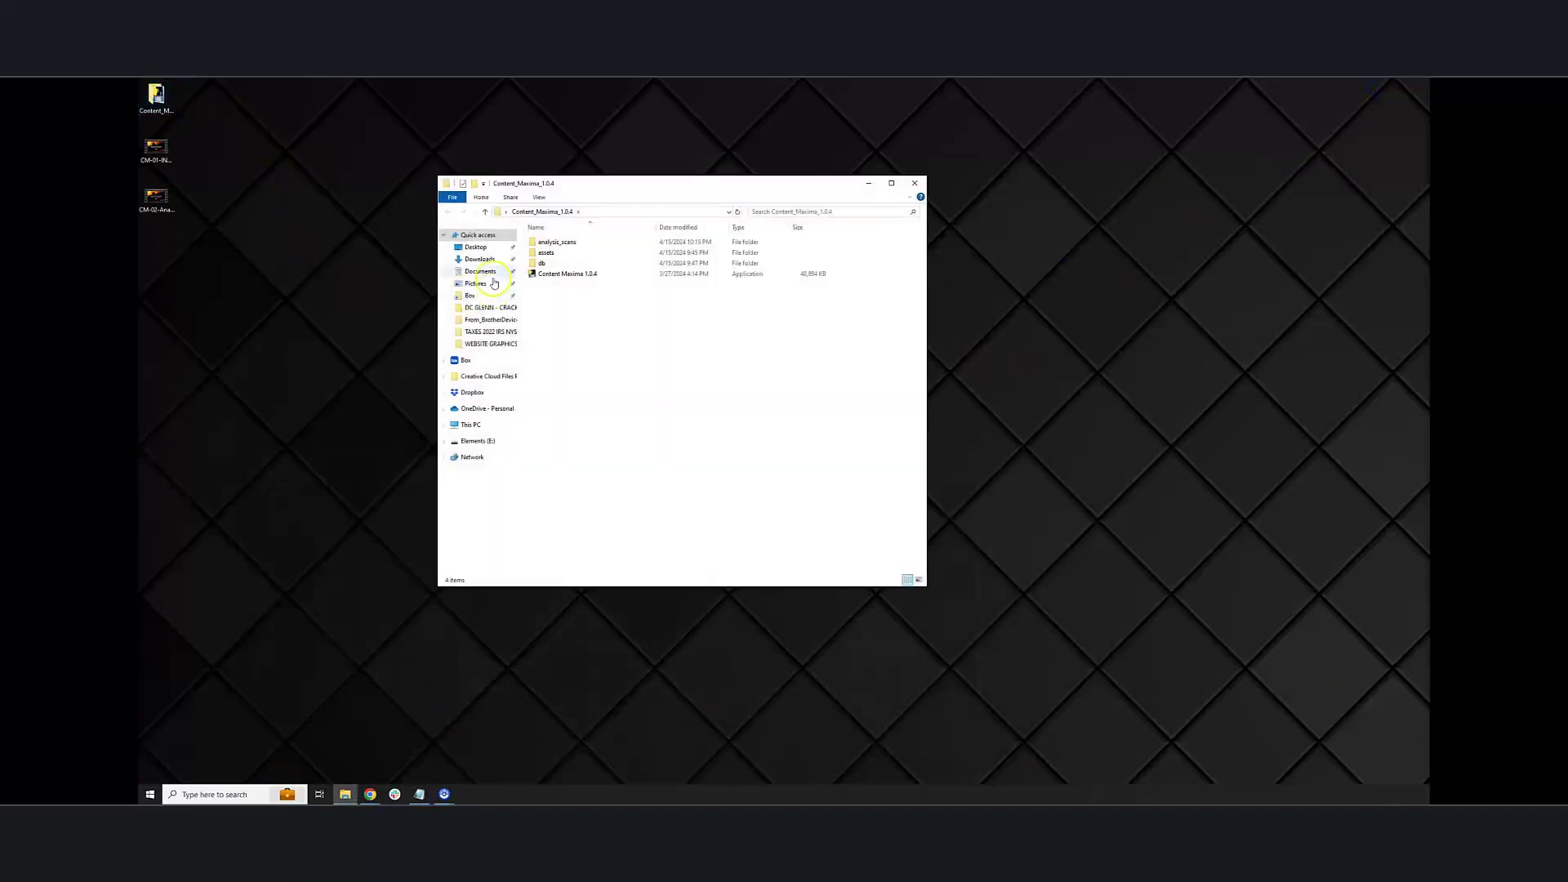
left_click(569, 274)
double_click(569, 275)
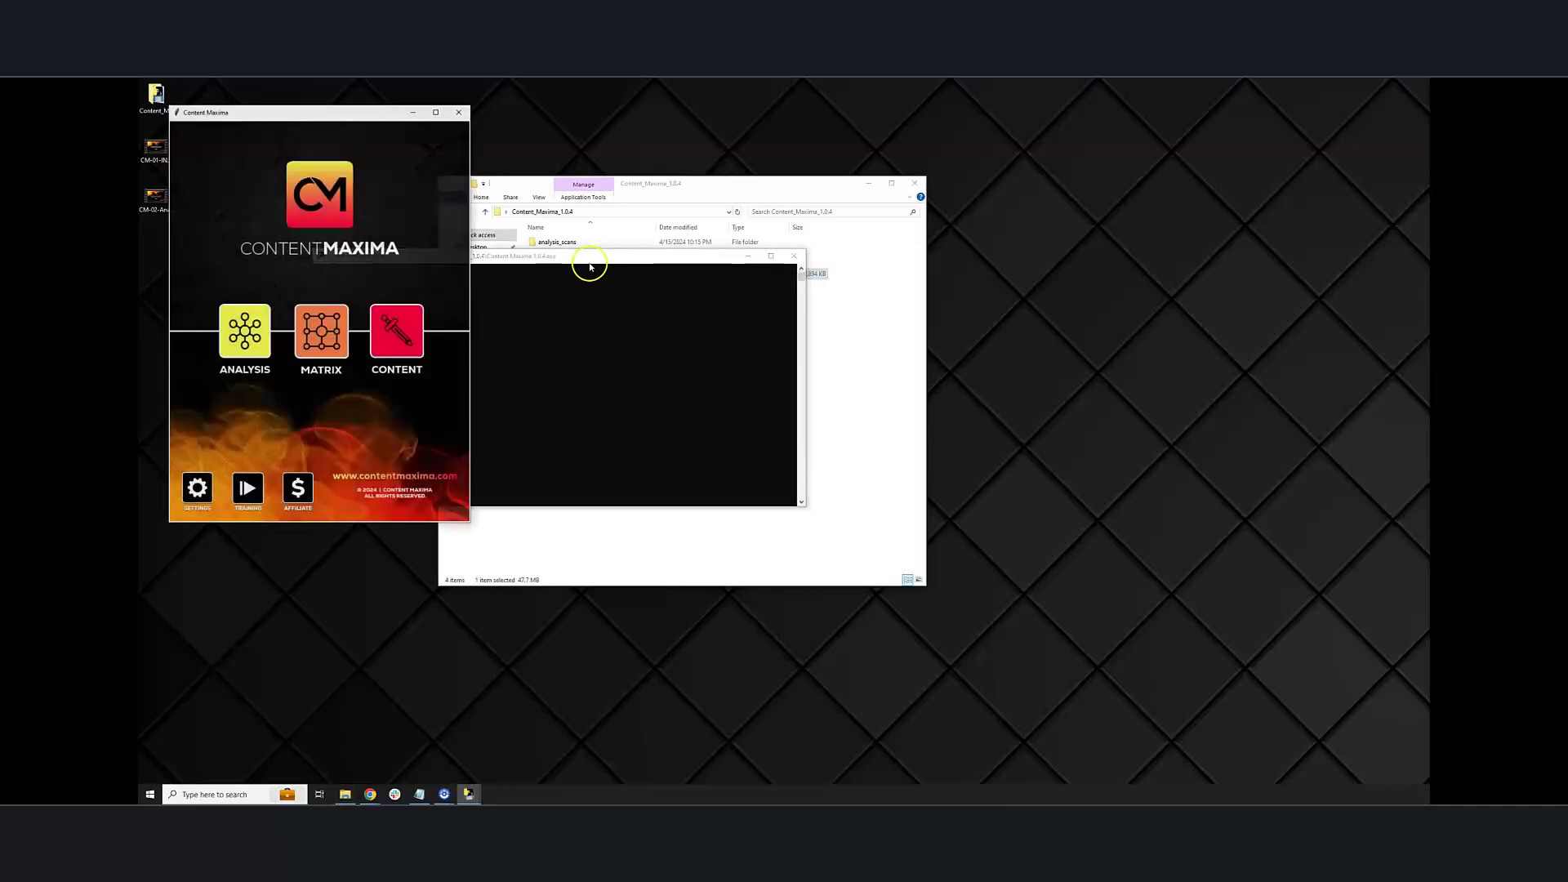
left_click_drag(360, 115, 664, 167)
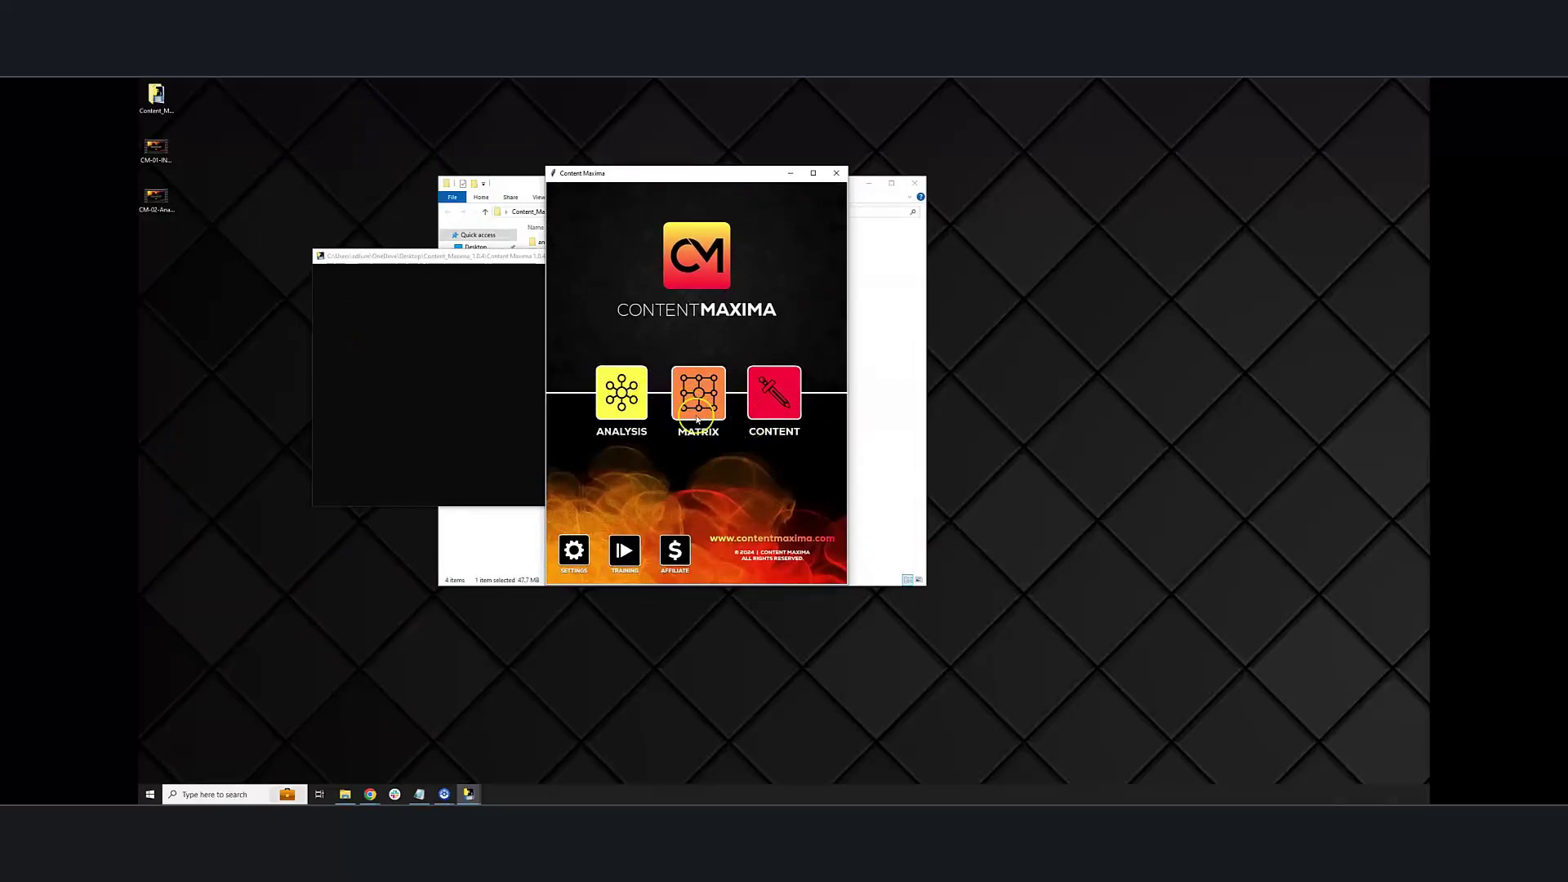
Step: Open the Matrix tool and enter "BLT Sandwhich" as the keyword for analysis
left_click(700, 390)
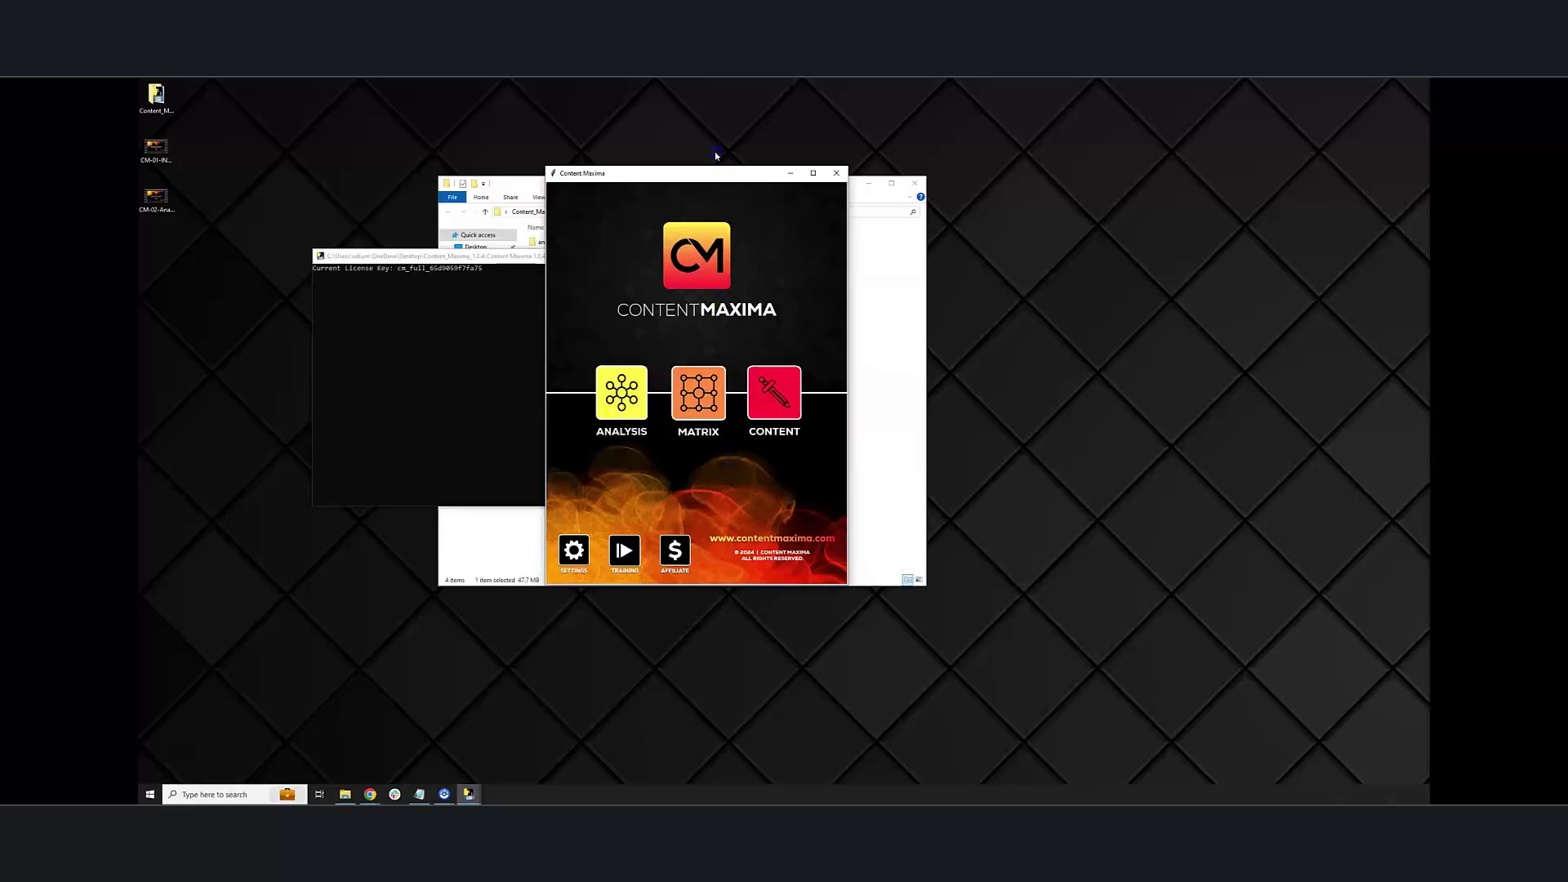
left_click_drag(385, 129, 603, 187)
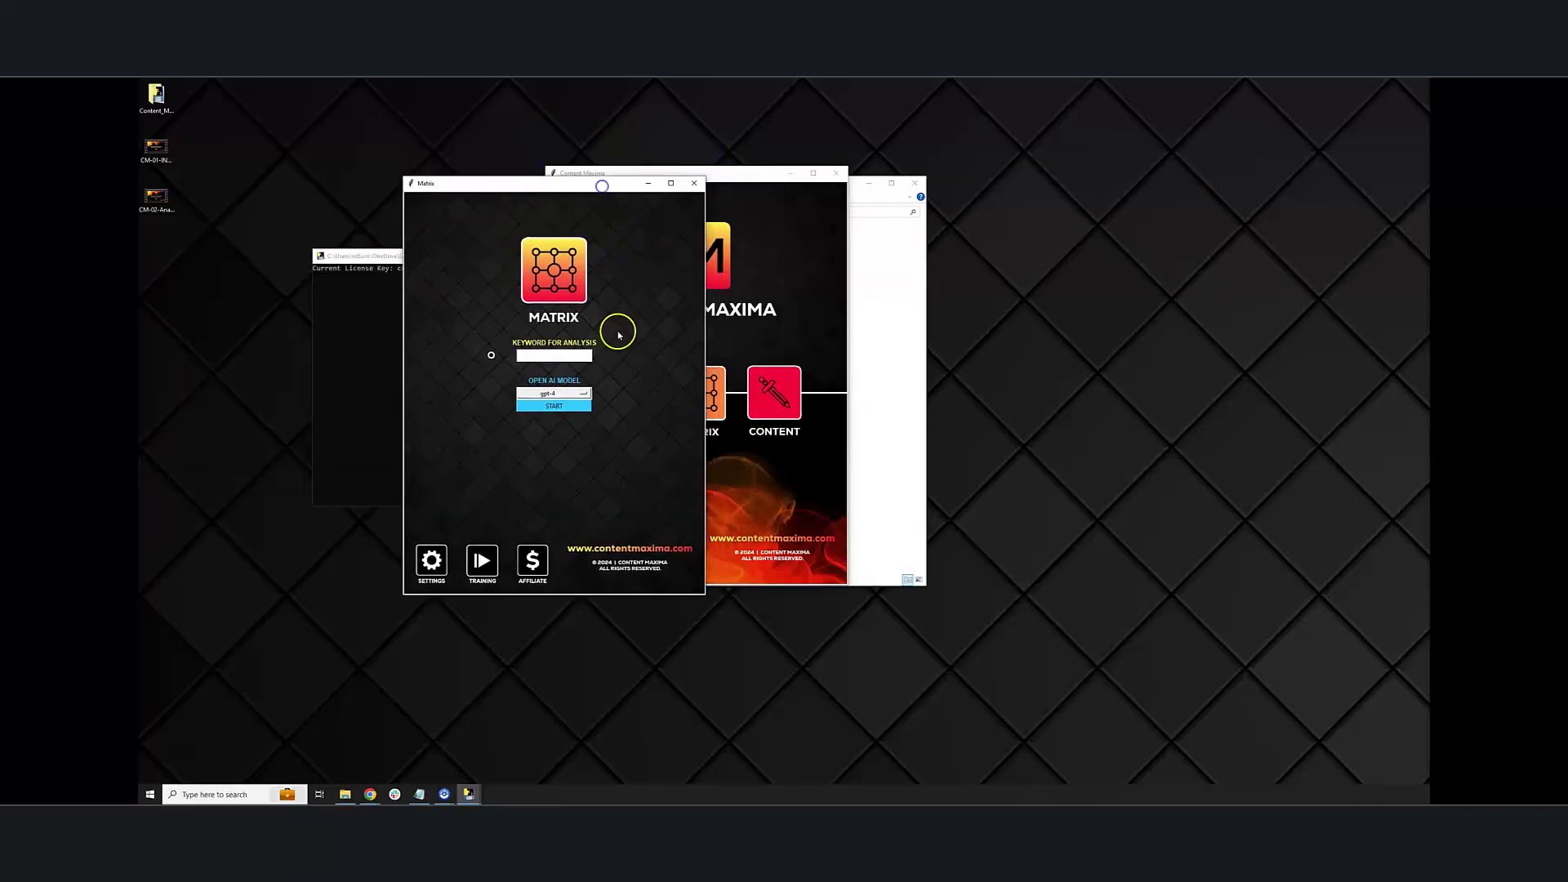
left_click(561, 356)
left_click(583, 393)
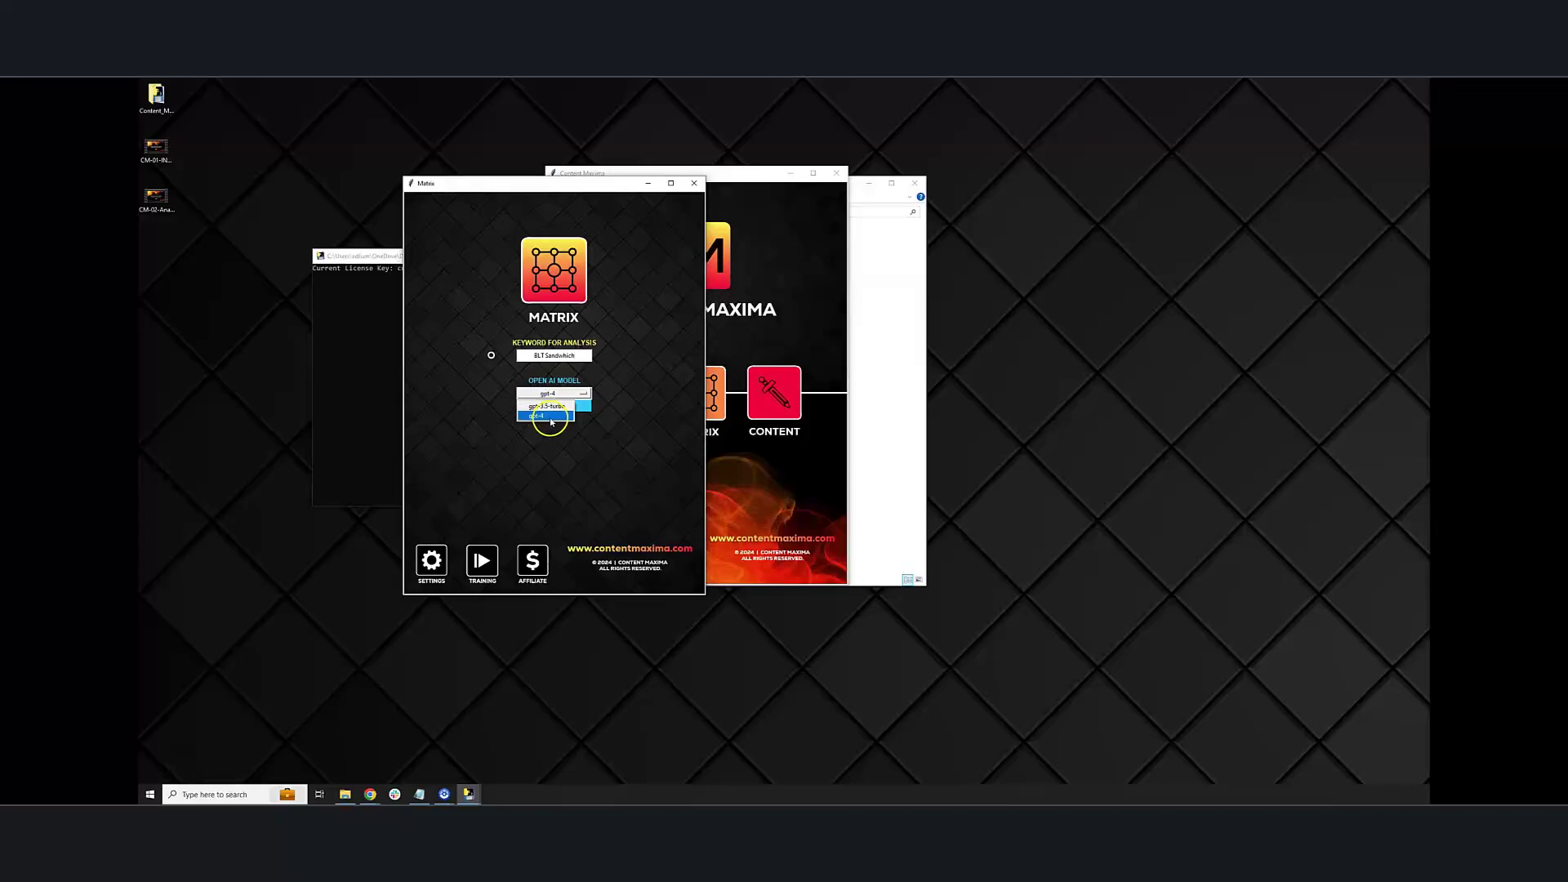
left_click(611, 392)
left_click(583, 392)
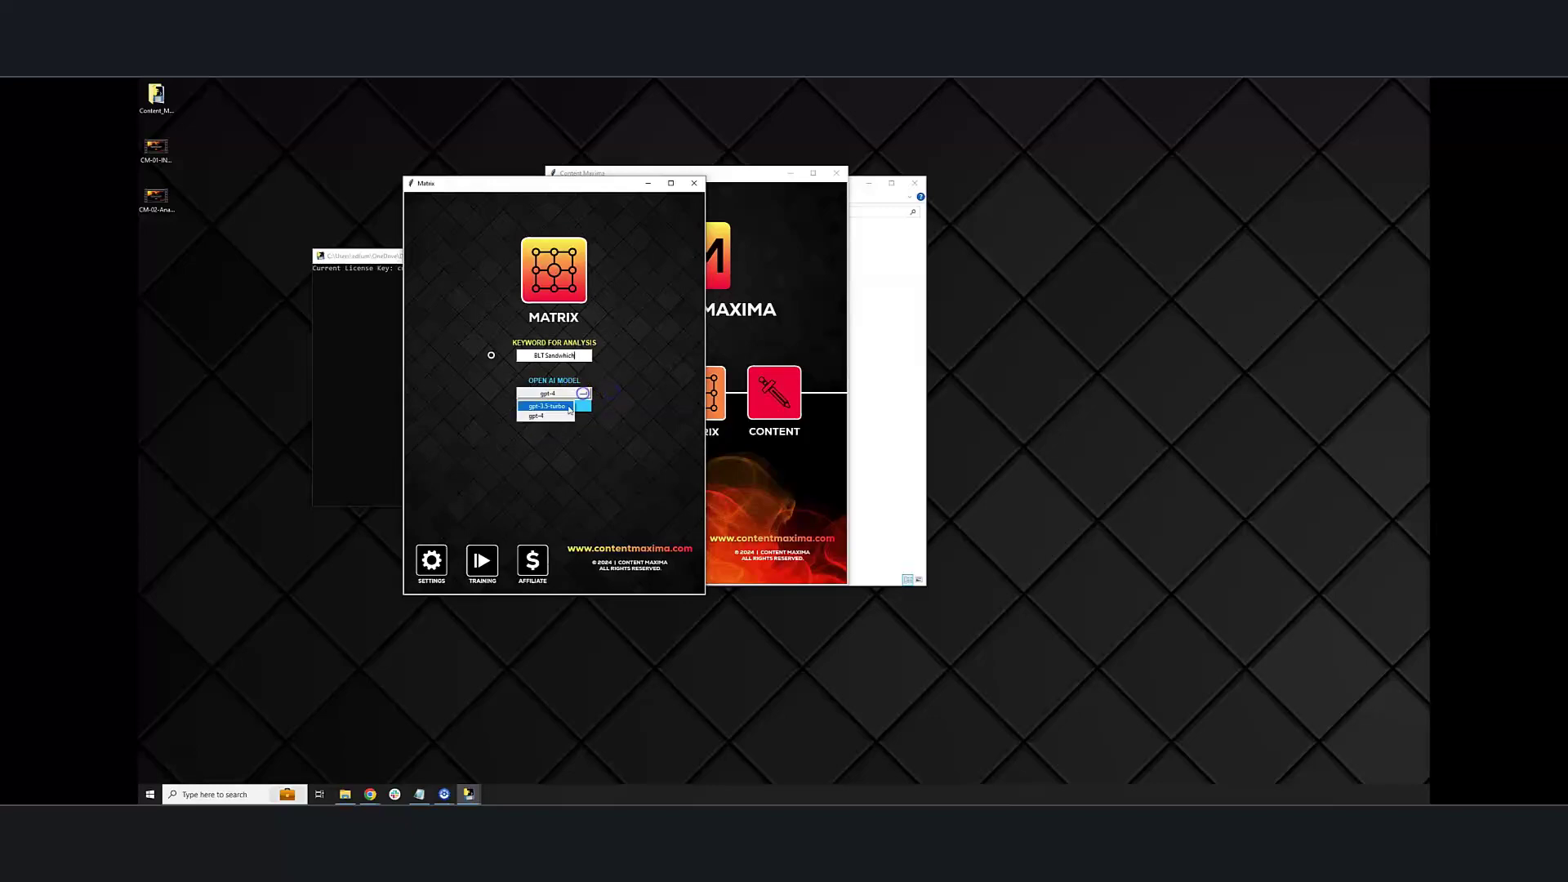
left_click(611, 387)
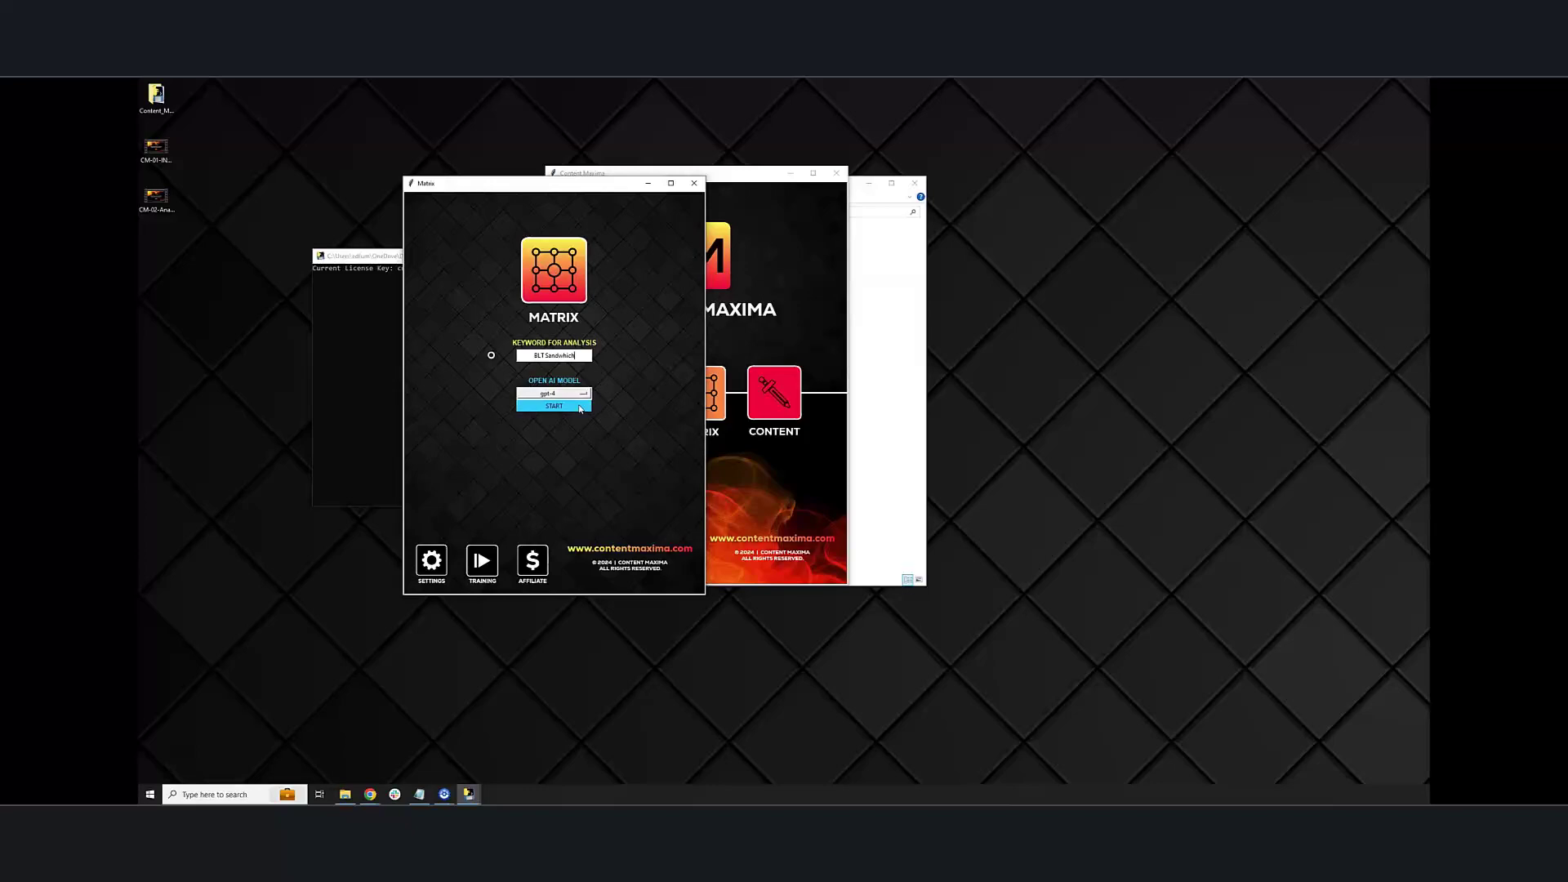
Step: Run the Matrix analysis with the gpt-4 model and dismiss the completion message
left_click(585, 357)
left_click(581, 394)
left_click(562, 414)
left_click(558, 405)
left_click(379, 259)
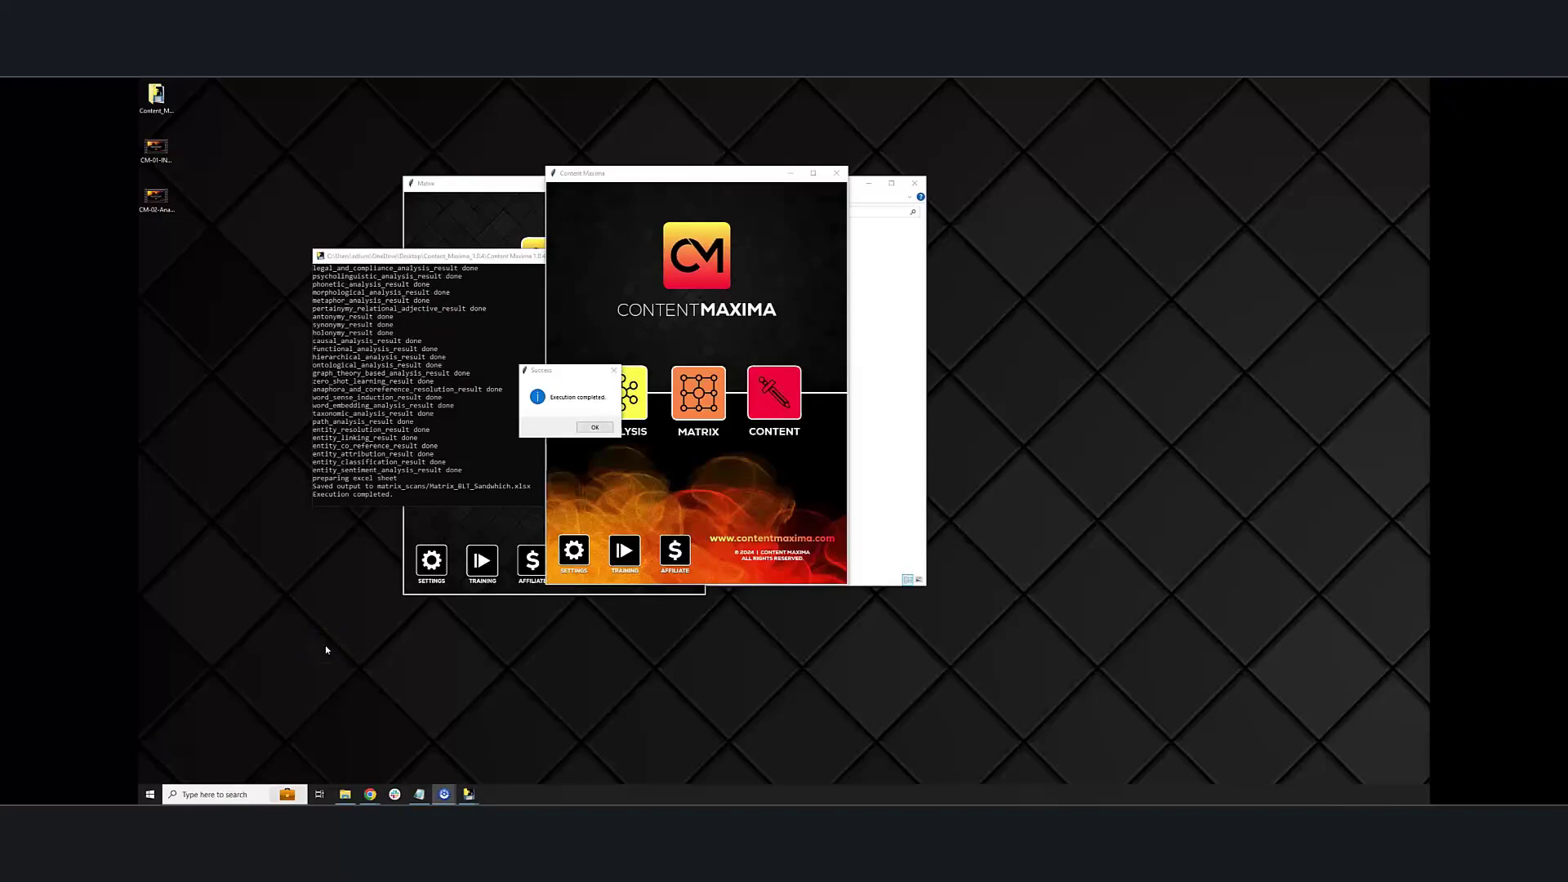
left_click(597, 428)
Step: Open the Matrix_BLT_Sandwhich workbook from the matrix_scans folder inside Content_Maxima_1.0.4
left_click(889, 294)
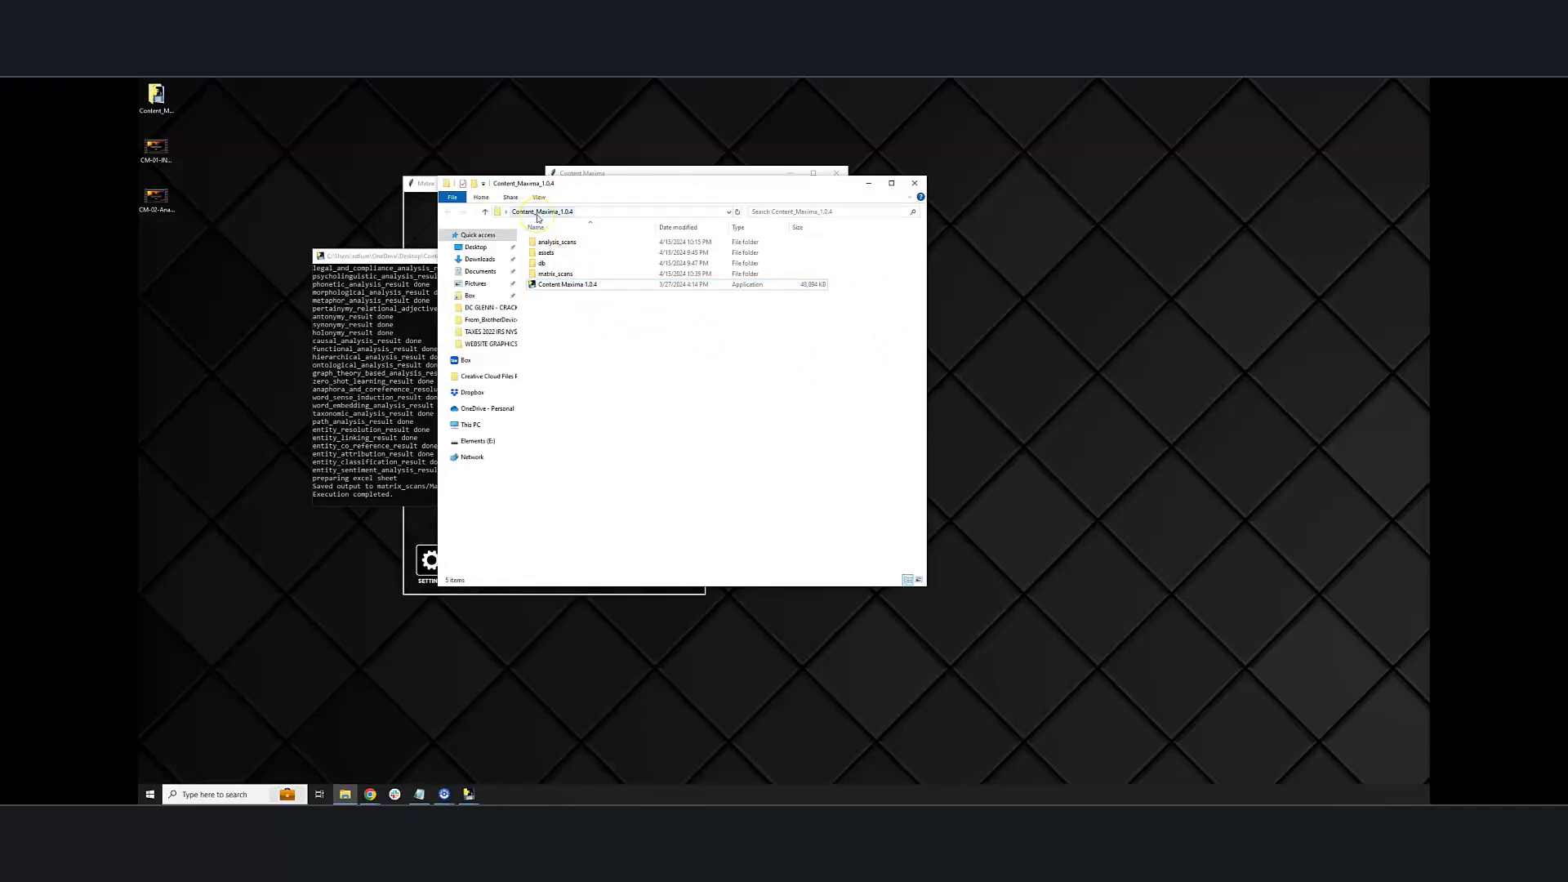
left_click(552, 278)
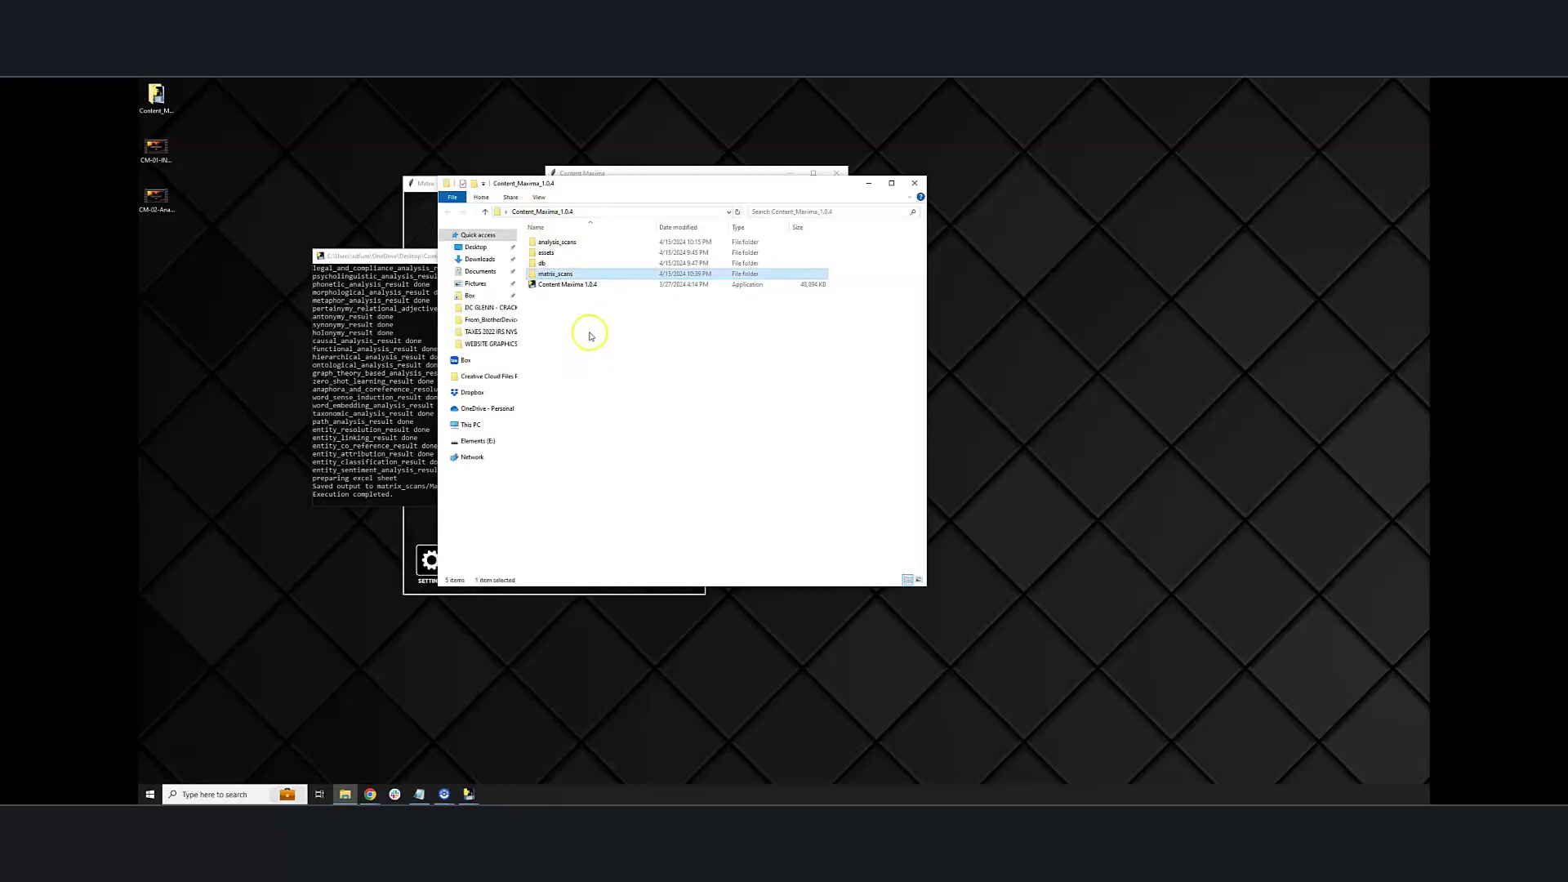
left_click(554, 243)
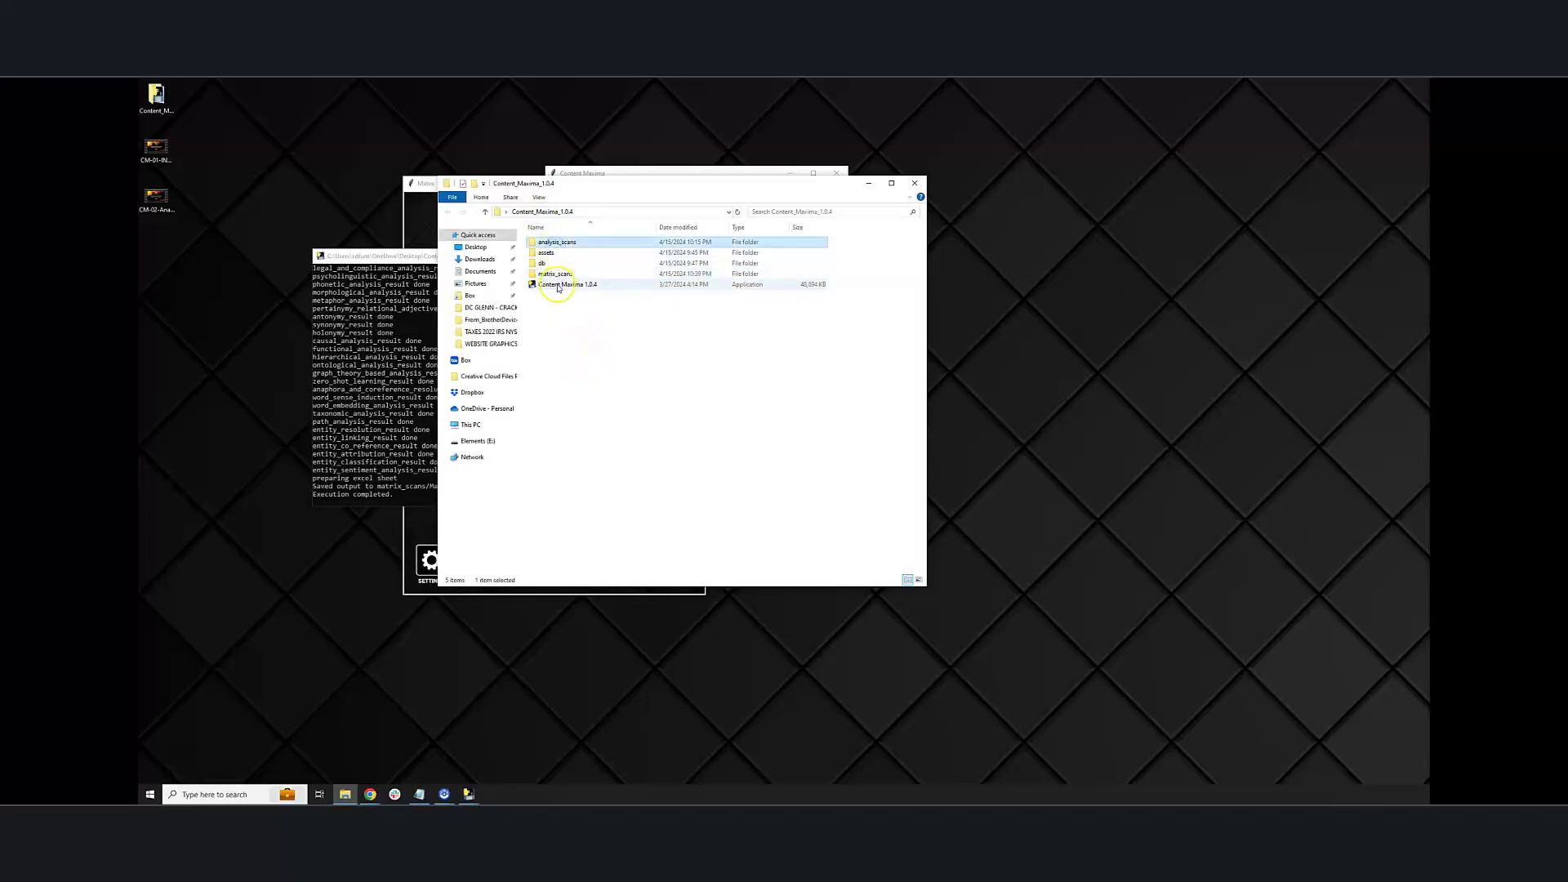
left_click(555, 276)
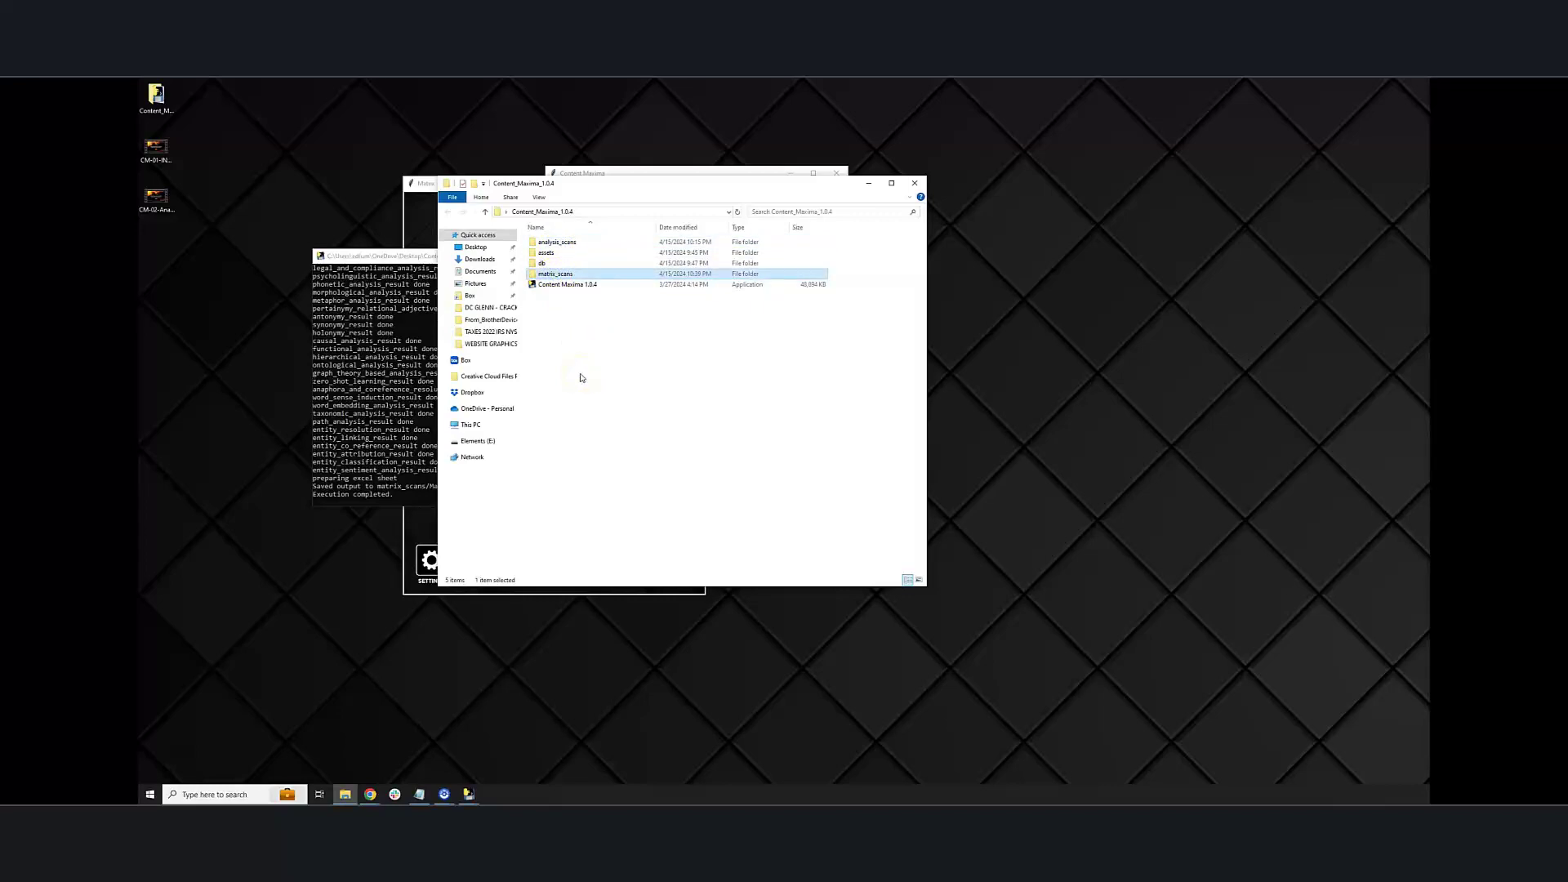
double_click(550, 273)
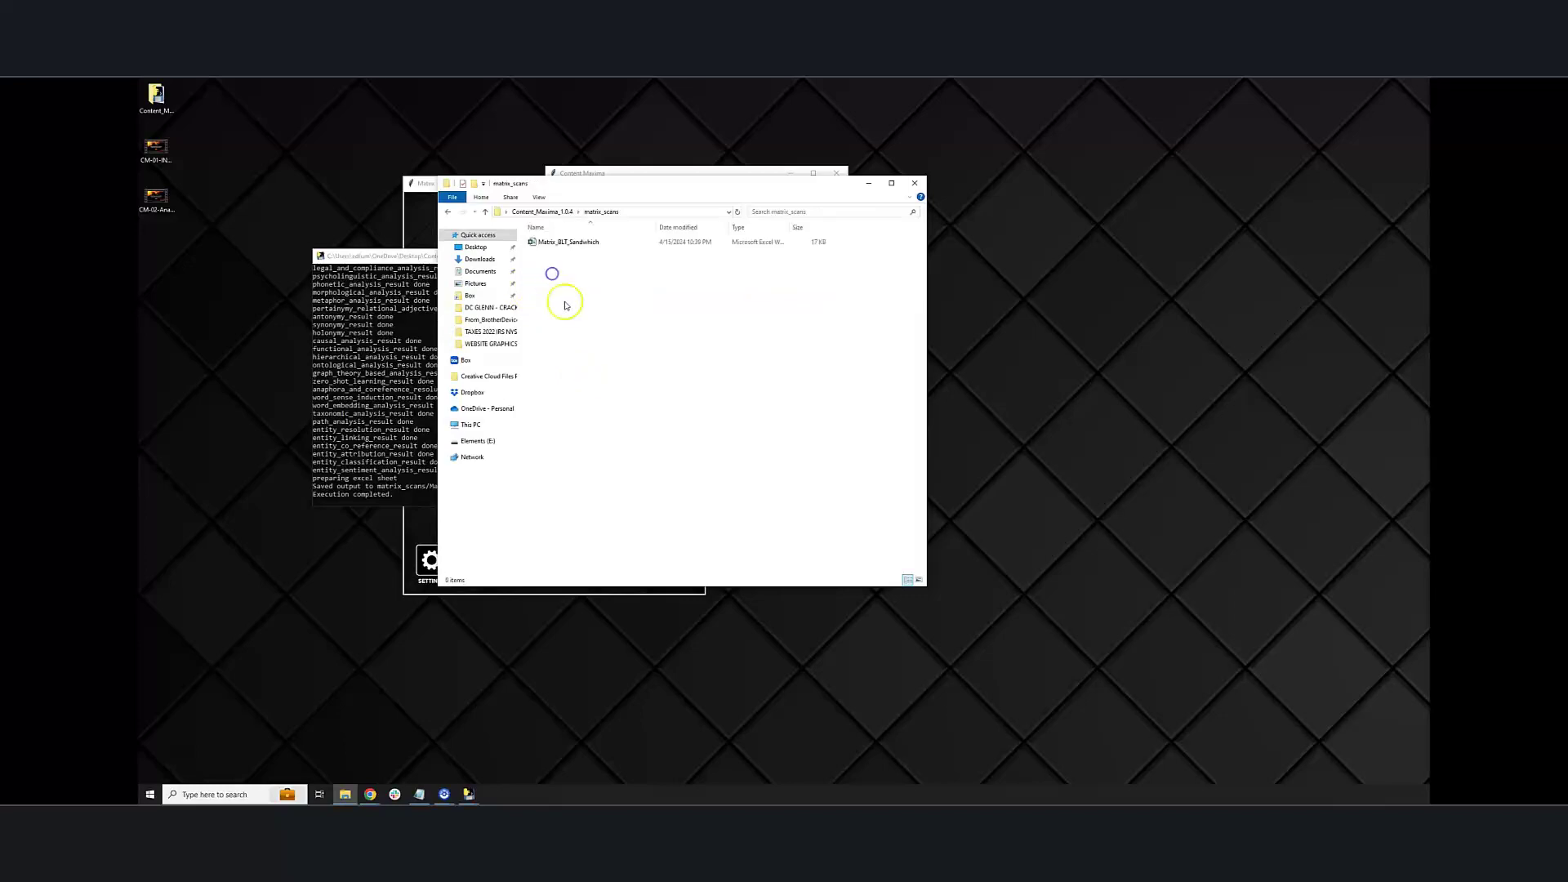
left_click(572, 244)
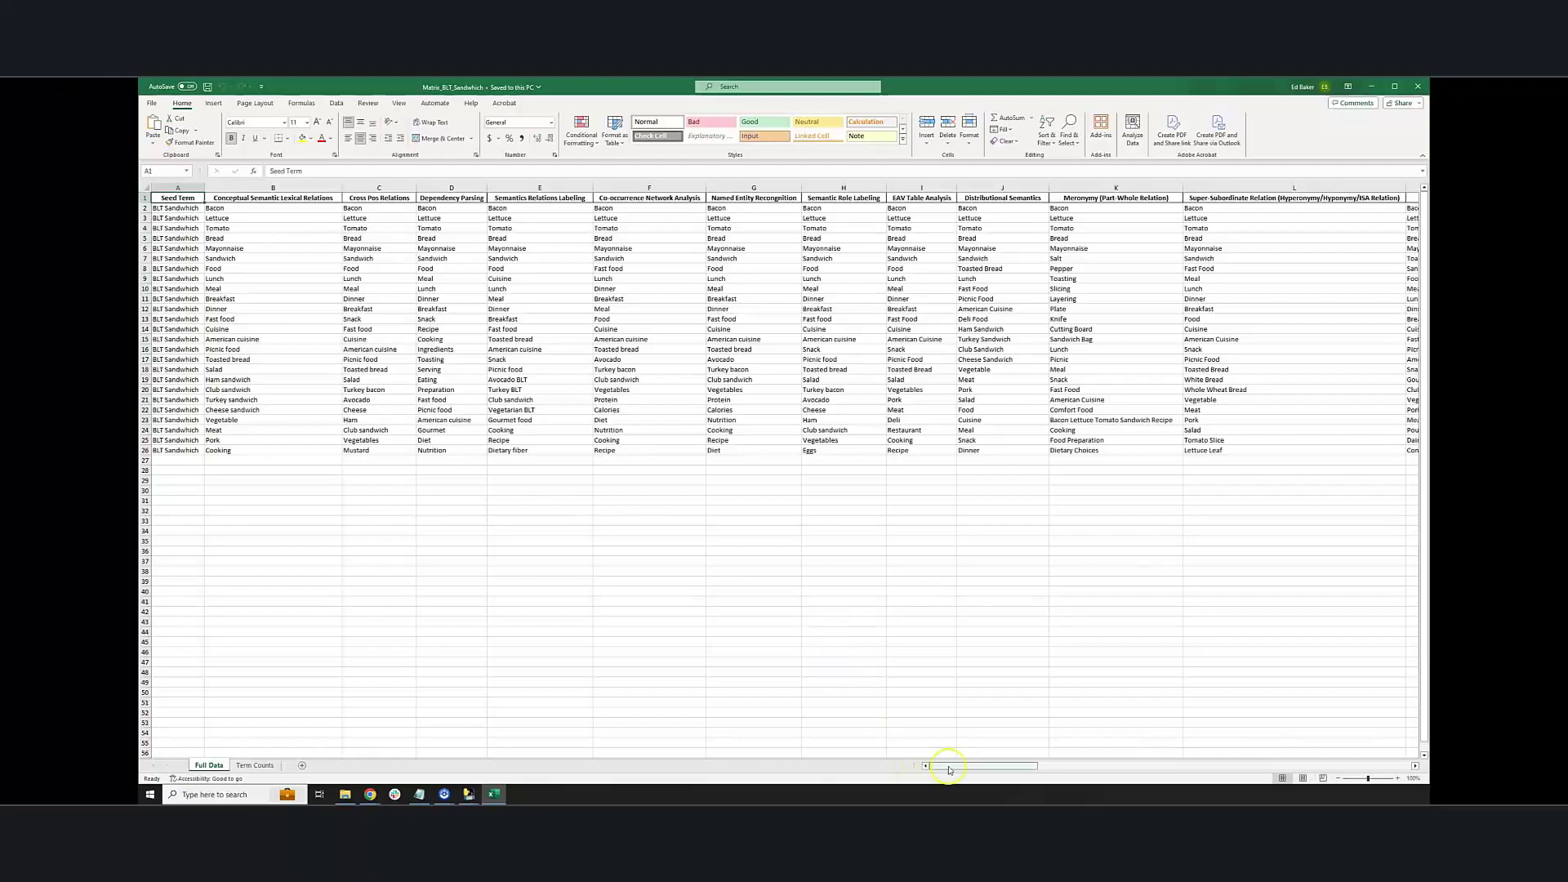
Step: Examine the language analysis columns across the Full Data sheet, from the seed term through the far columns and back
left_click_drag(947, 770, 1276, 772)
left_click(770, 238)
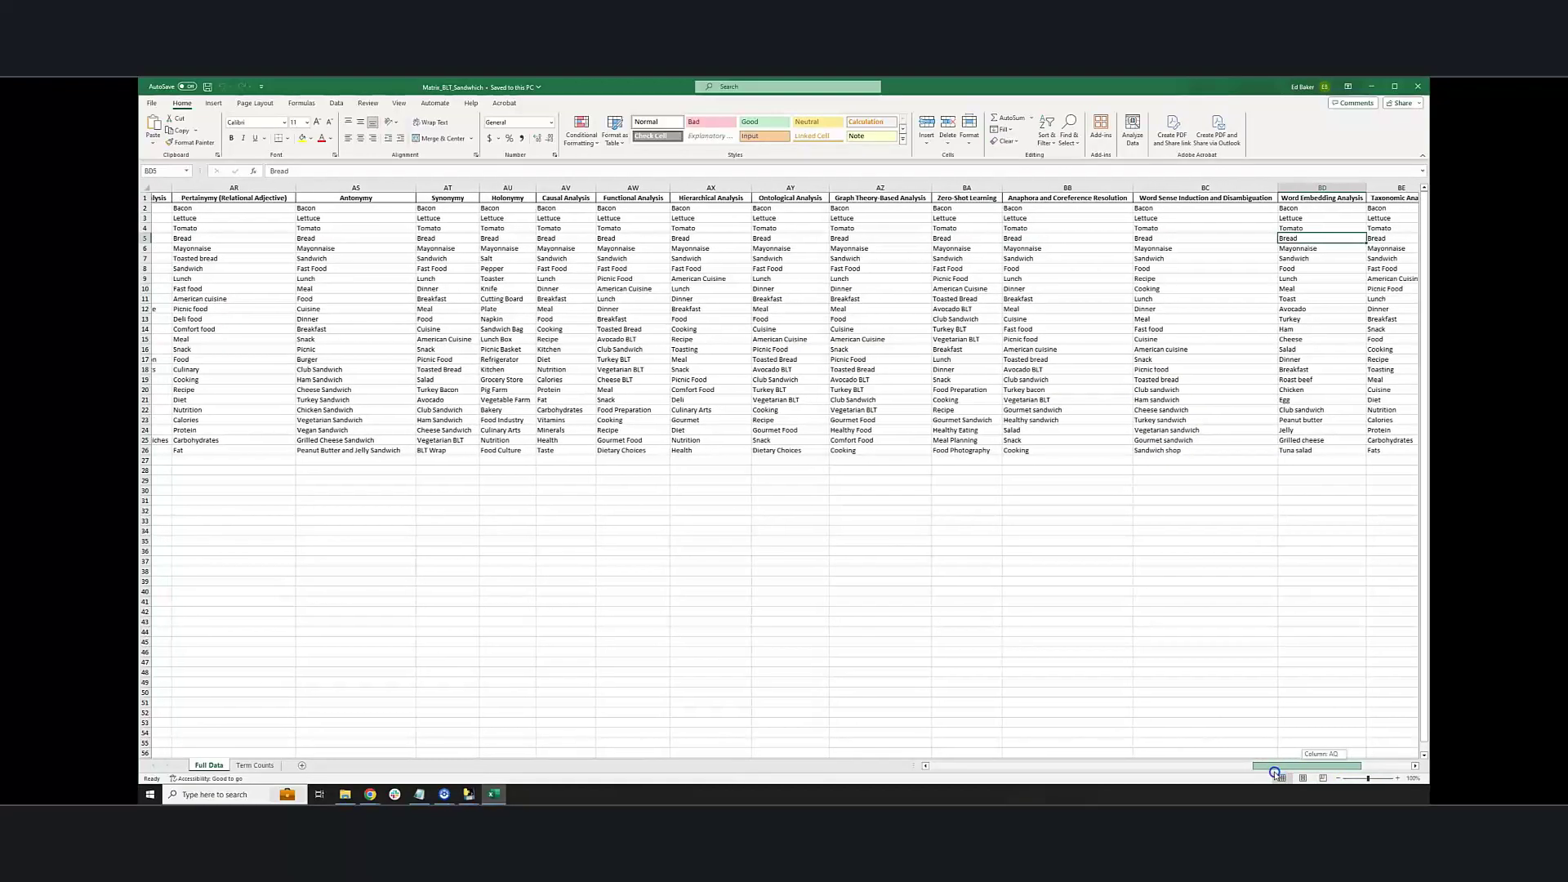
left_click_drag(1274, 772, 940, 777)
left_click(830, 421)
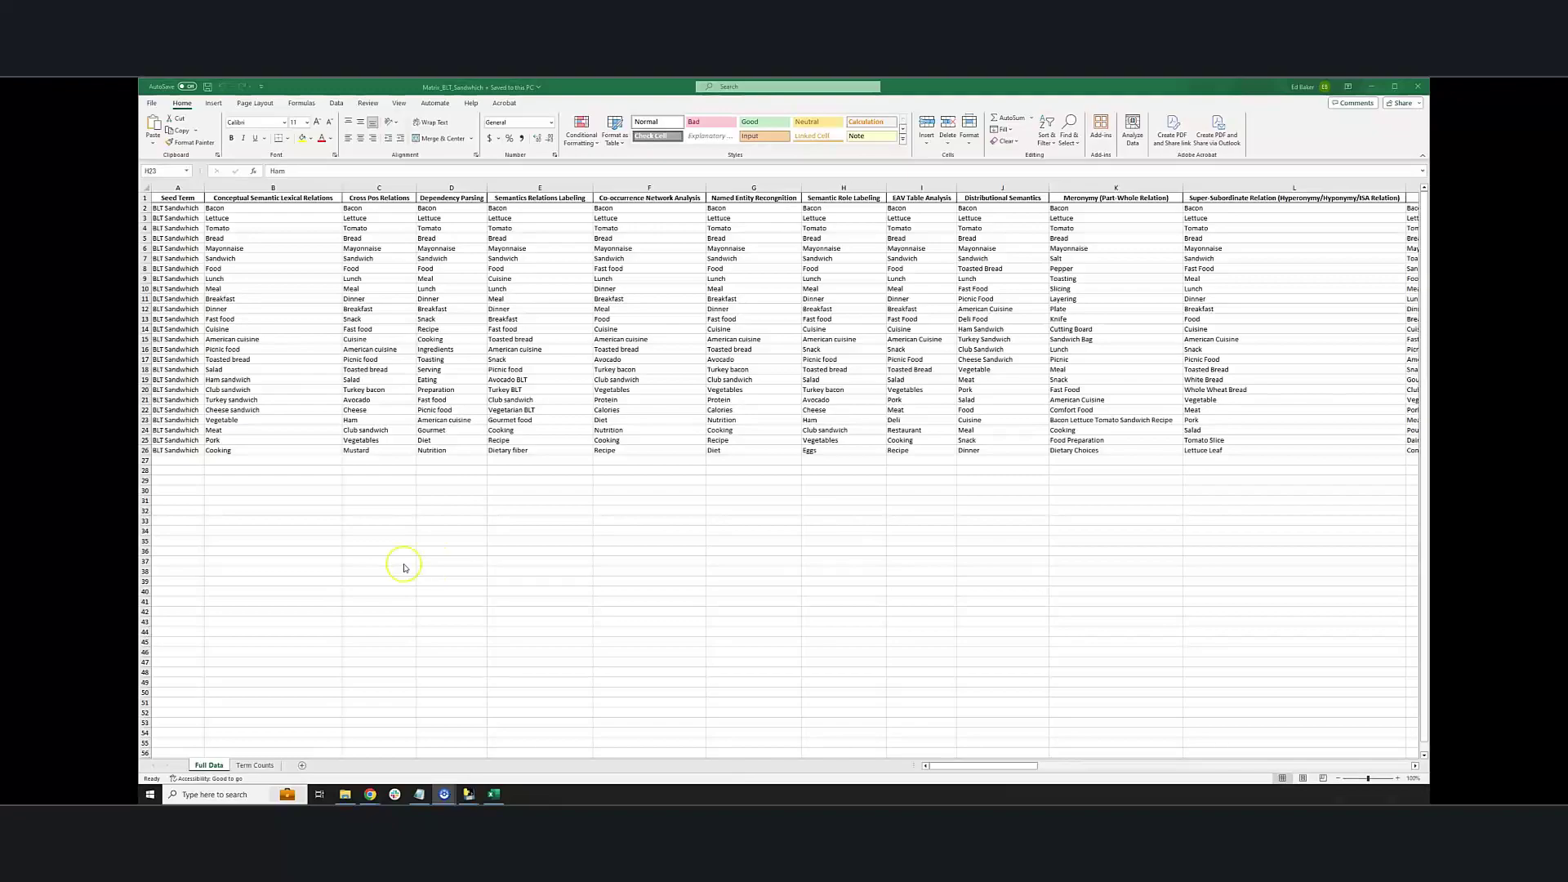
left_click(217, 767)
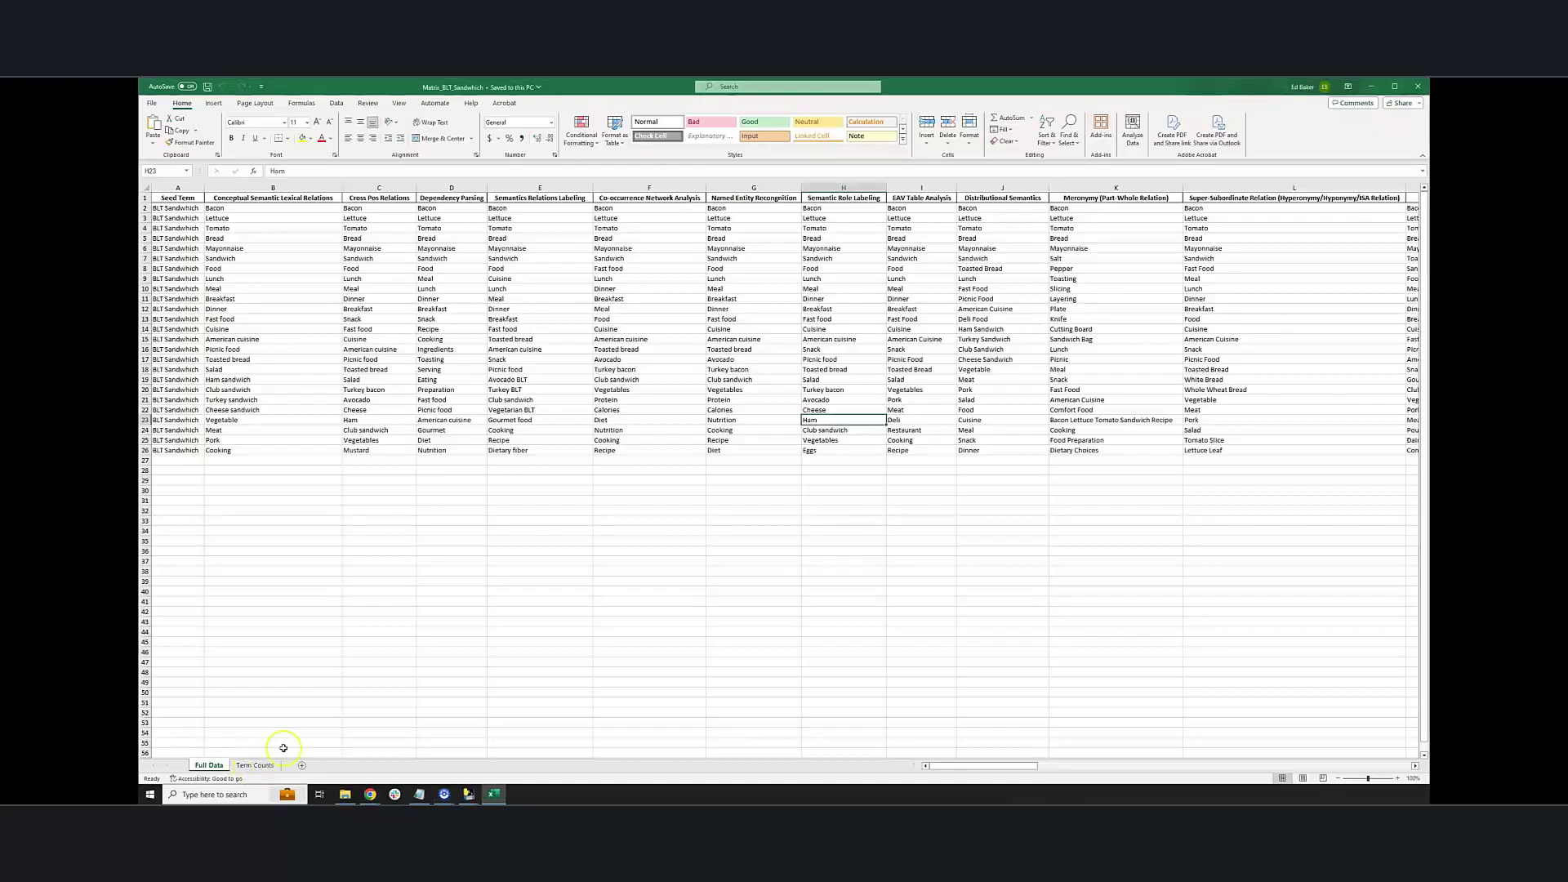
Step: Compare the Term Counts sheet with Full Data and examine the most frequent terms and their counts
left_click(256, 766)
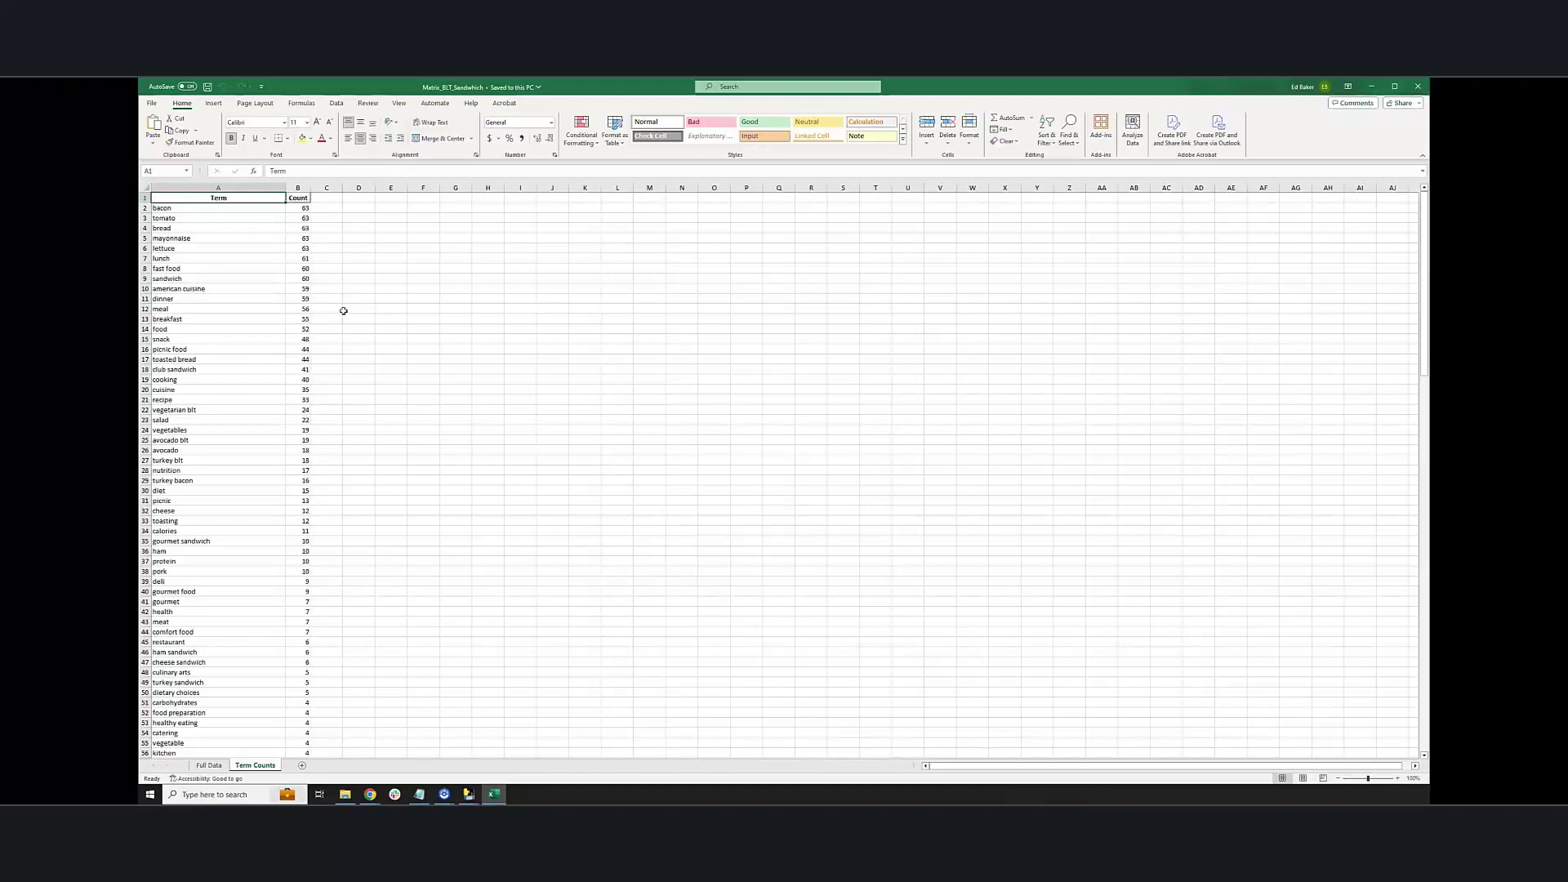
left_click(209, 766)
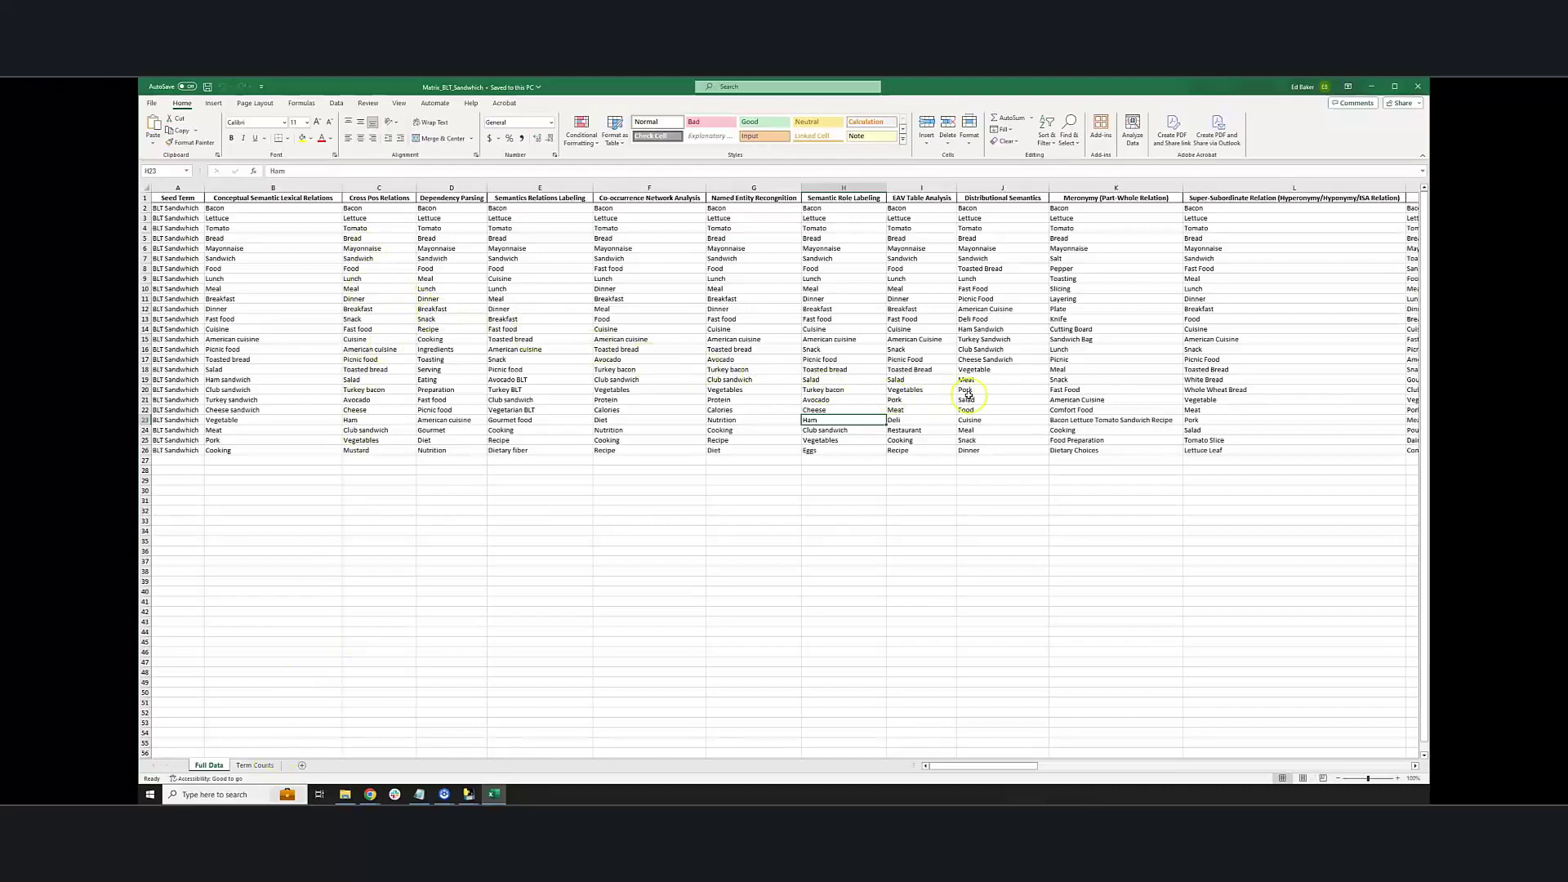
left_click(255, 765)
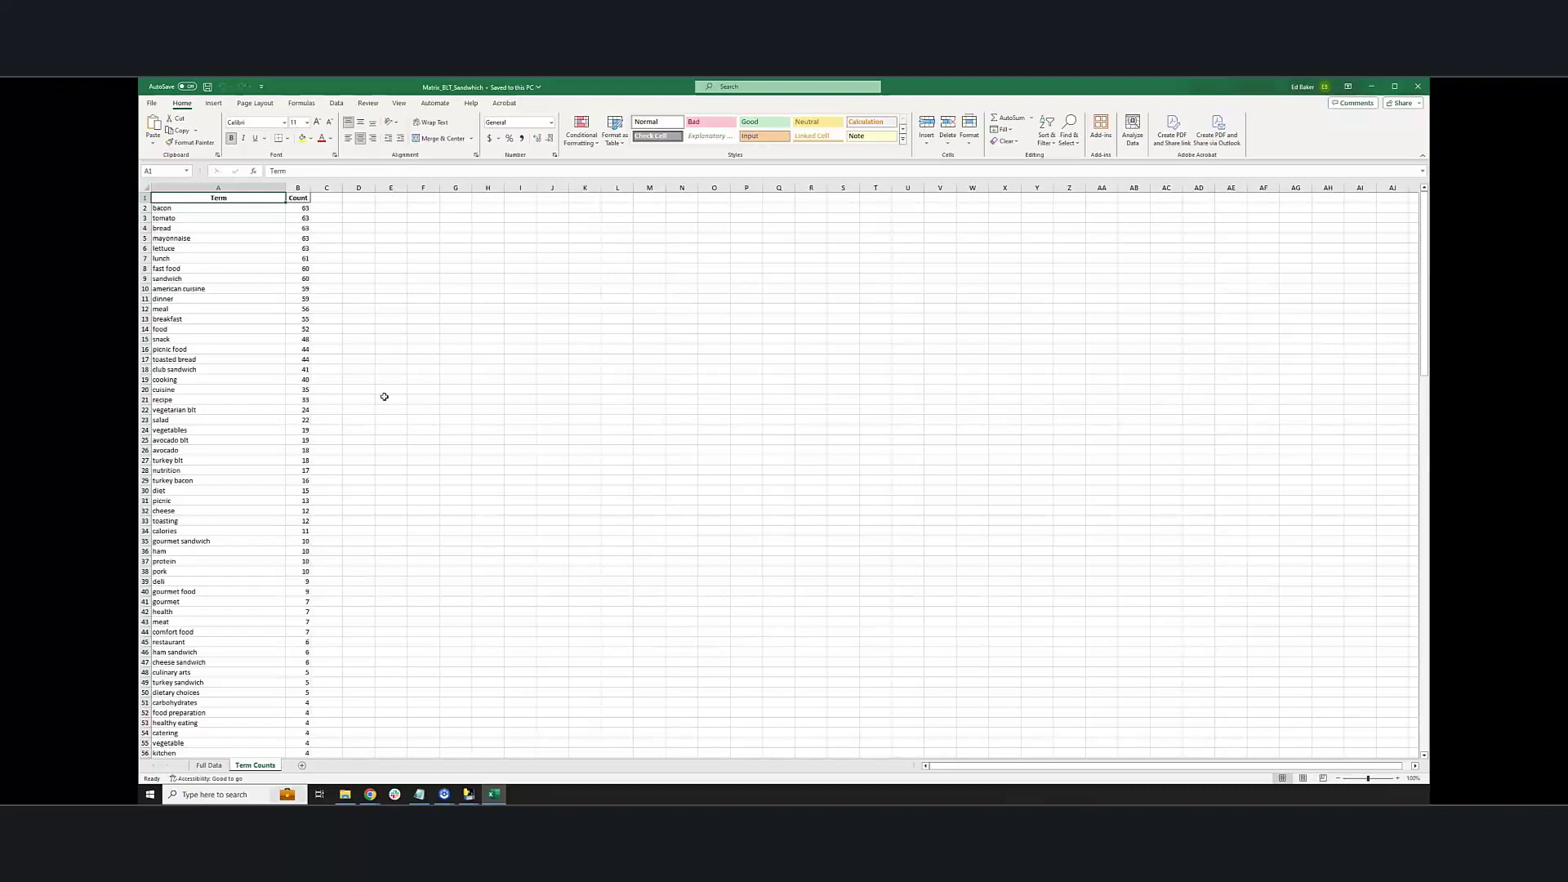
left_click(200, 209)
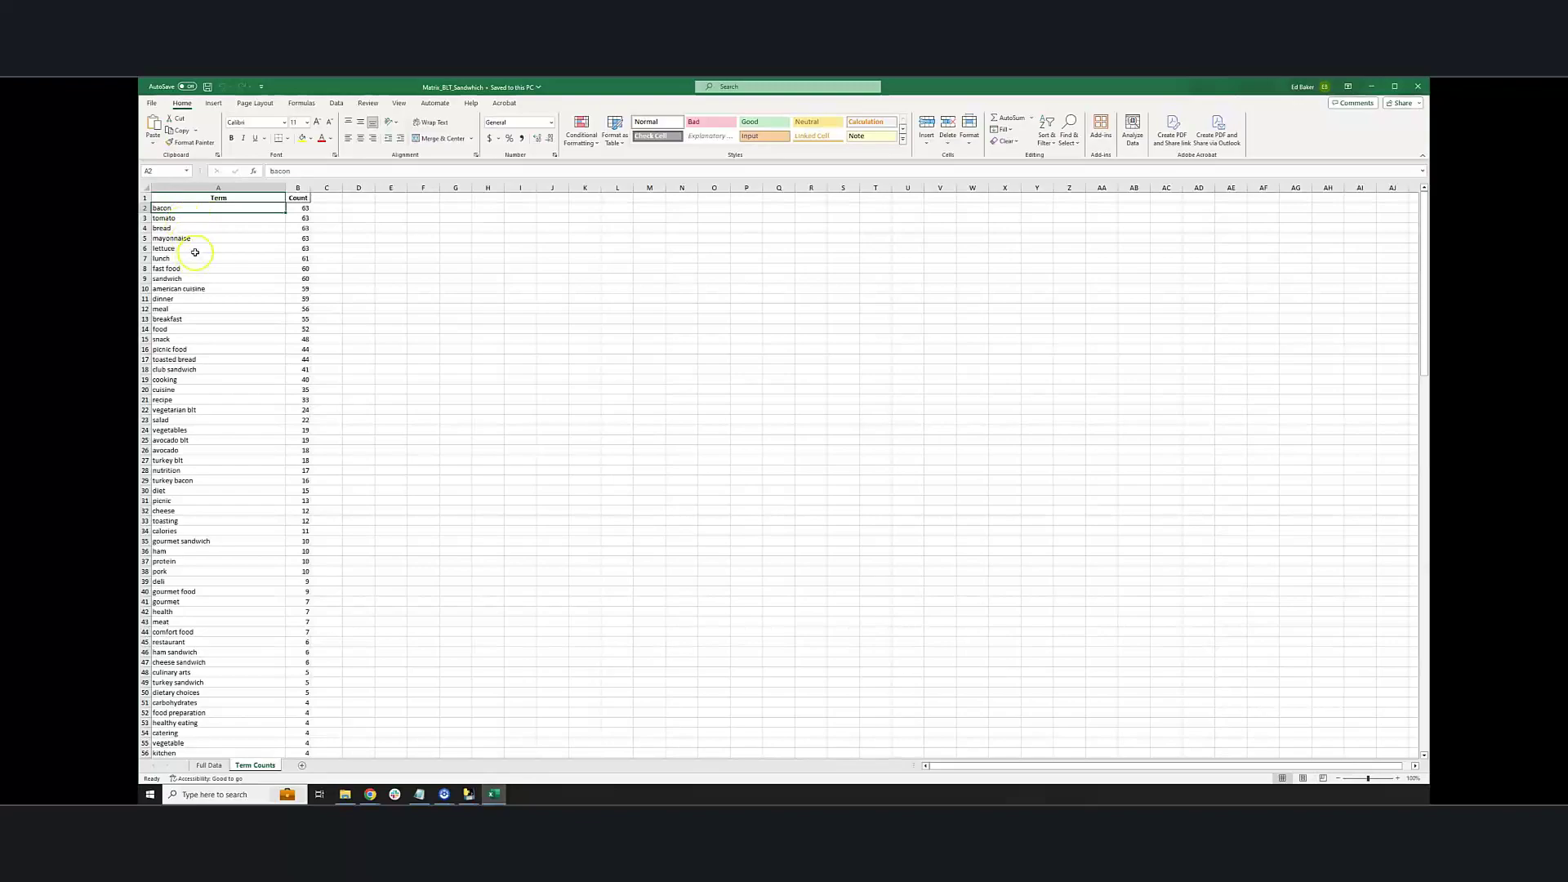
left_click_drag(303, 248, 303, 208)
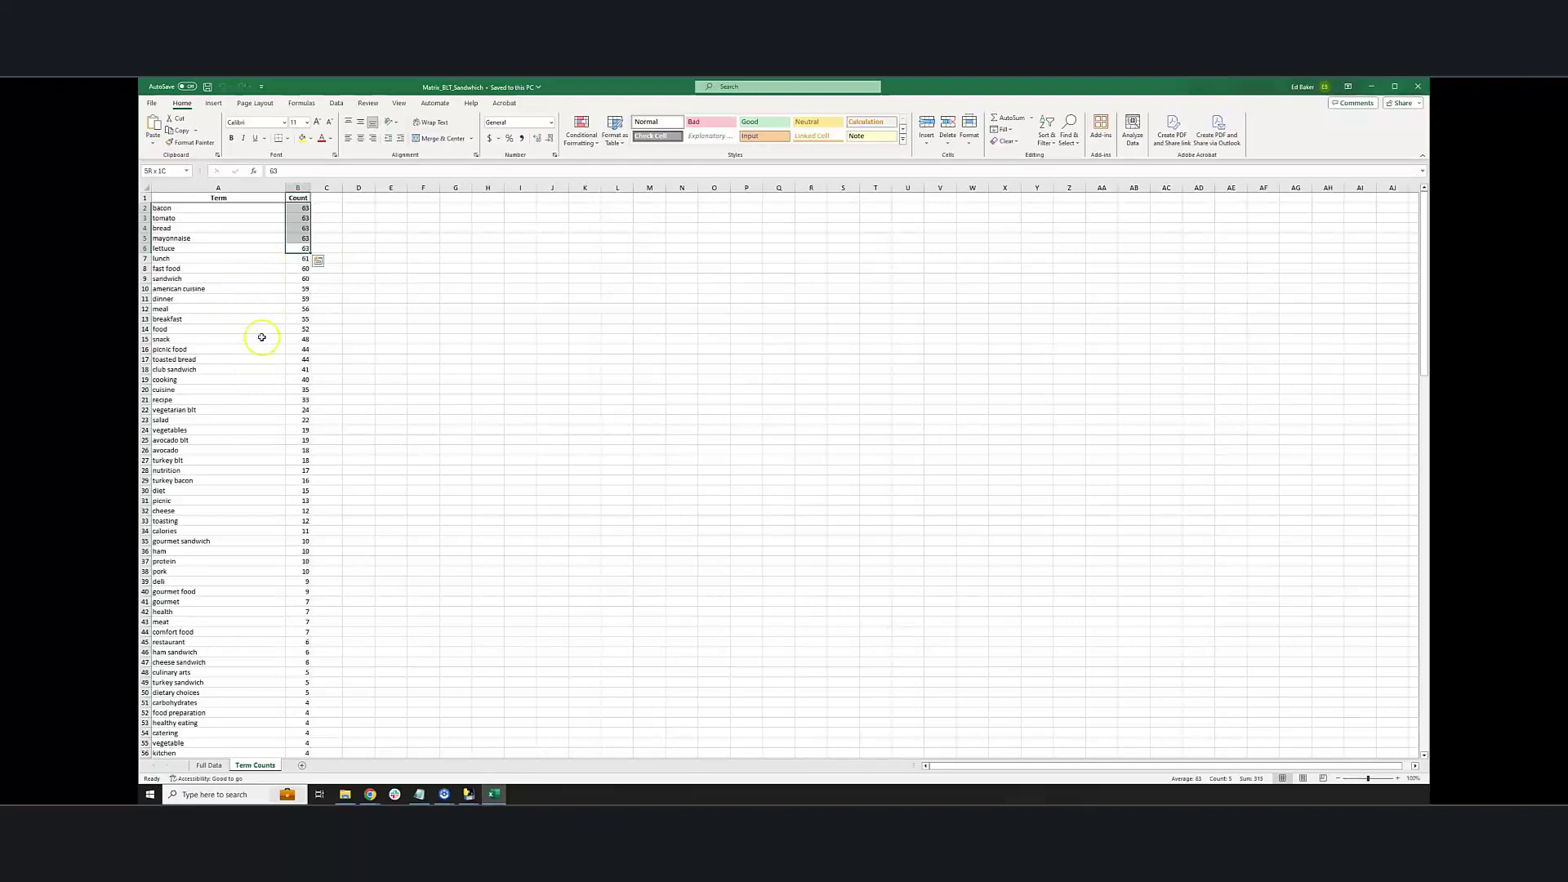
left_click(226, 291)
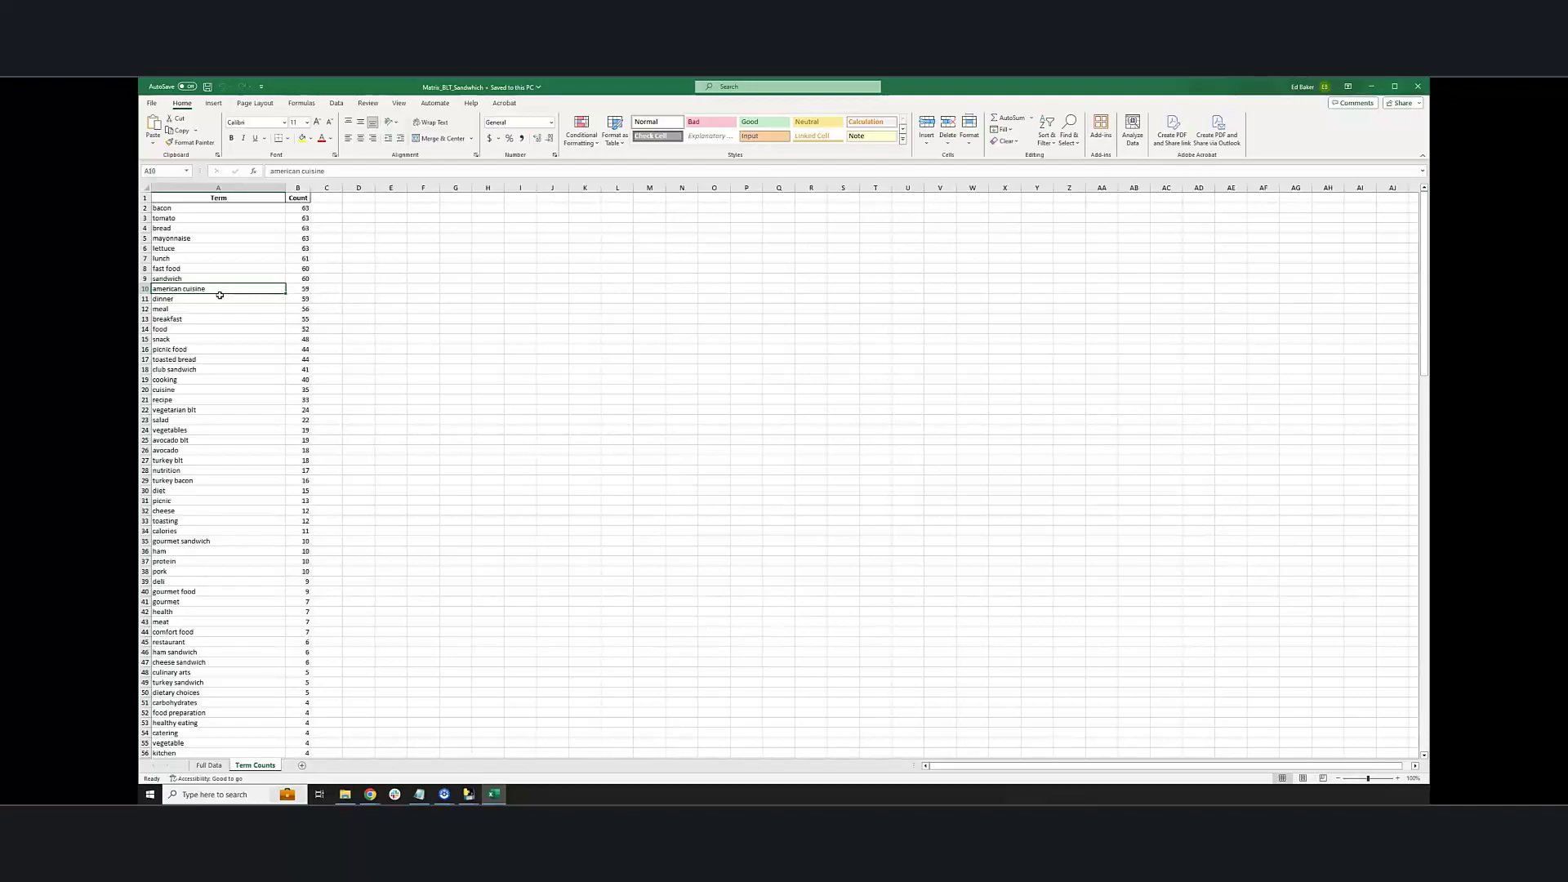
left_click(186, 259)
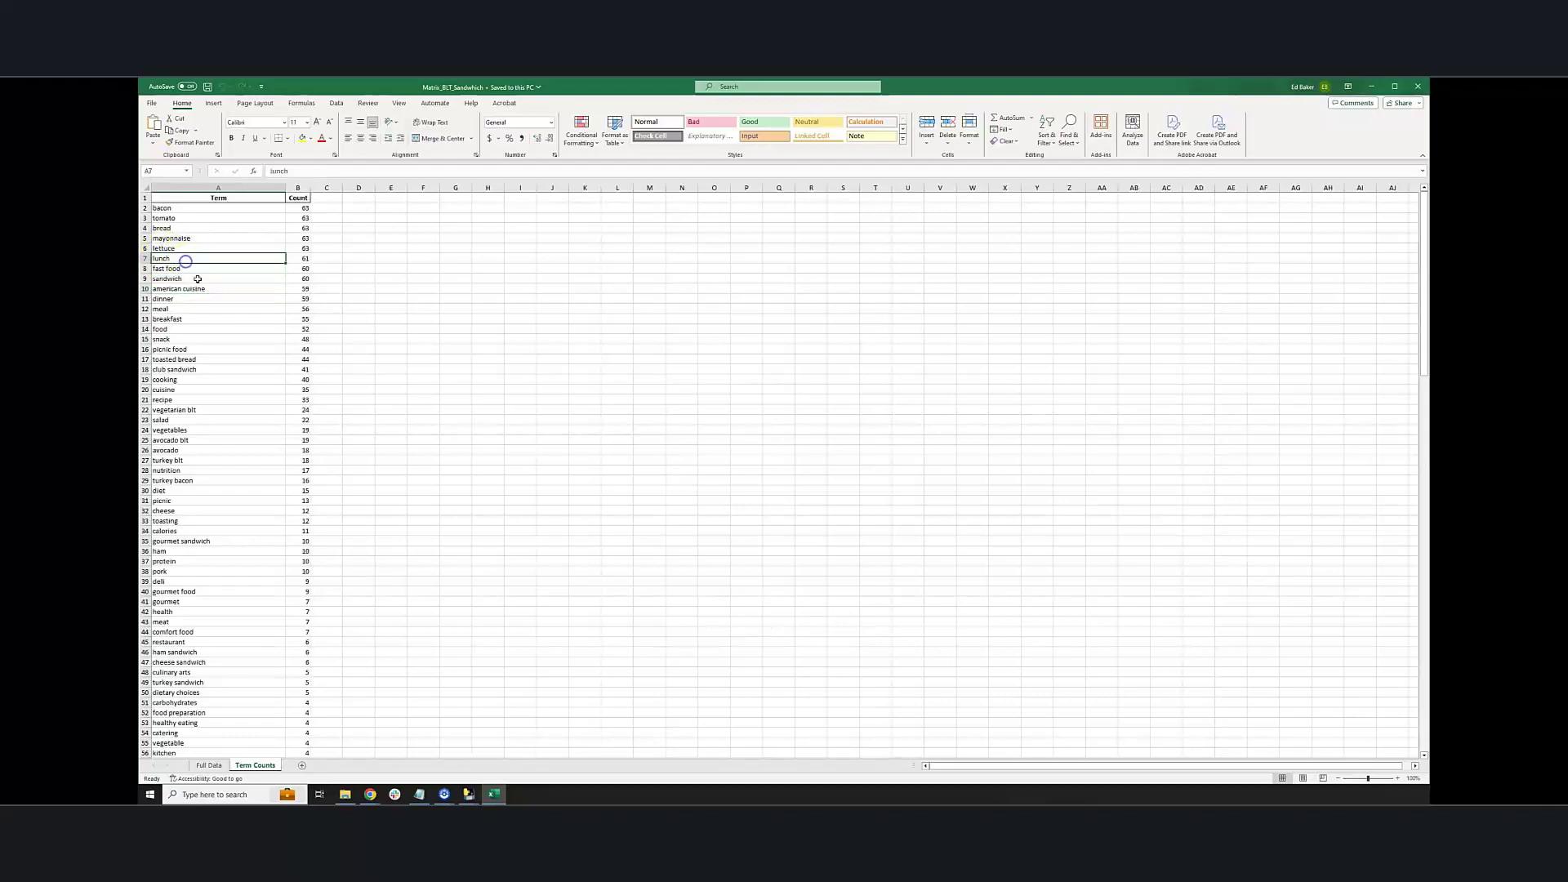
left_click(258, 267)
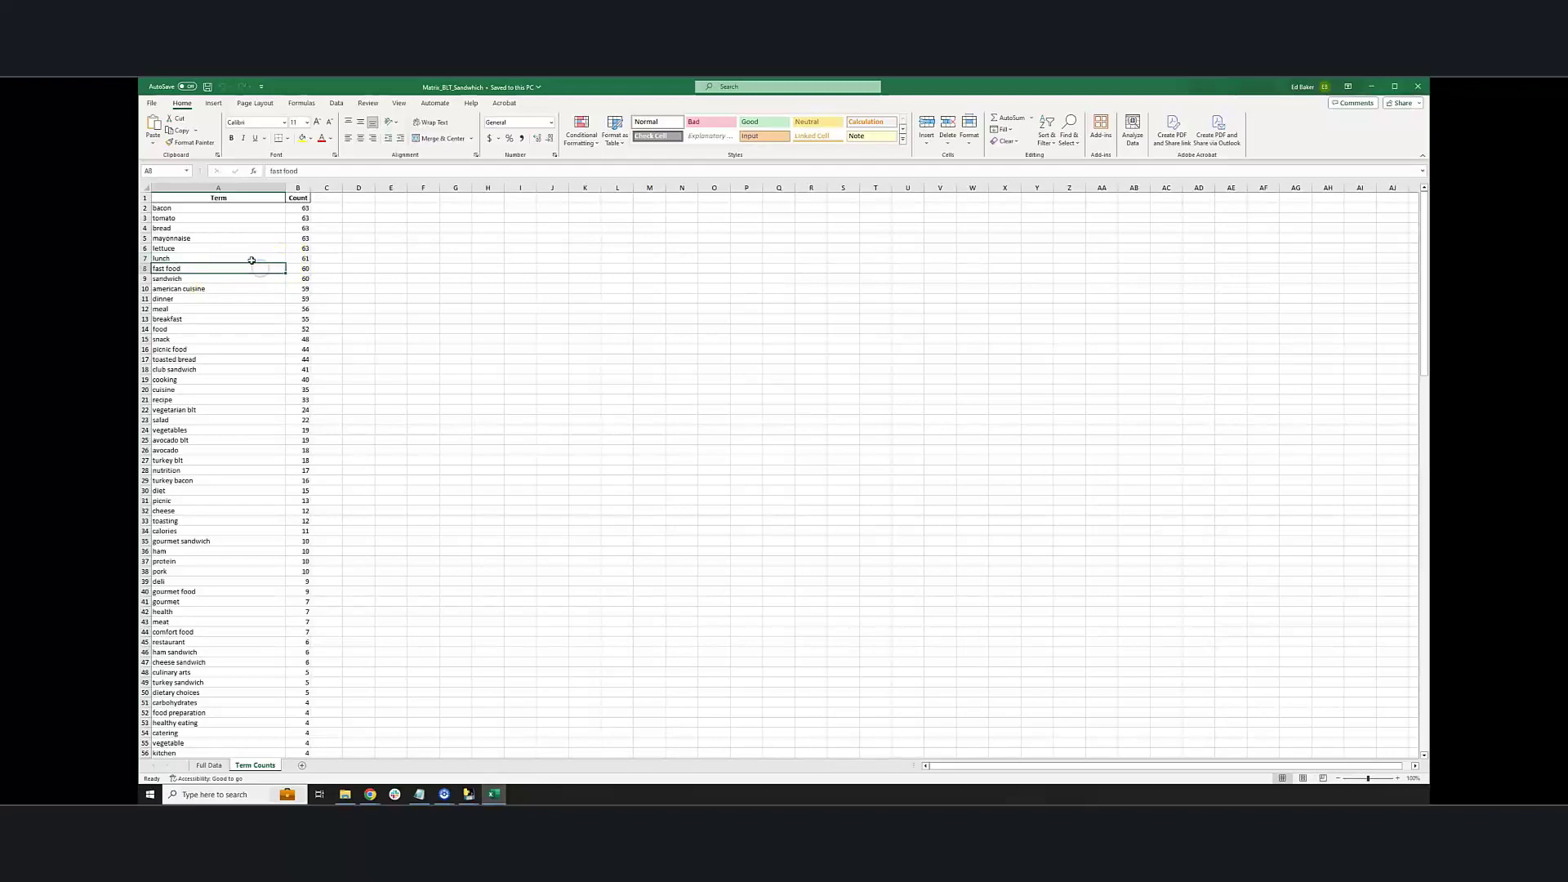
left_click(232, 300)
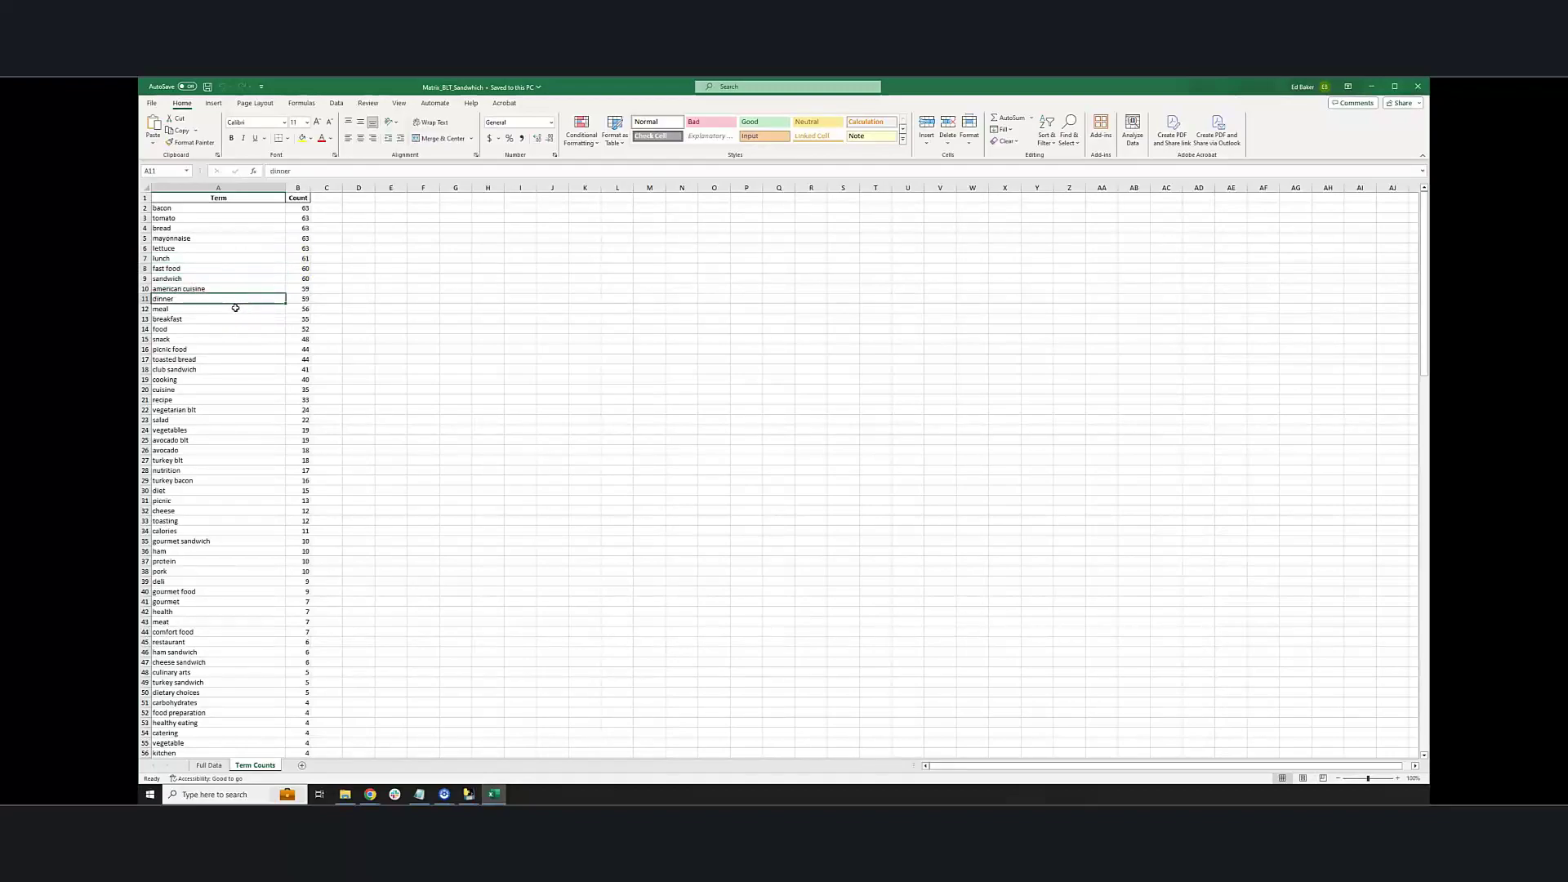
Step: Examine the Term Counts rows for breakfast, picnic food, mayonnaise, bread and toasted bread
left_click(229, 320)
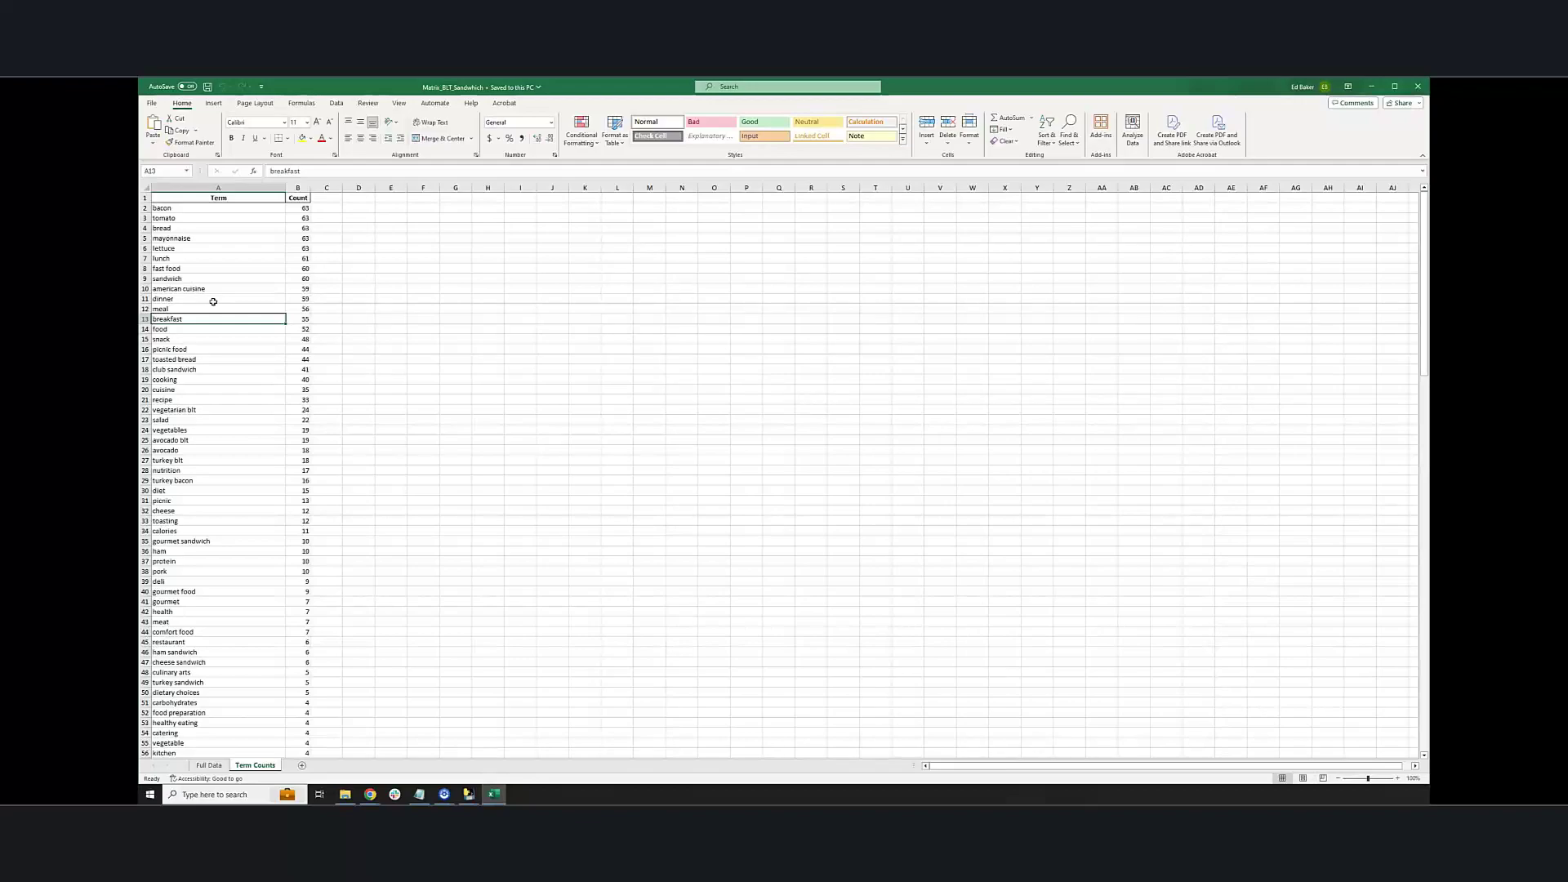
left_click(184, 349)
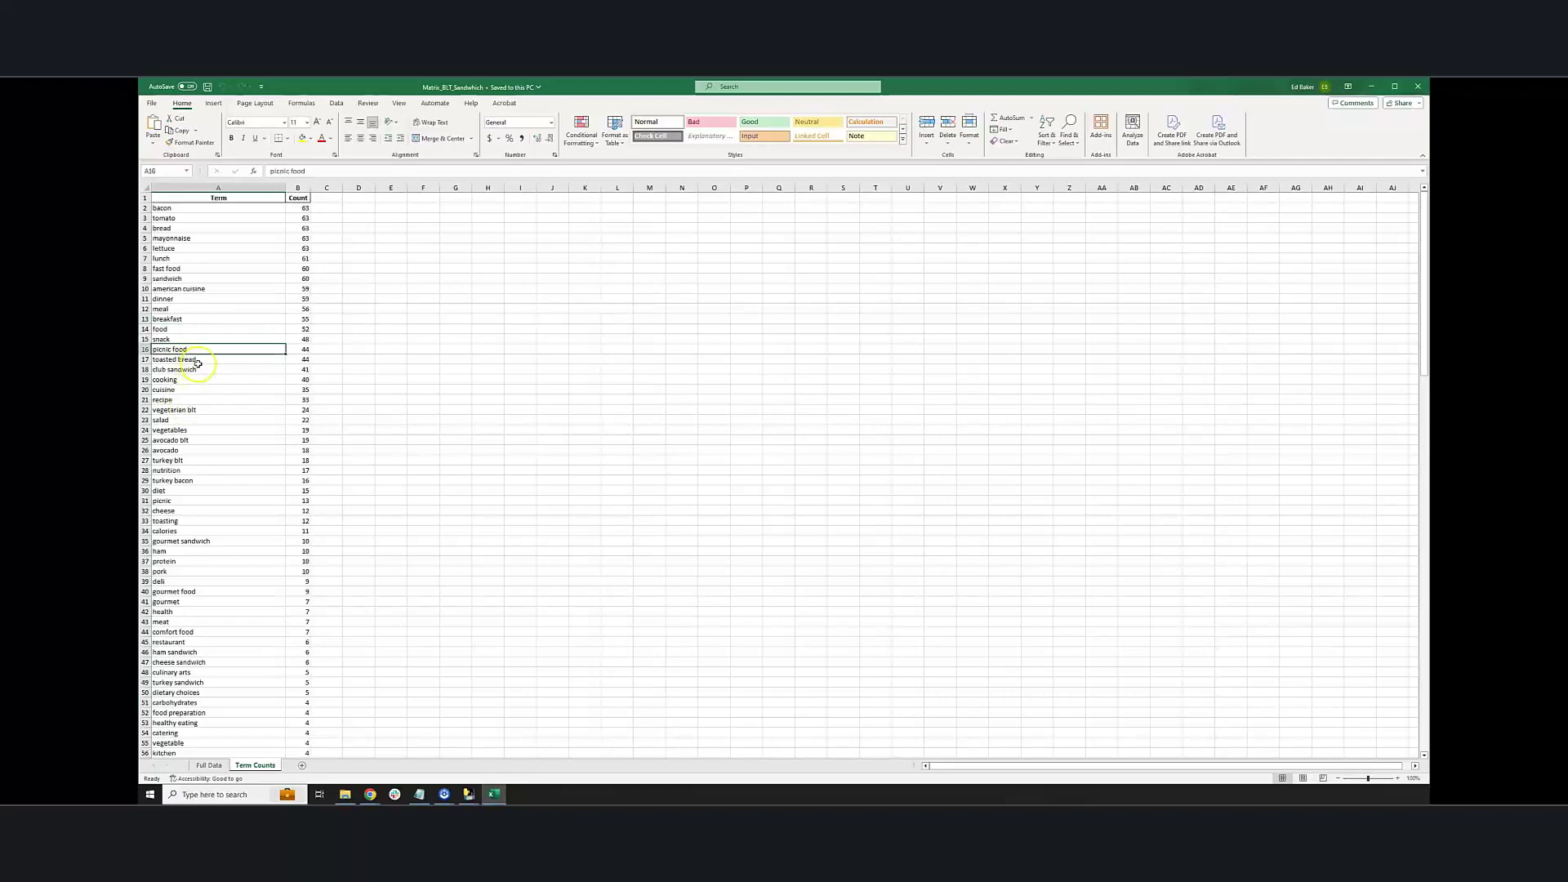
left_click(178, 237)
left_click(176, 230)
left_click(191, 225)
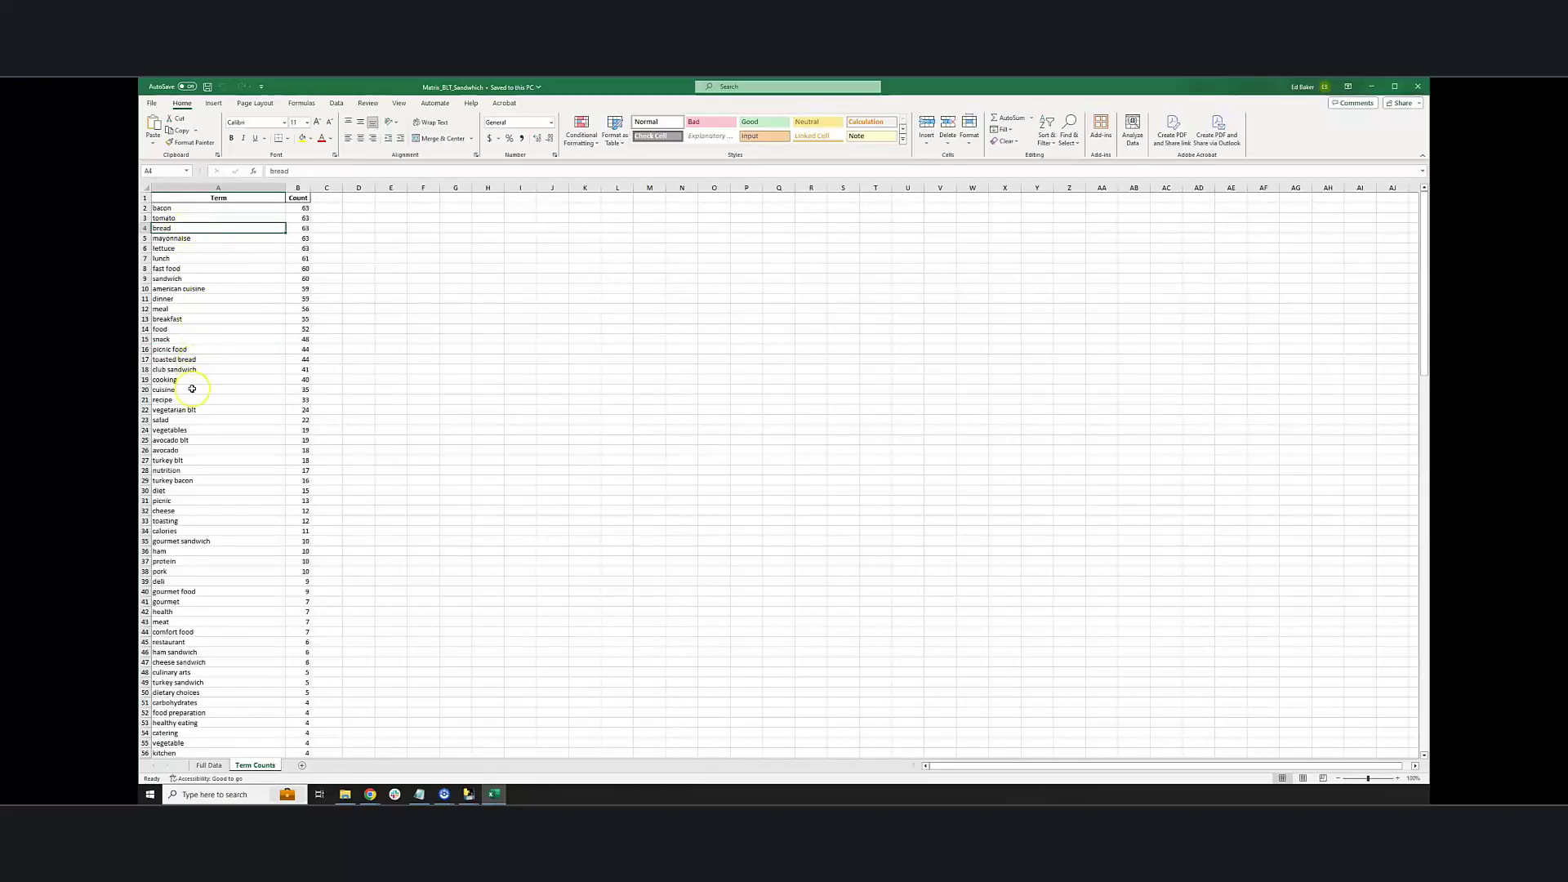
left_click(191, 360)
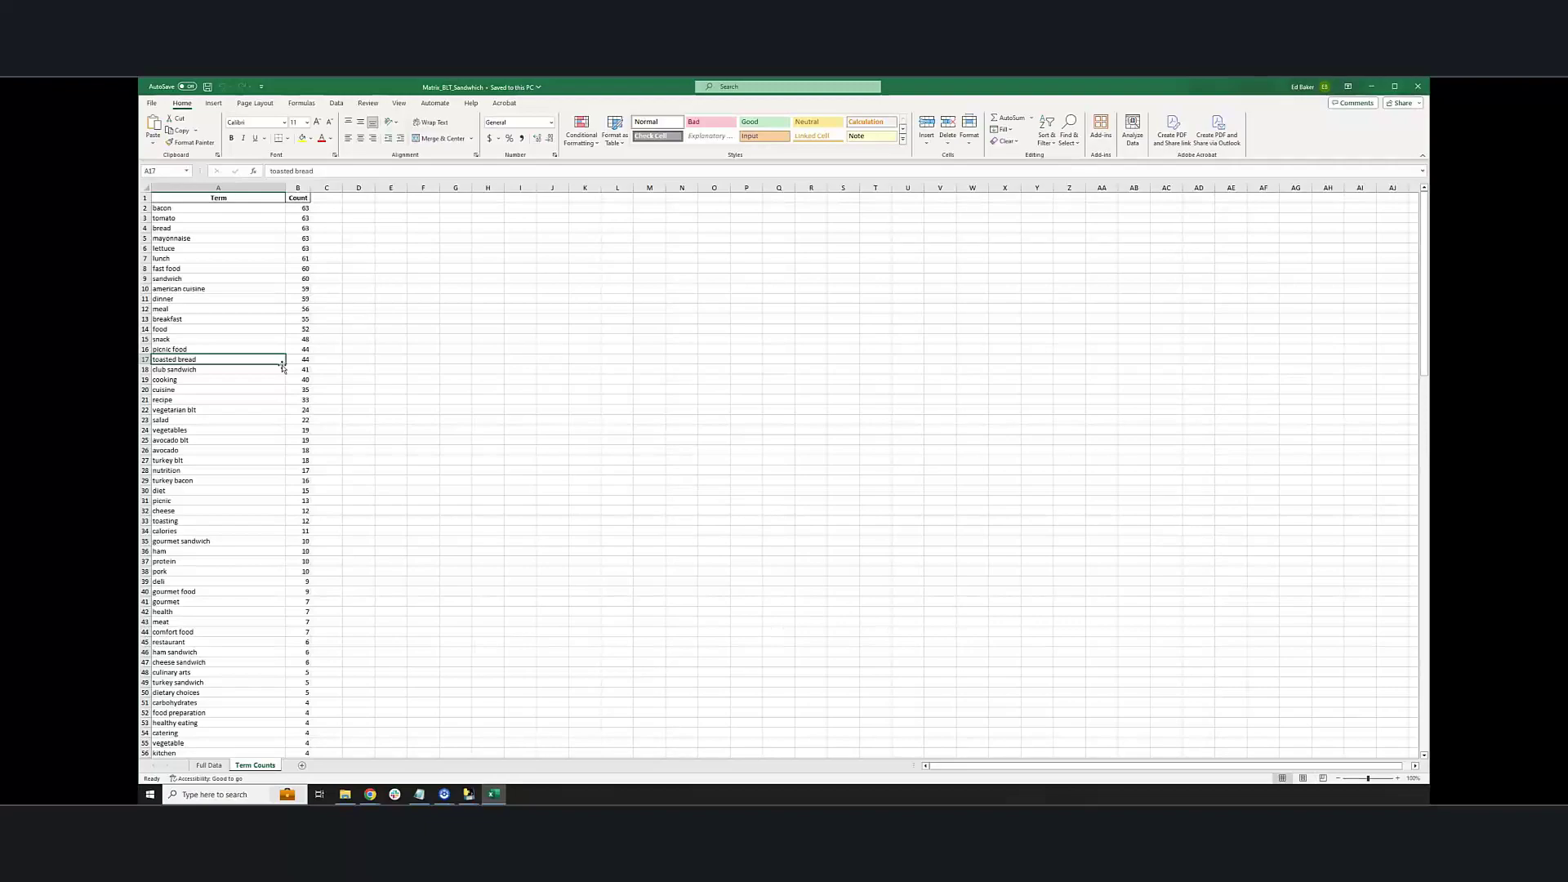
Step: Review the low-count terms down to the last entry of the Term Counts sheet and return to the first row
scroll(238, 441, "down", 20)
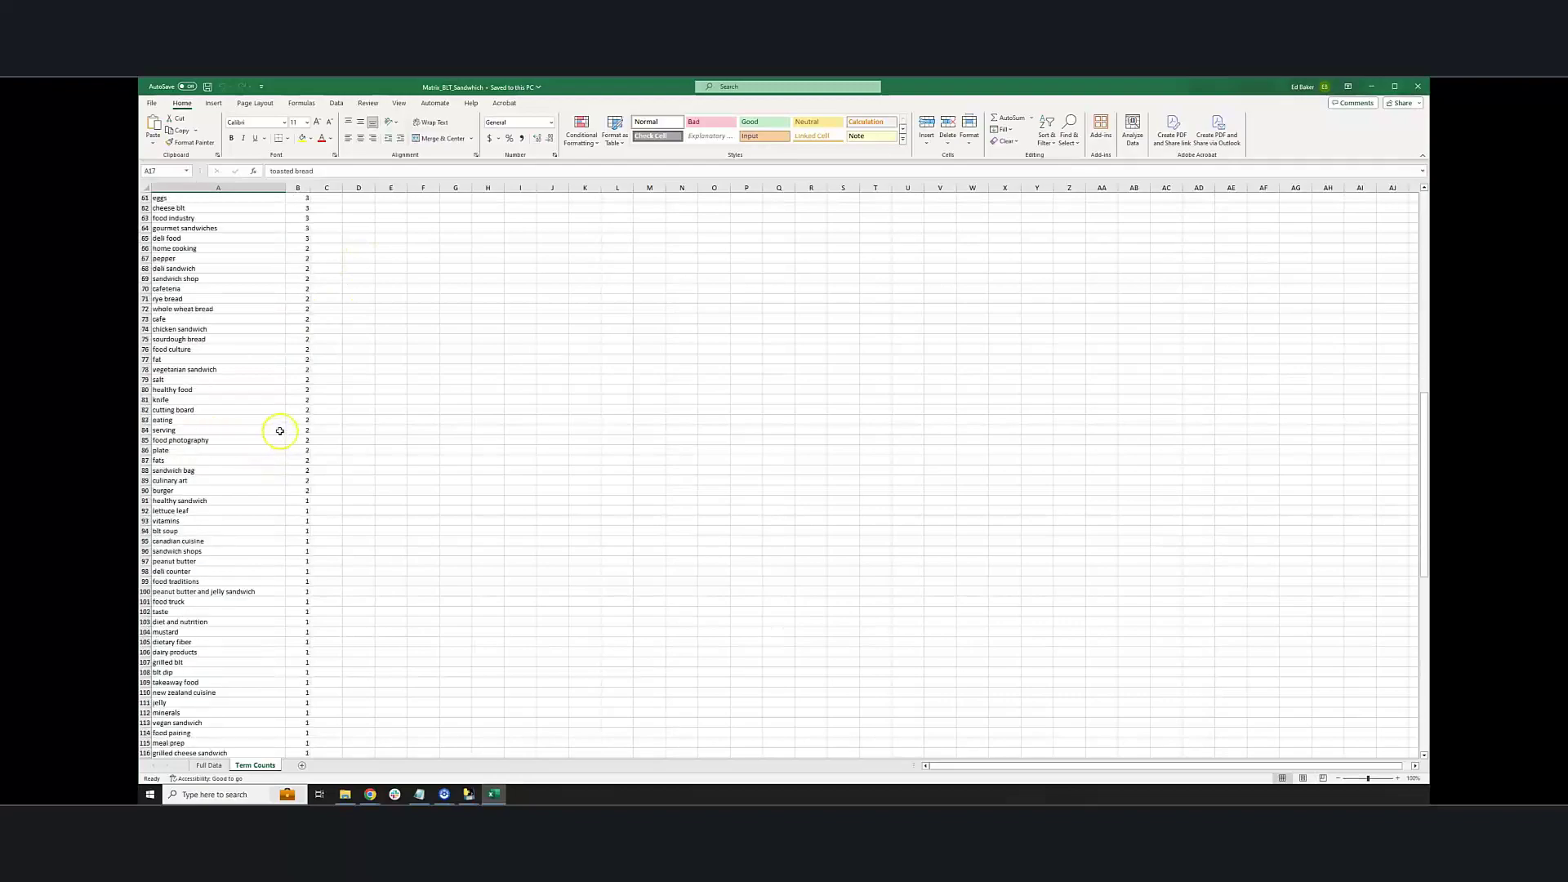
scroll(276, 426, "down", 13)
left_click(237, 442)
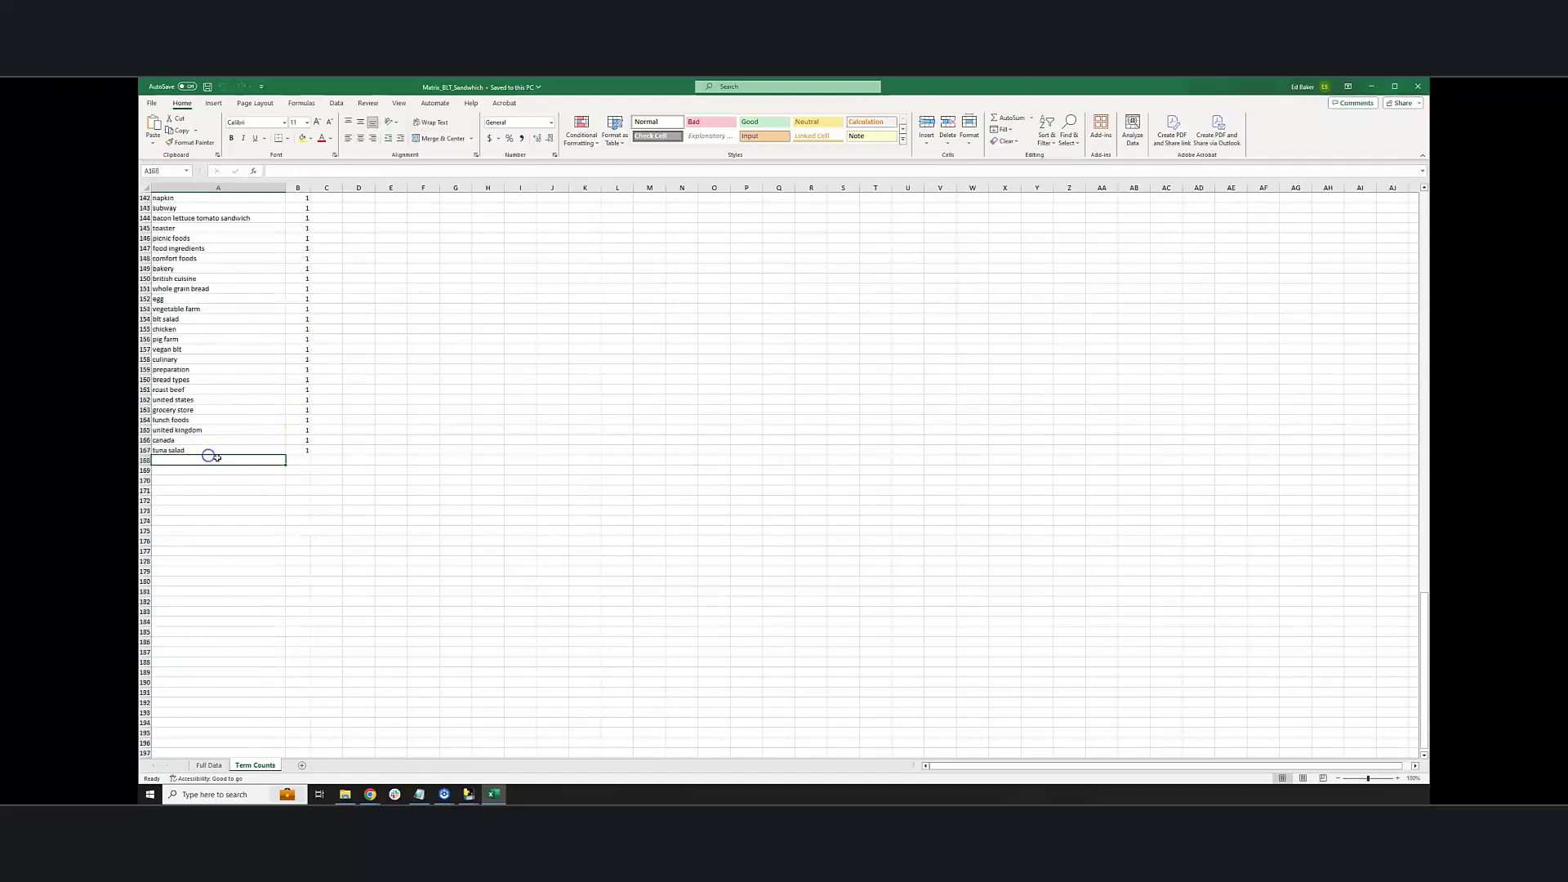
left_click(239, 448)
scroll(242, 443, "up", 15)
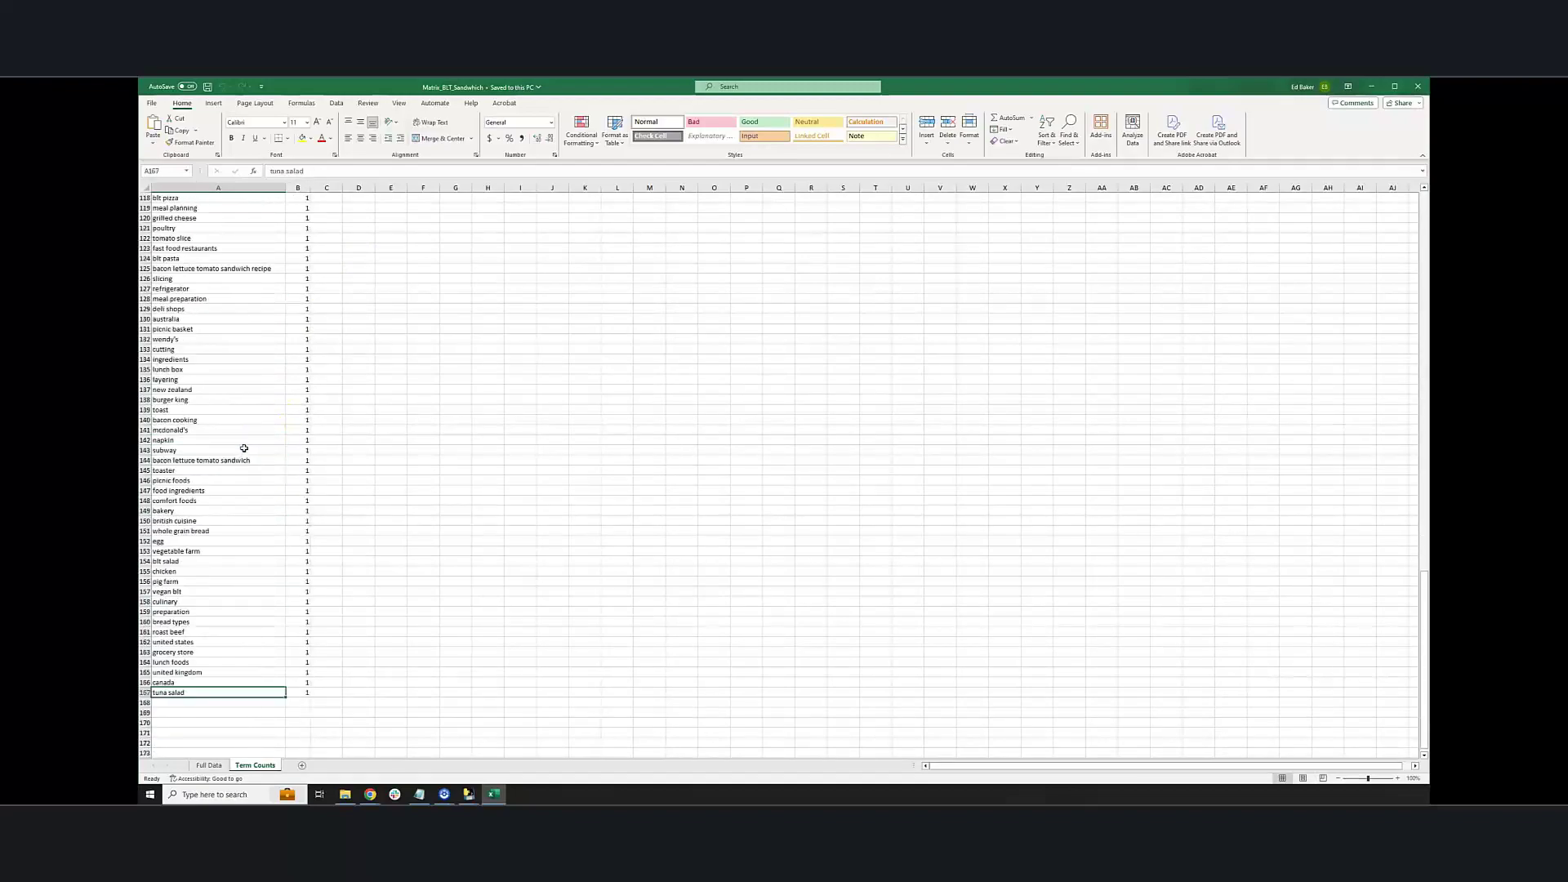
scroll(243, 444, "up", 20)
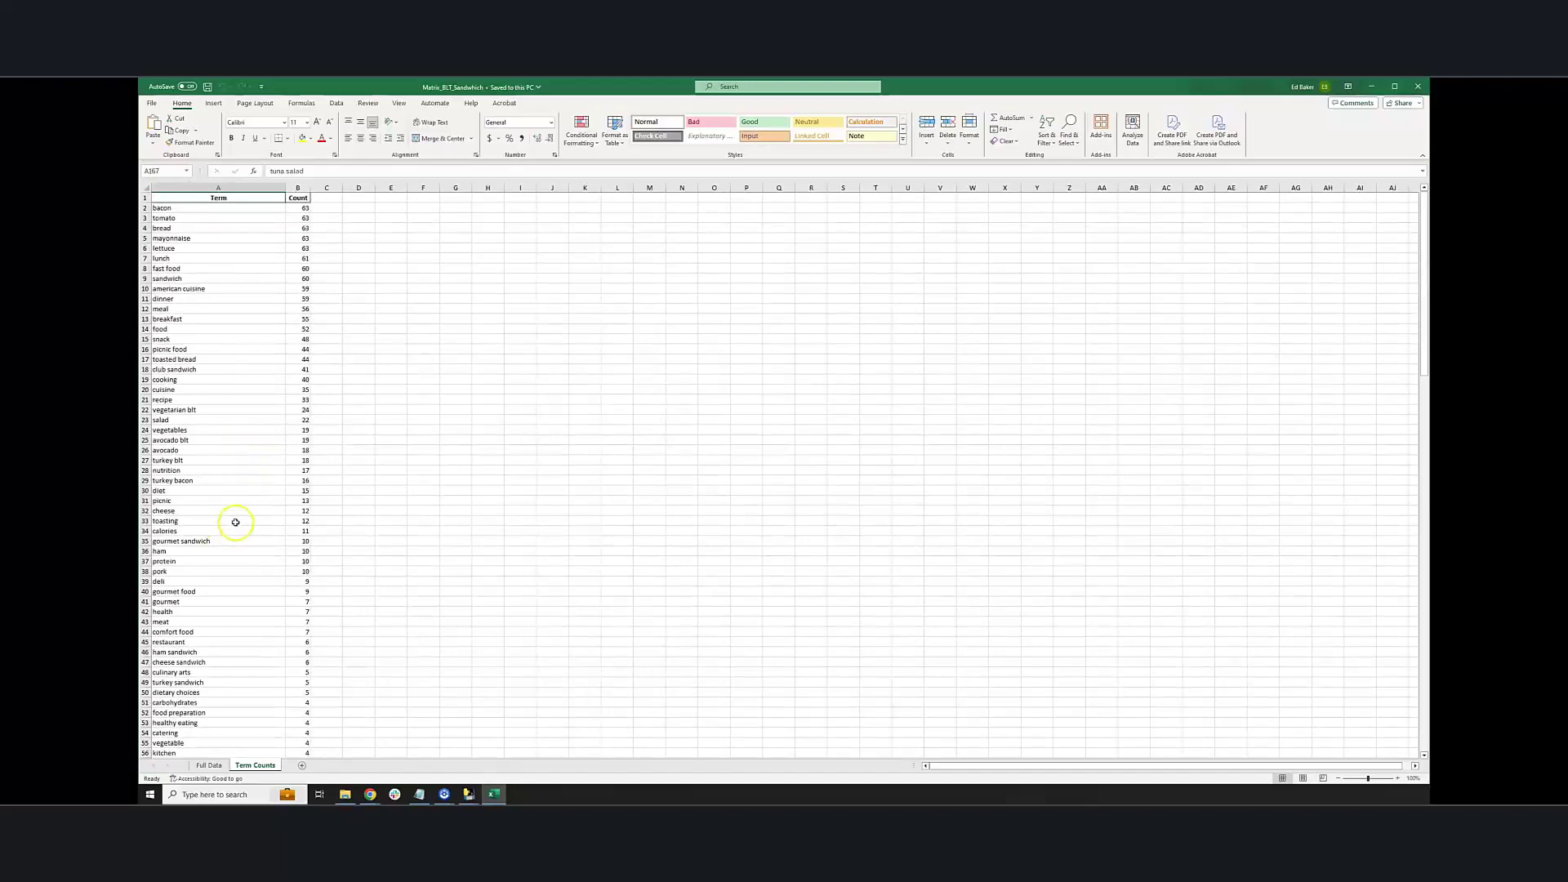
Step: Highlight the terms from bacon through pork, and separately only those from bacon through lettuce
left_click(241, 573)
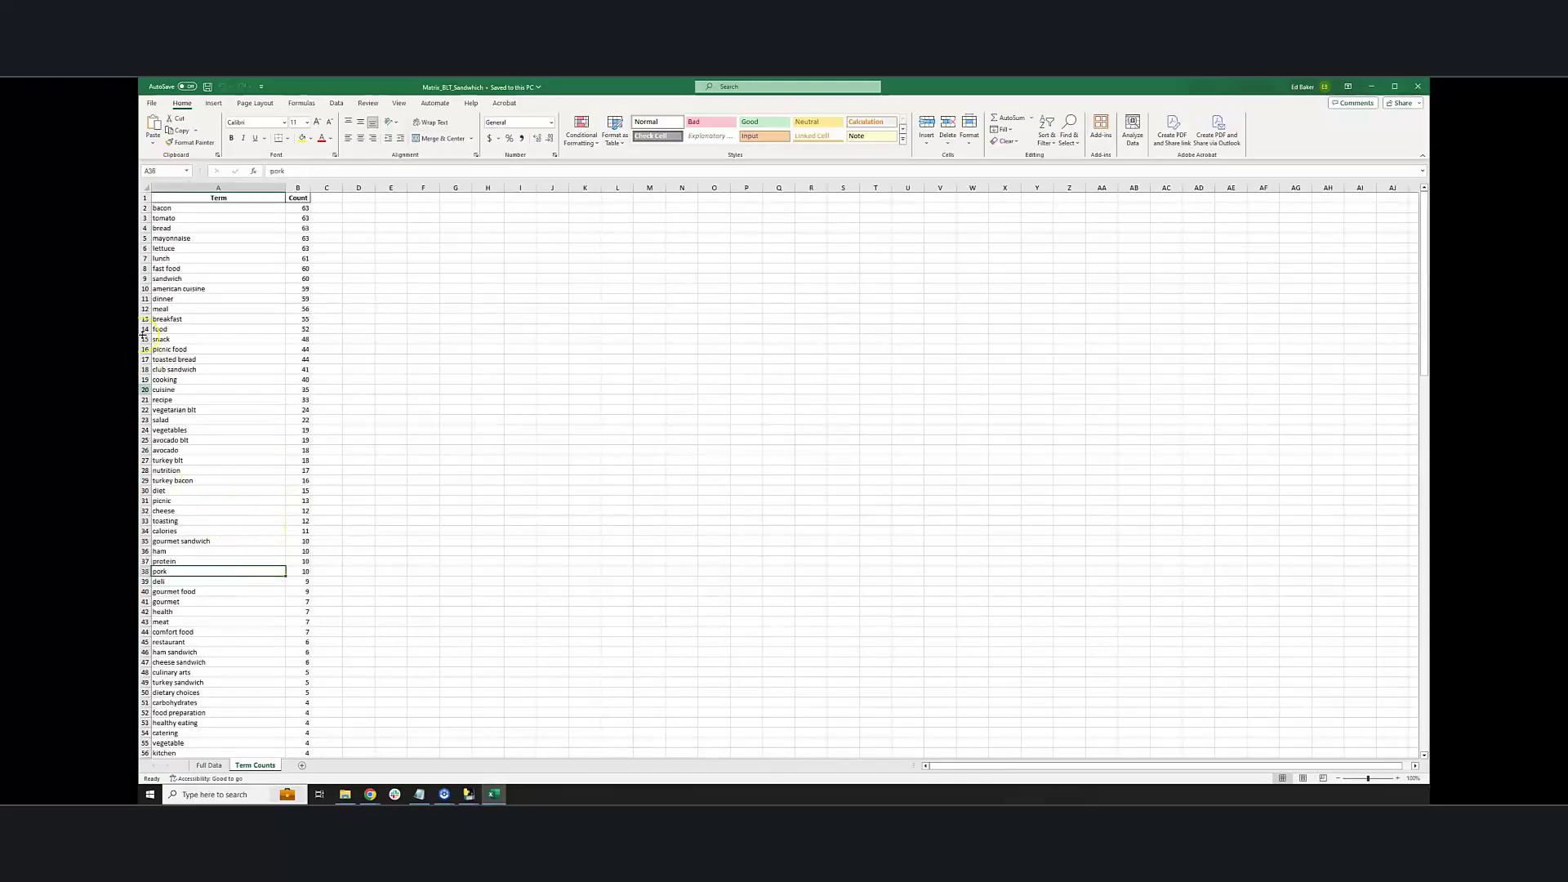
left_click(217, 207, "shift")
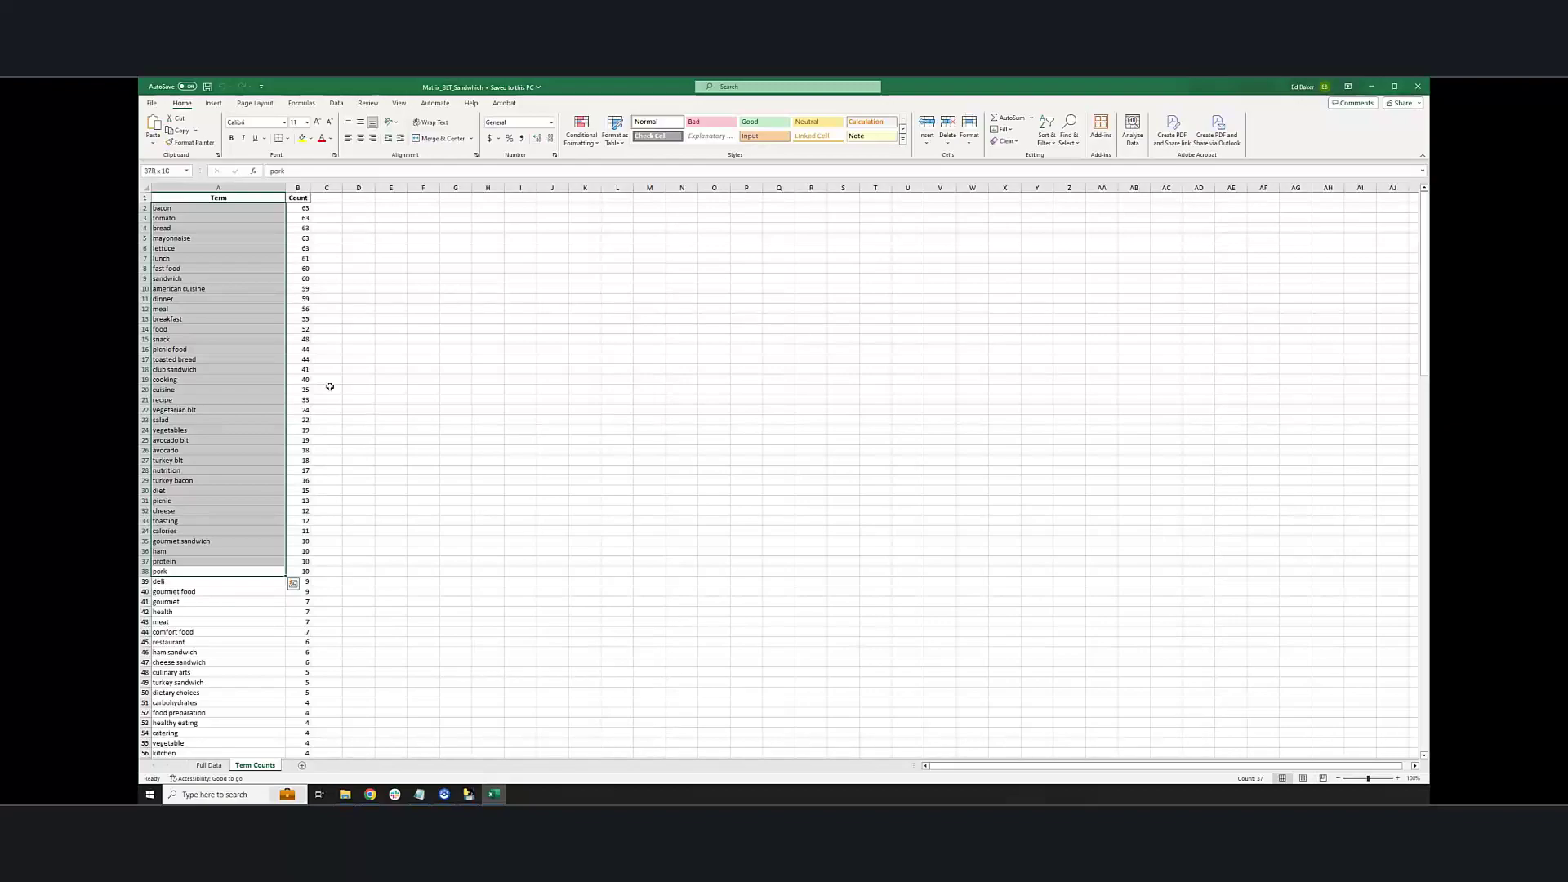
left_click(269, 248)
left_click(219, 208, "shift")
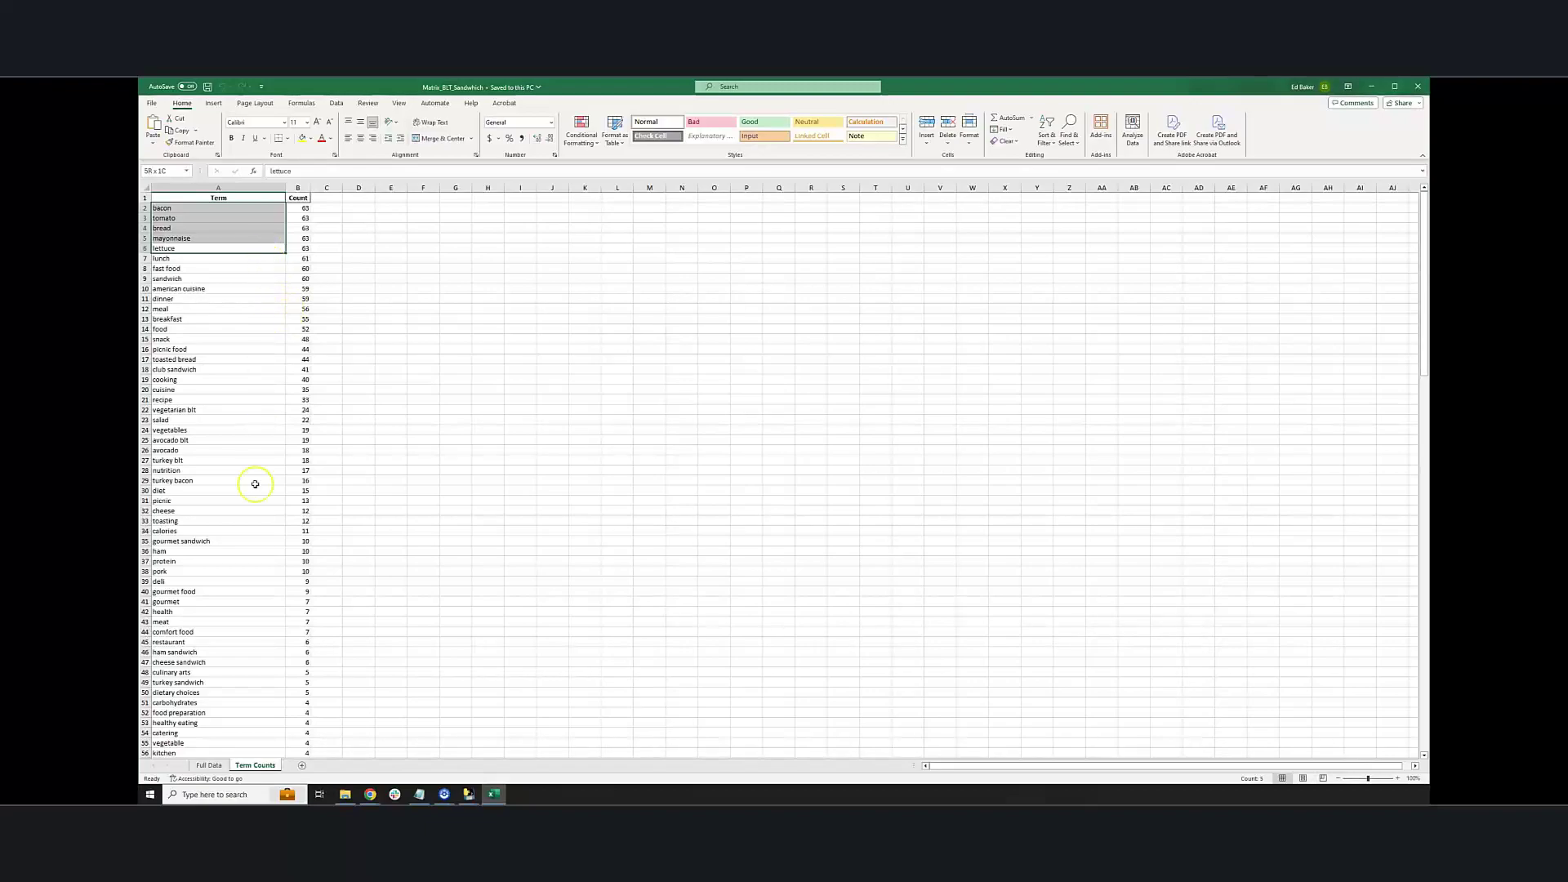
Step: Copy the terms from bacon through pork into a new Notepad document and enlarge its window to fit the list
left_click(252, 571)
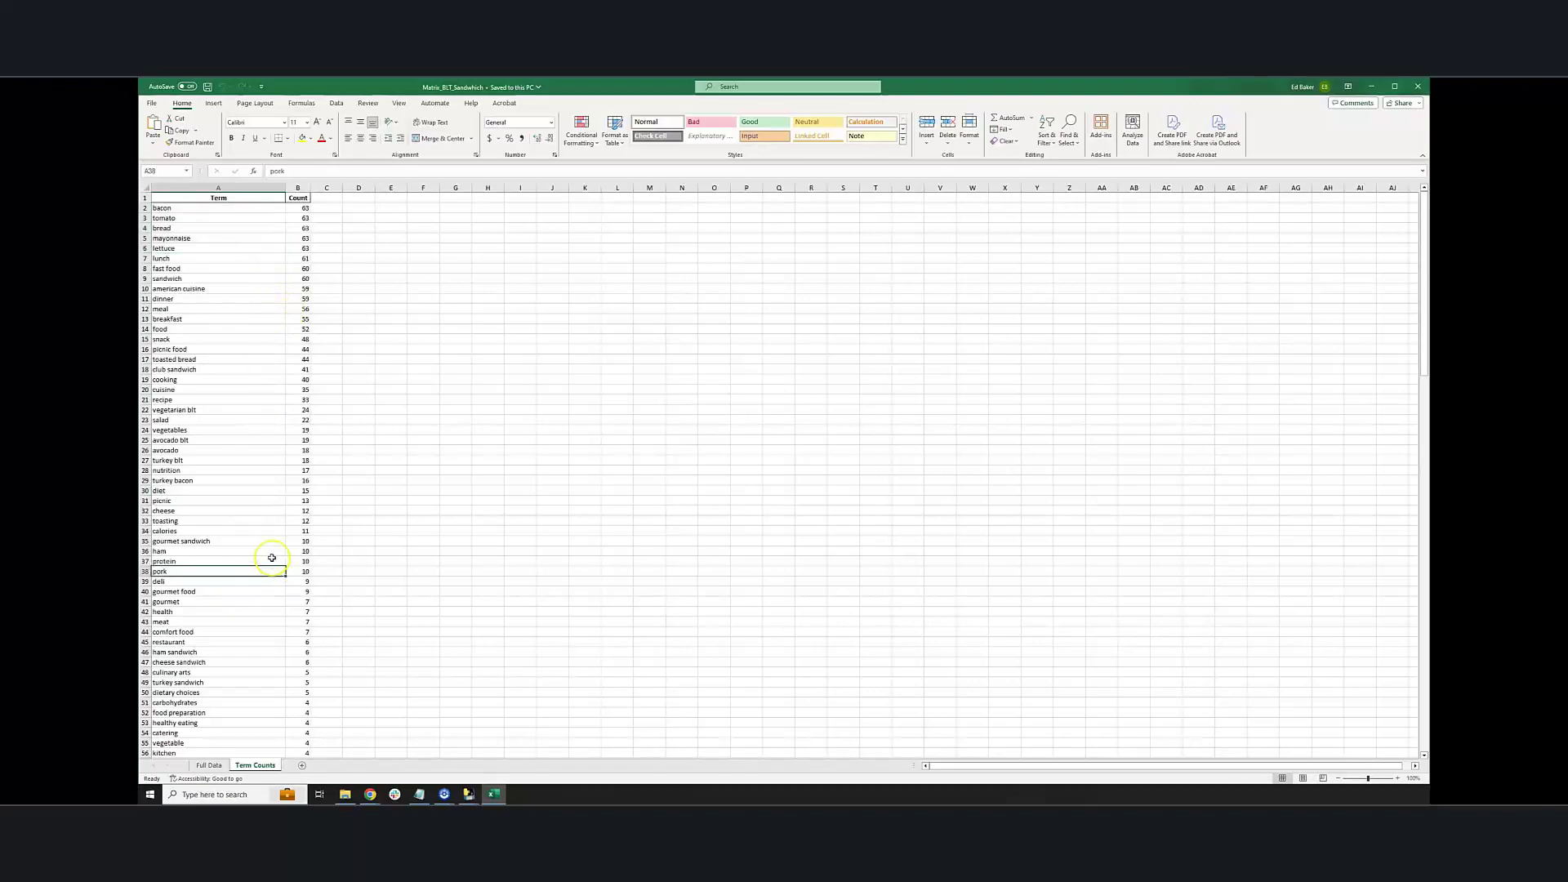
left_click(188, 210, "shift")
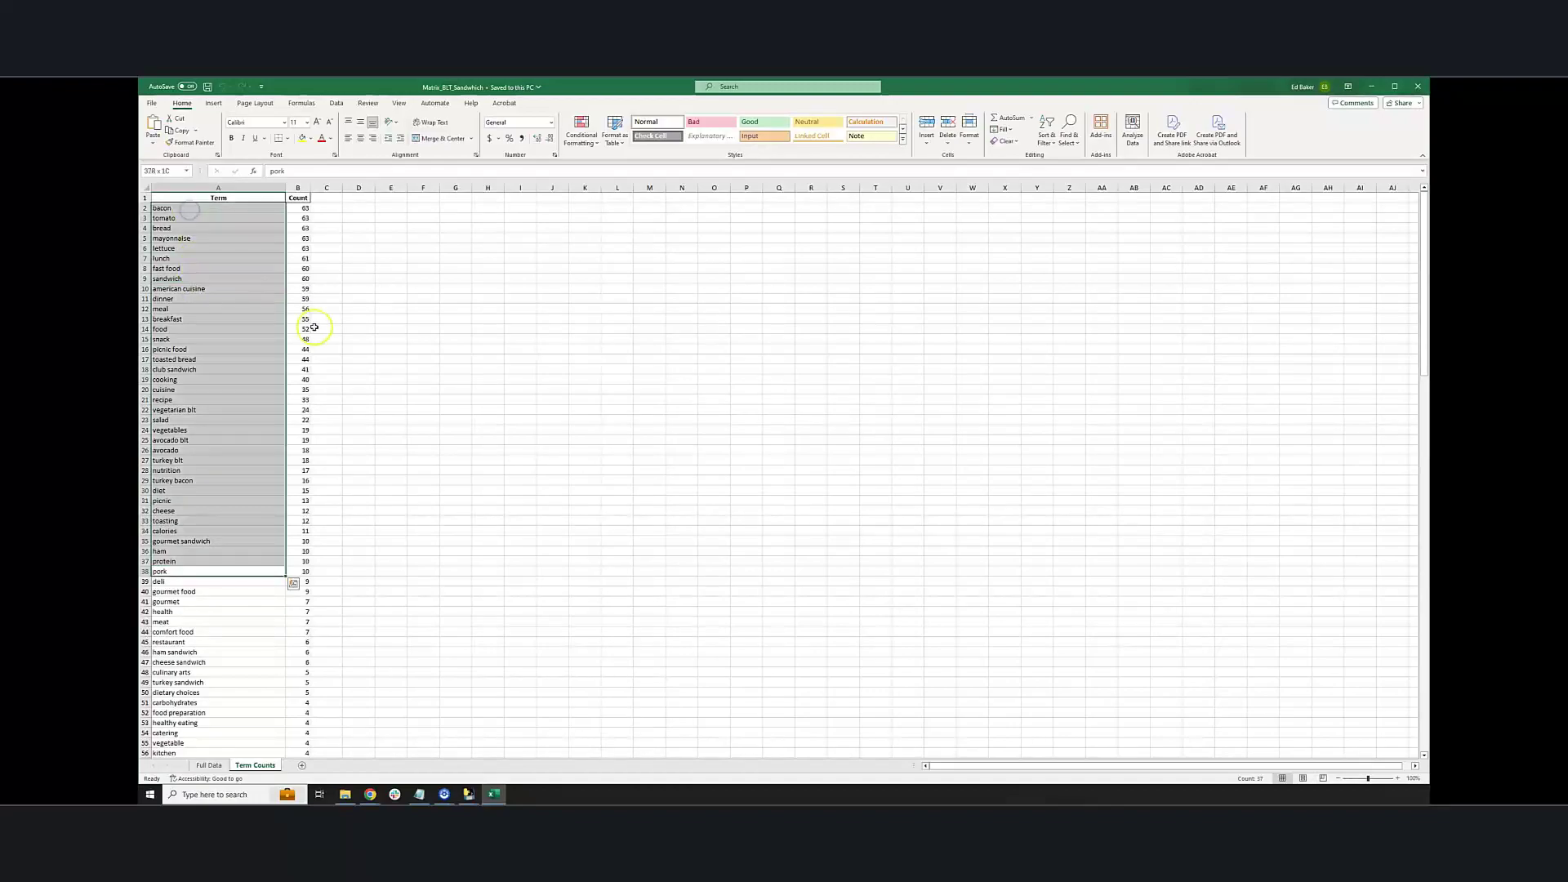
key("ctrl+c")
left_click(241, 794)
type("rotepad")
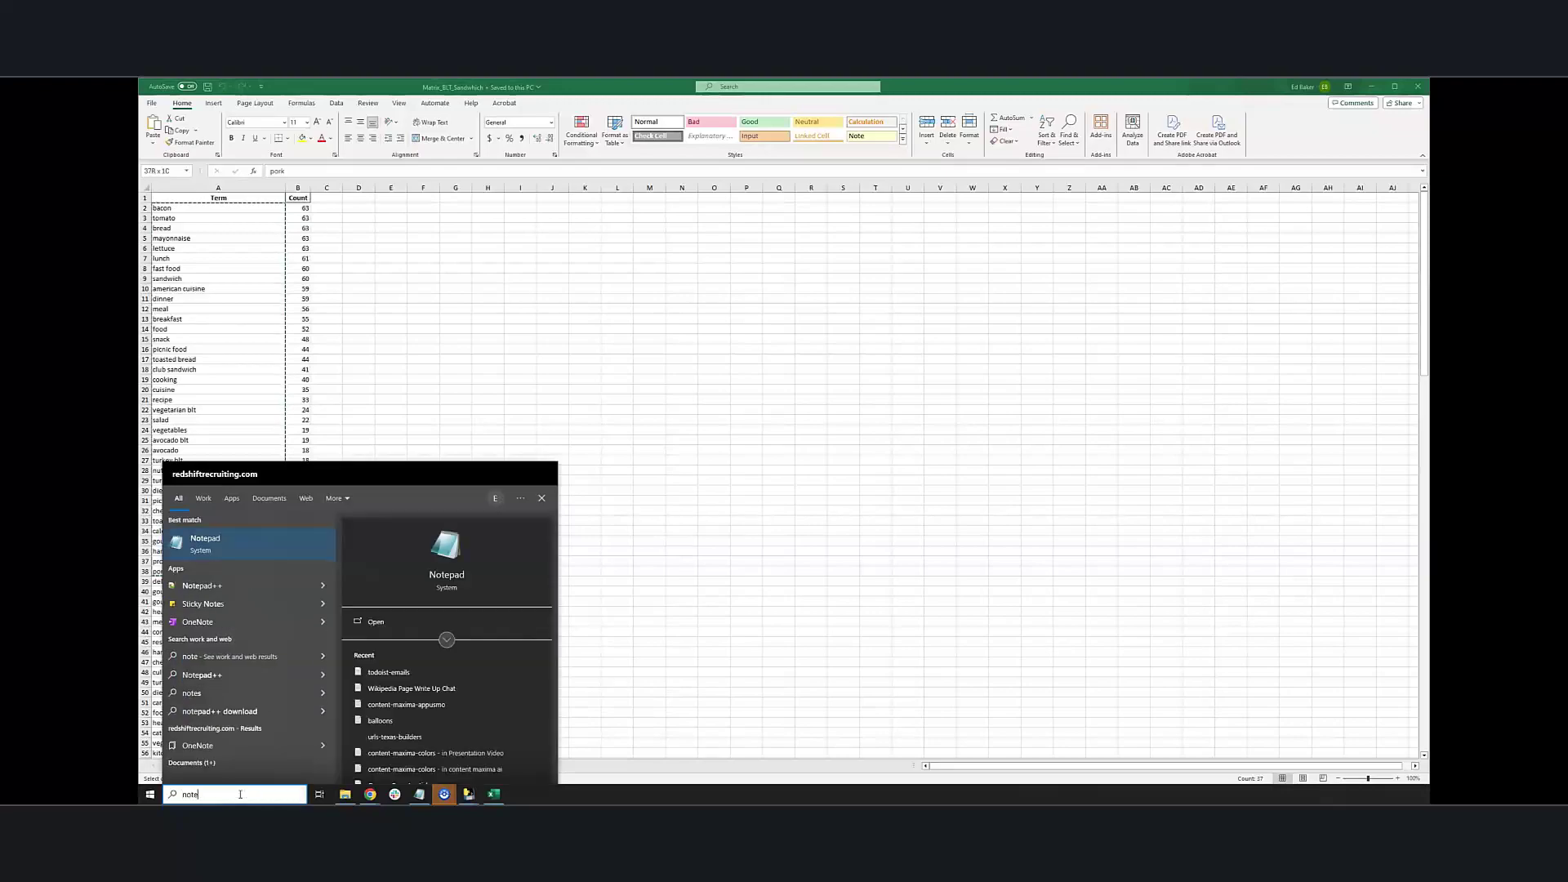
key("Return")
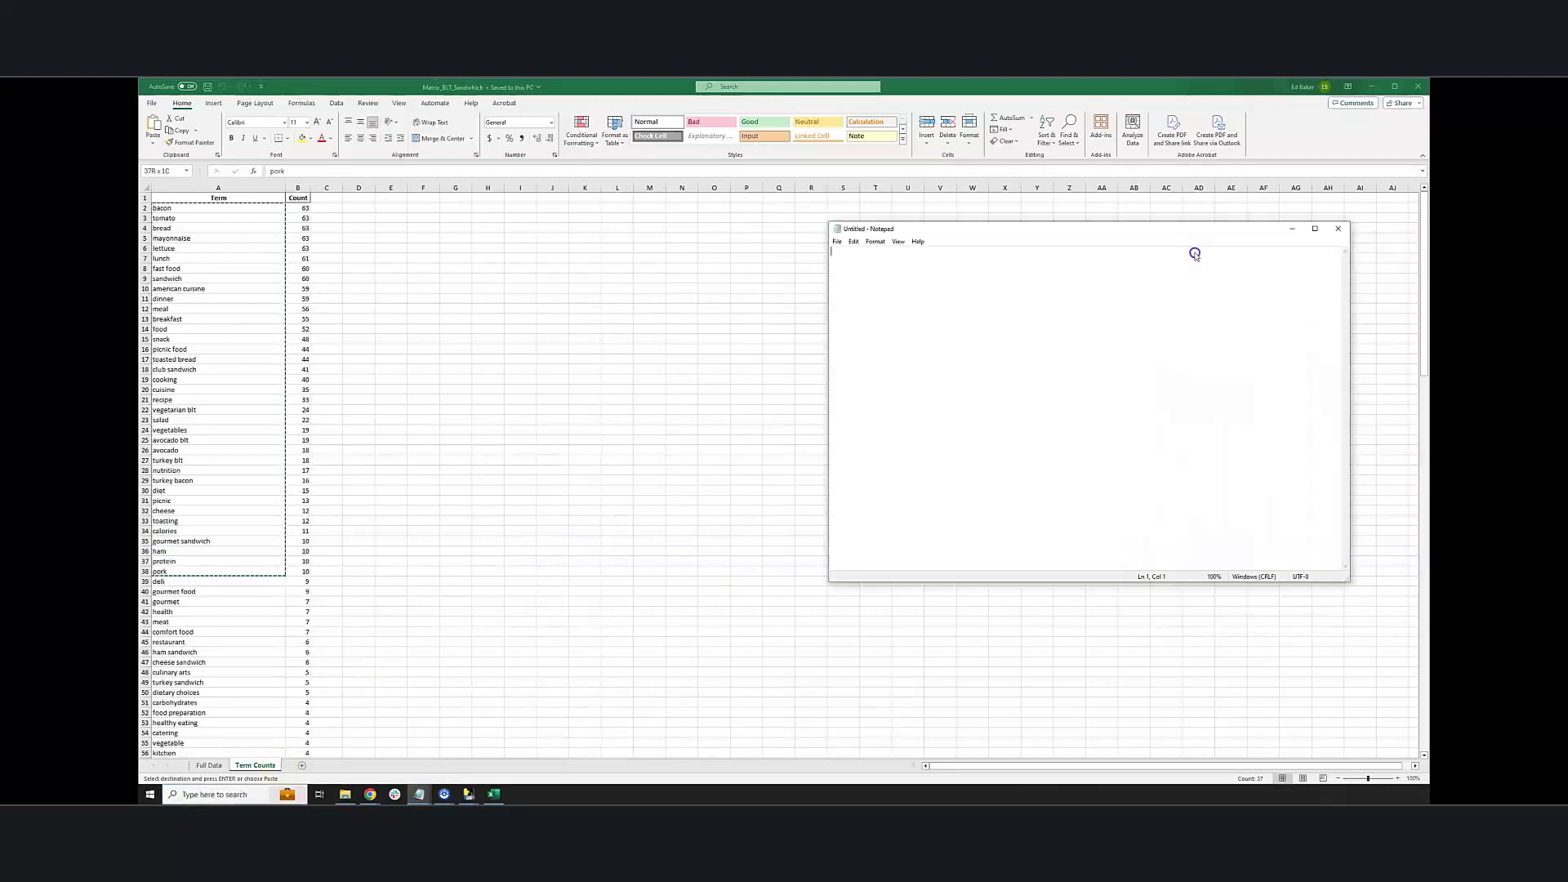
key("ctrl+v")
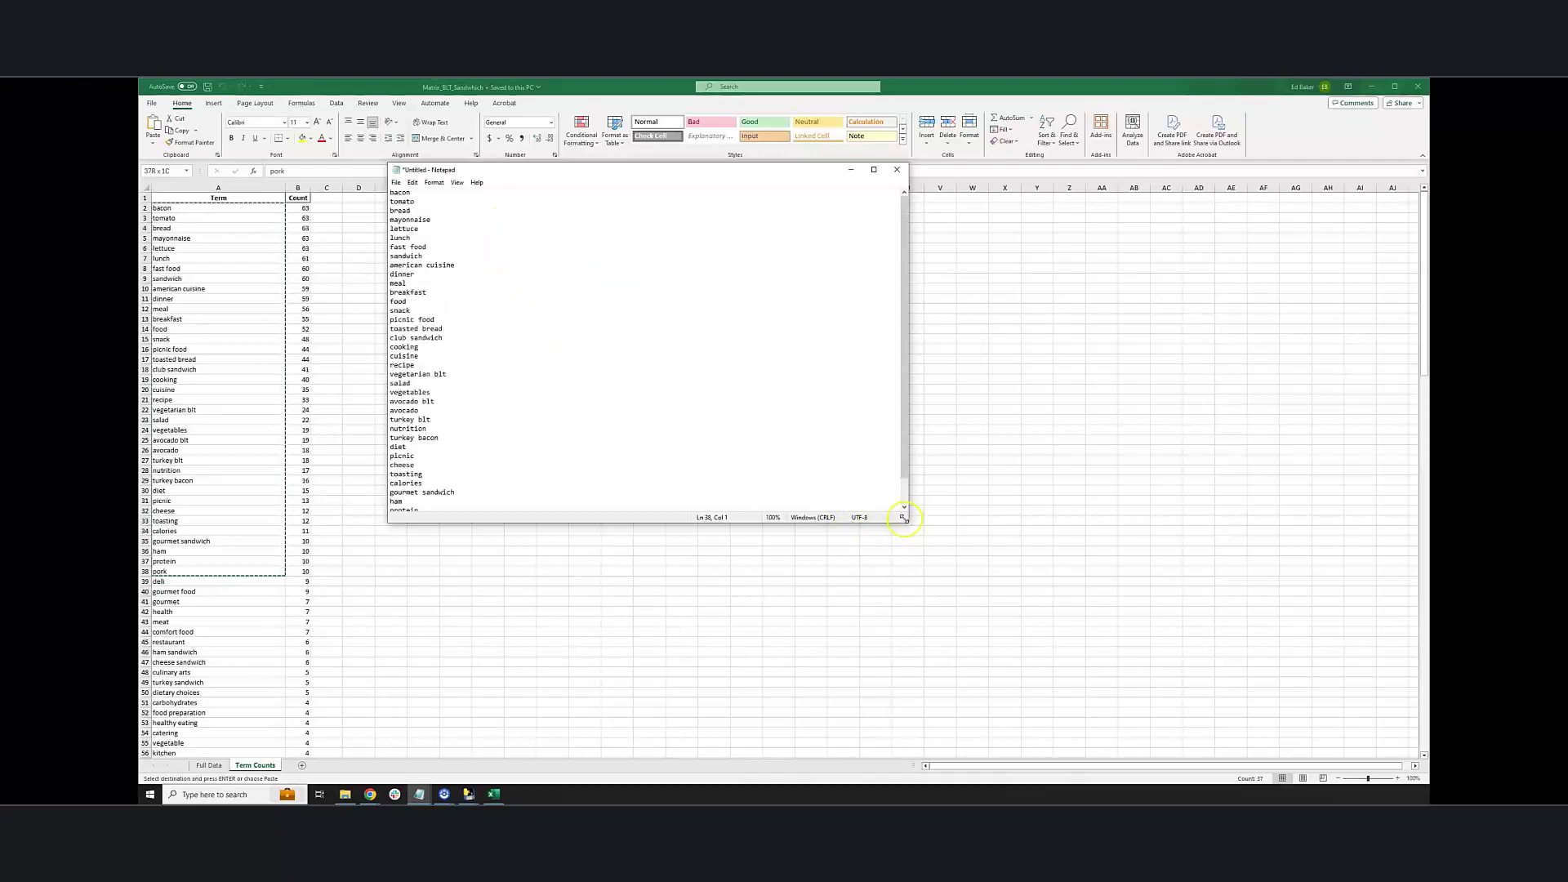
left_click_drag(906, 522, 930, 570)
left_click(600, 491)
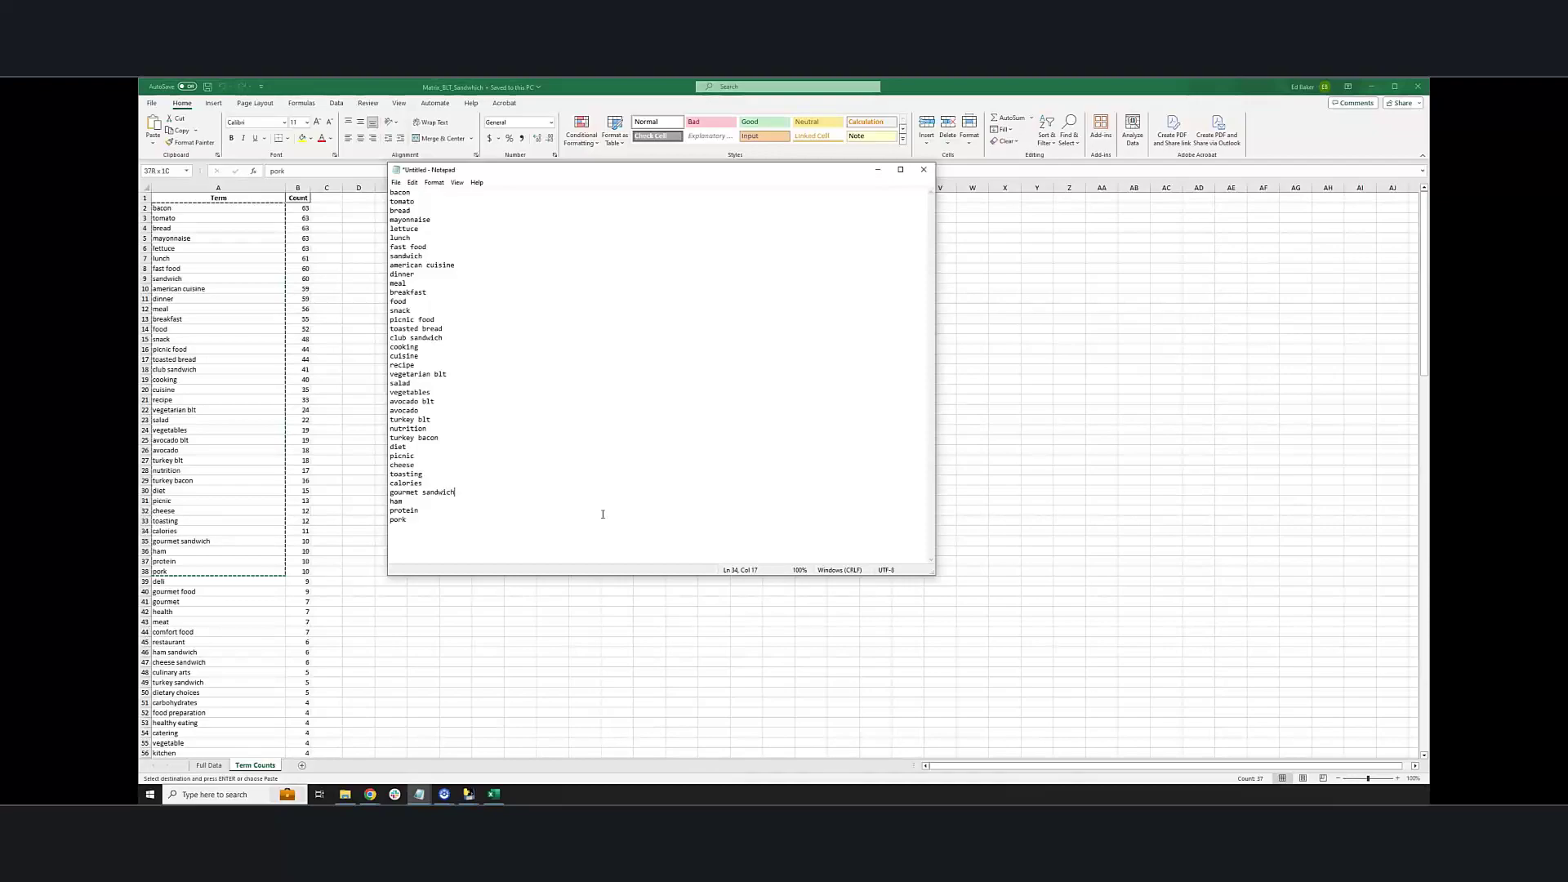
Step: Return to the Excel workbook and review the analysis columns on the Full Data sheet
left_click(299, 579)
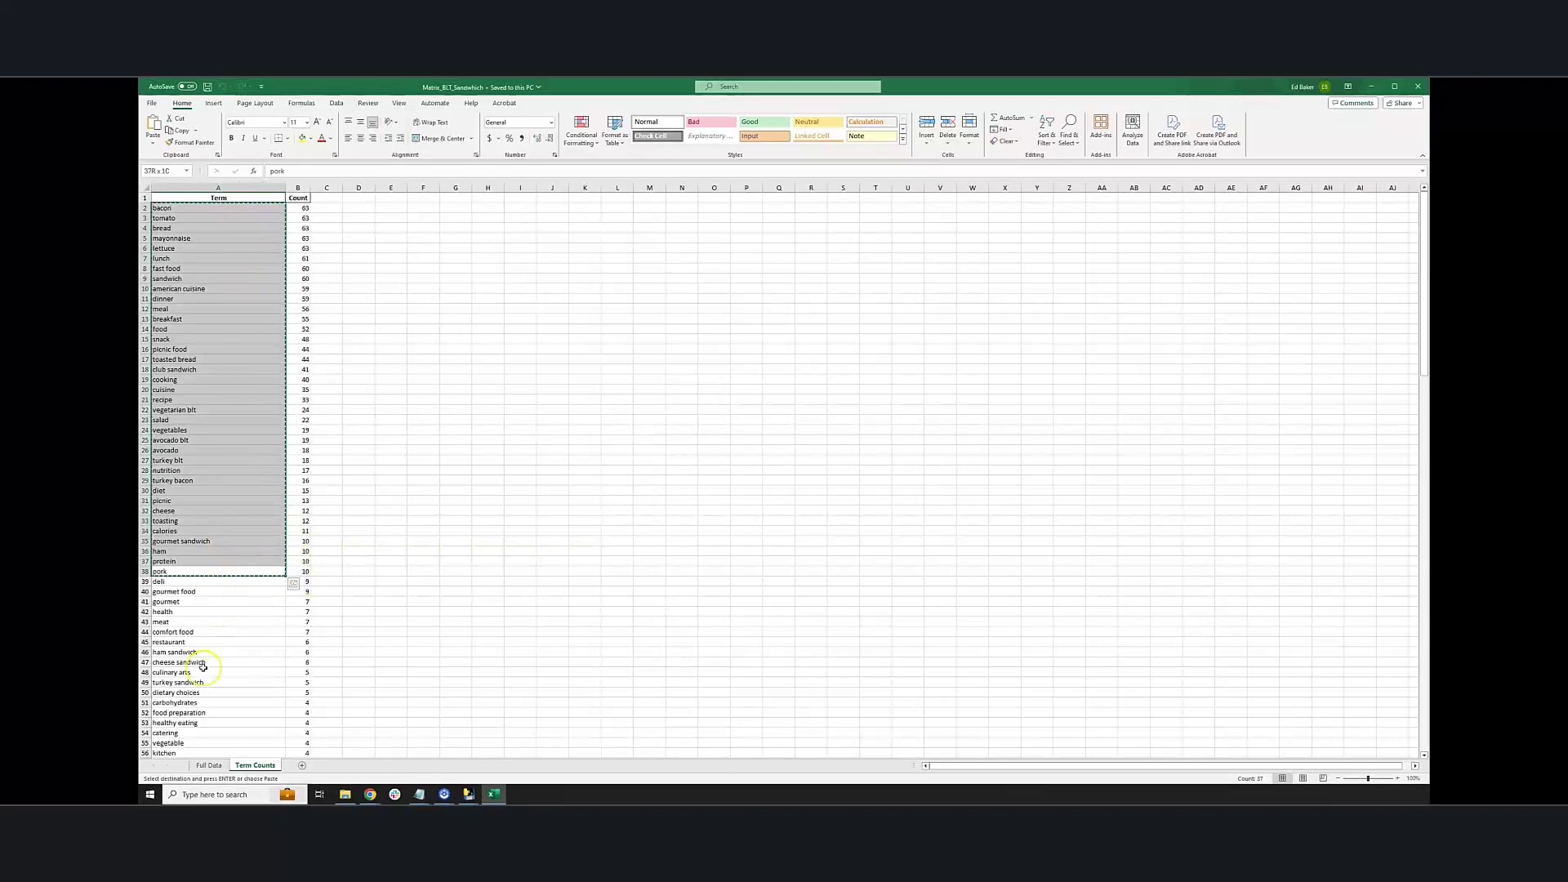
left_click(208, 765)
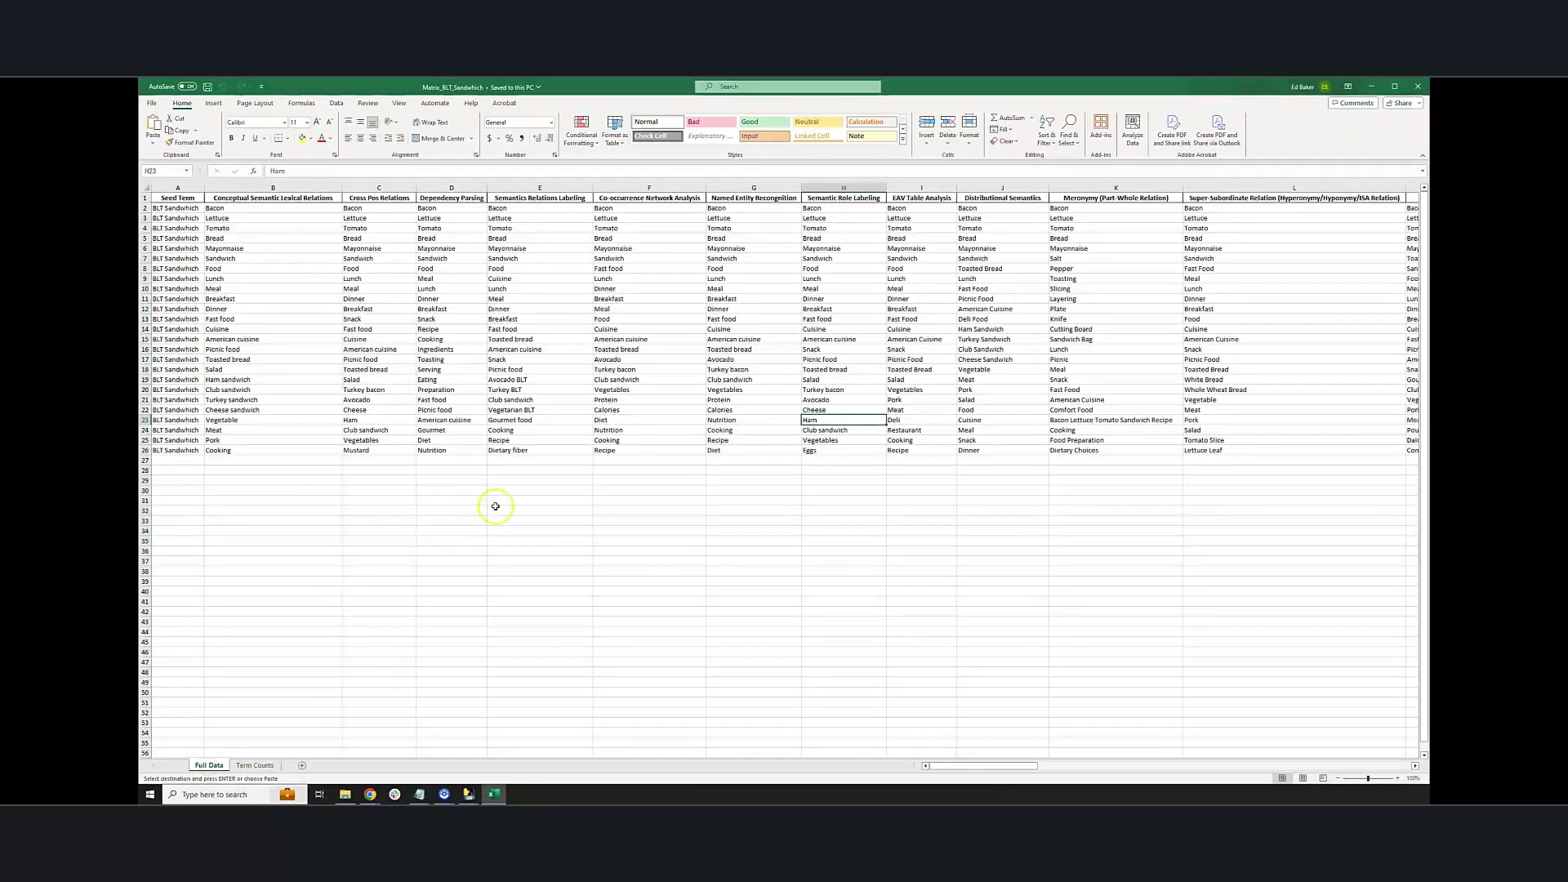
left_click_drag(951, 766, 906, 746)
left_click_drag(1429, 397, 229, 369)
double_click(229, 369)
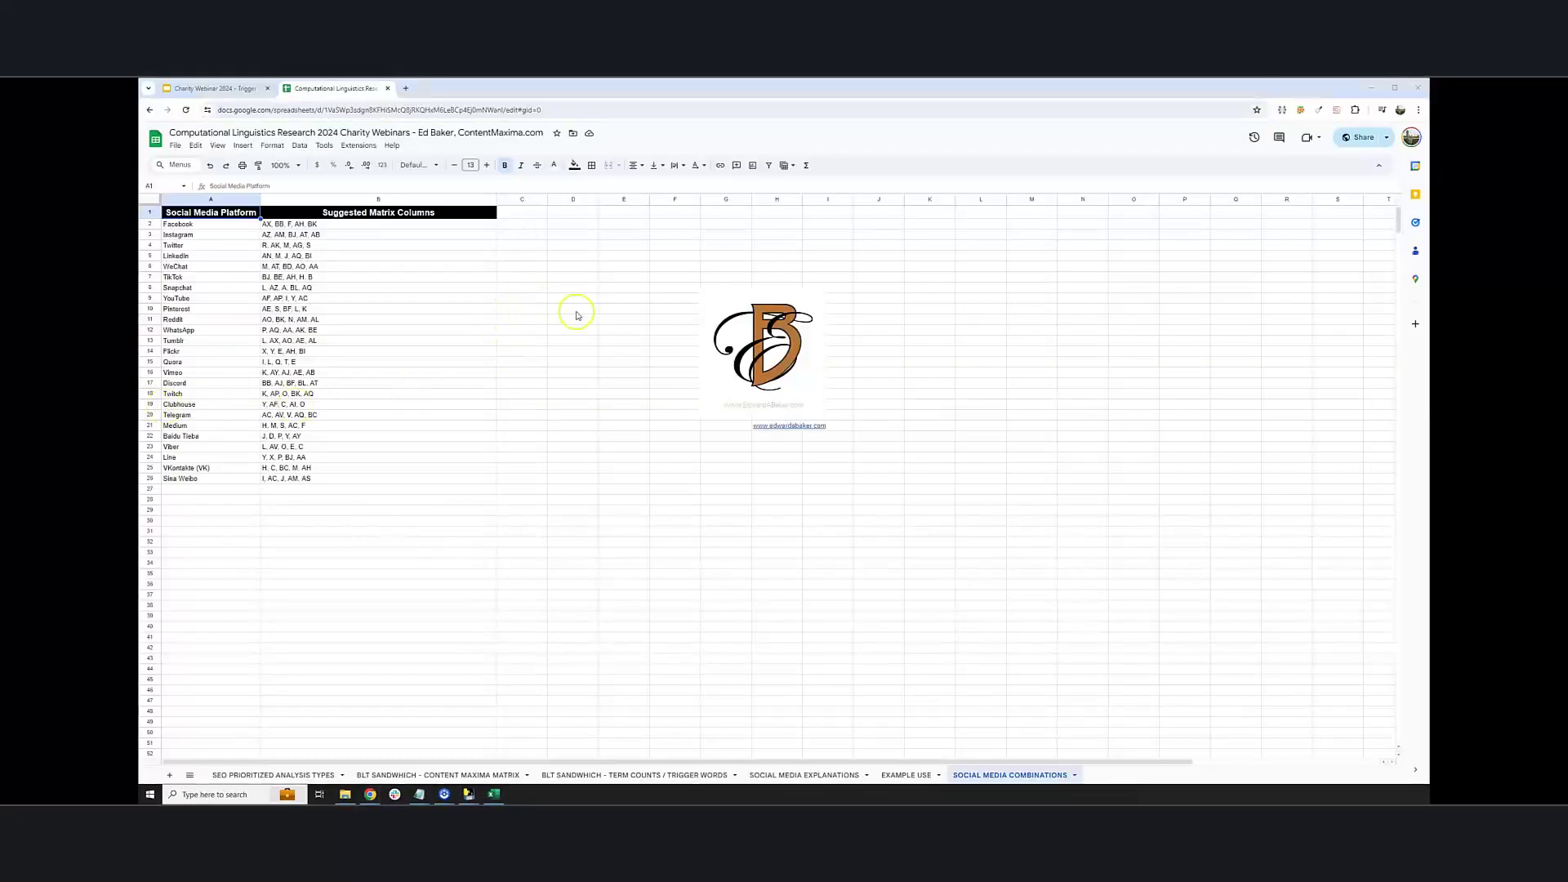
Step: Examine the suggested matrix columns per platform in the SOCIAL MEDIA COMBINATIONS Google Sheet, and return to Full Data in Excel
left_click(476, 333)
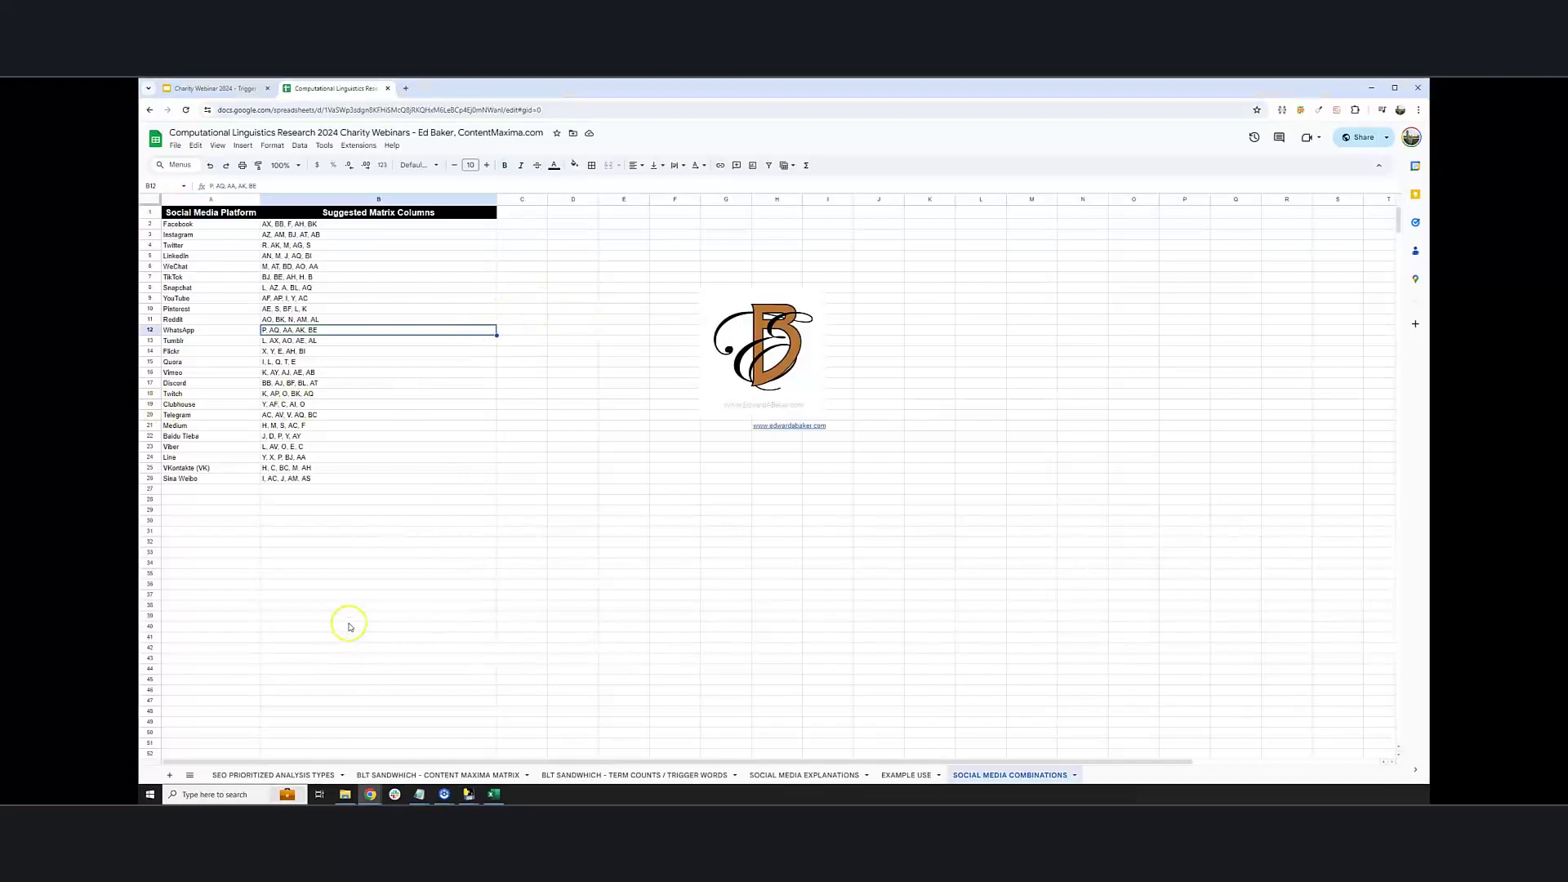
left_click(189, 224)
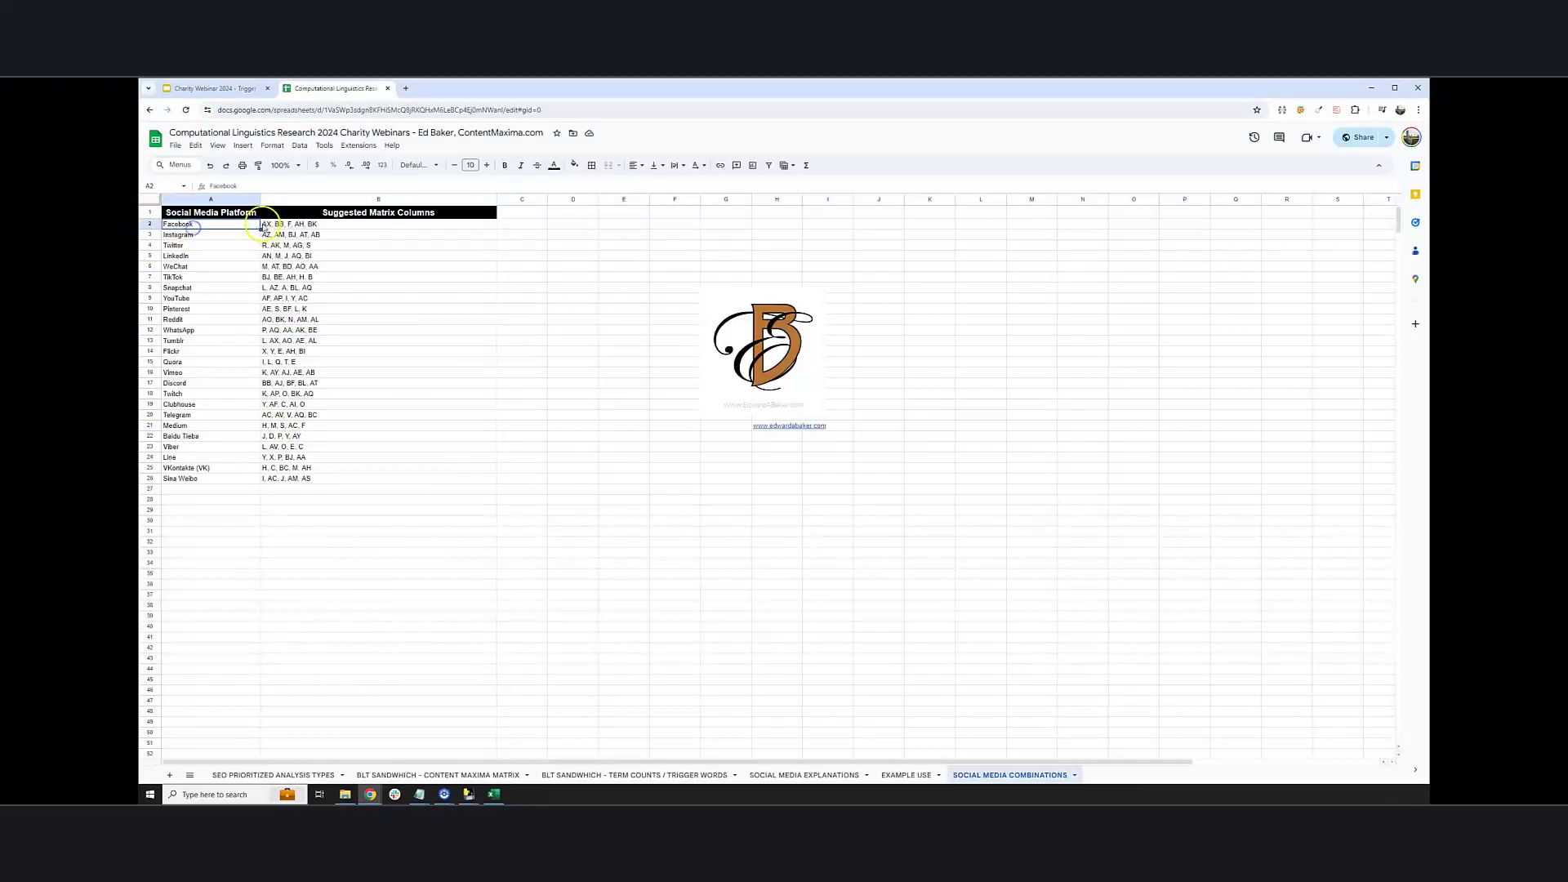
left_click(290, 480)
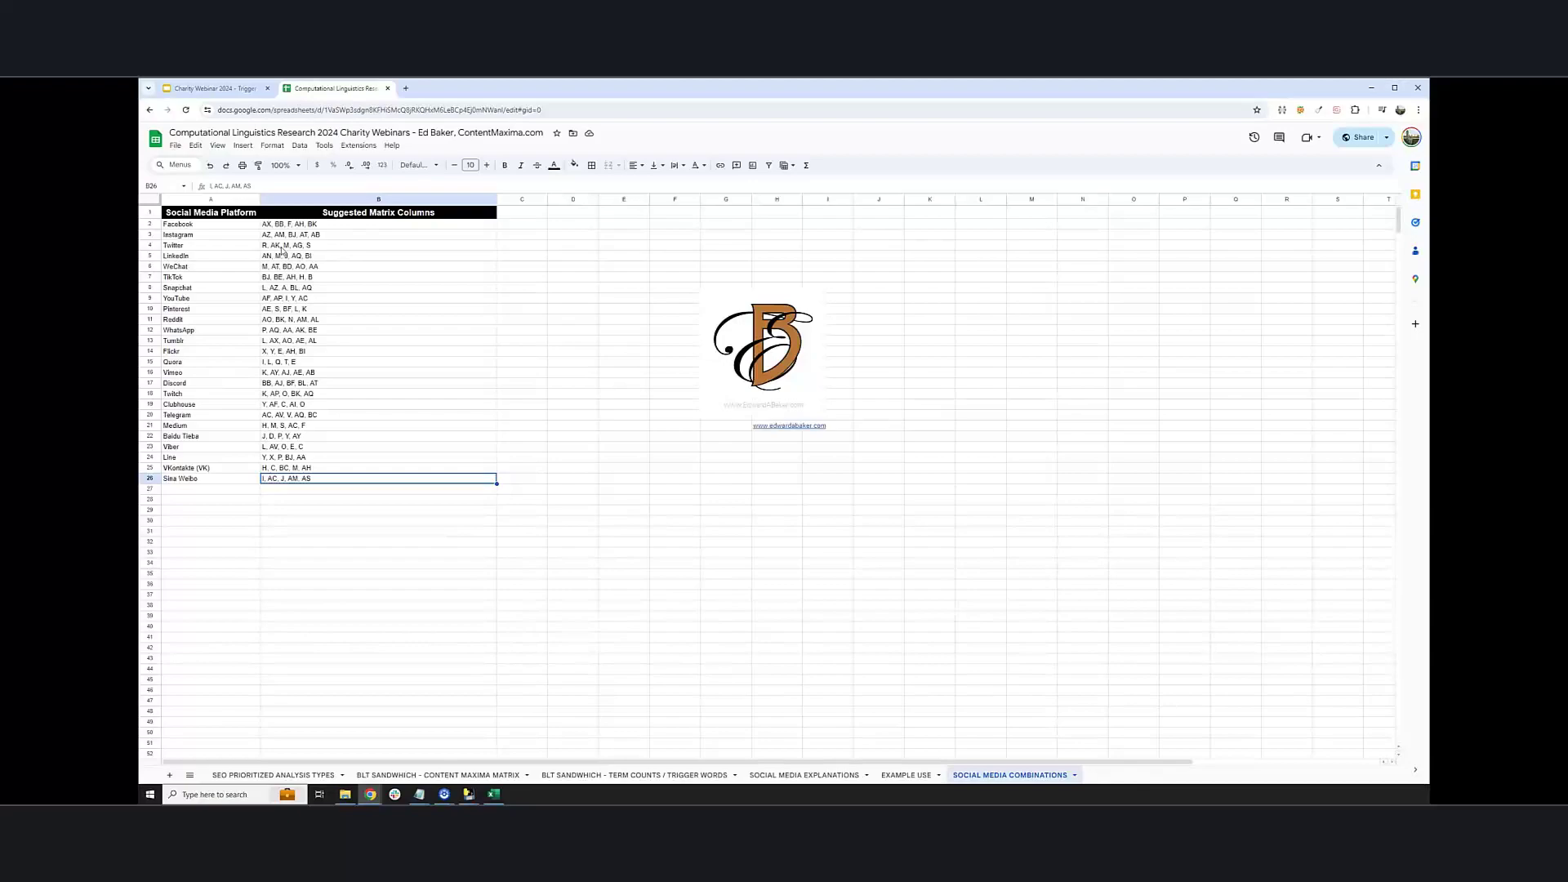
left_click(314, 224)
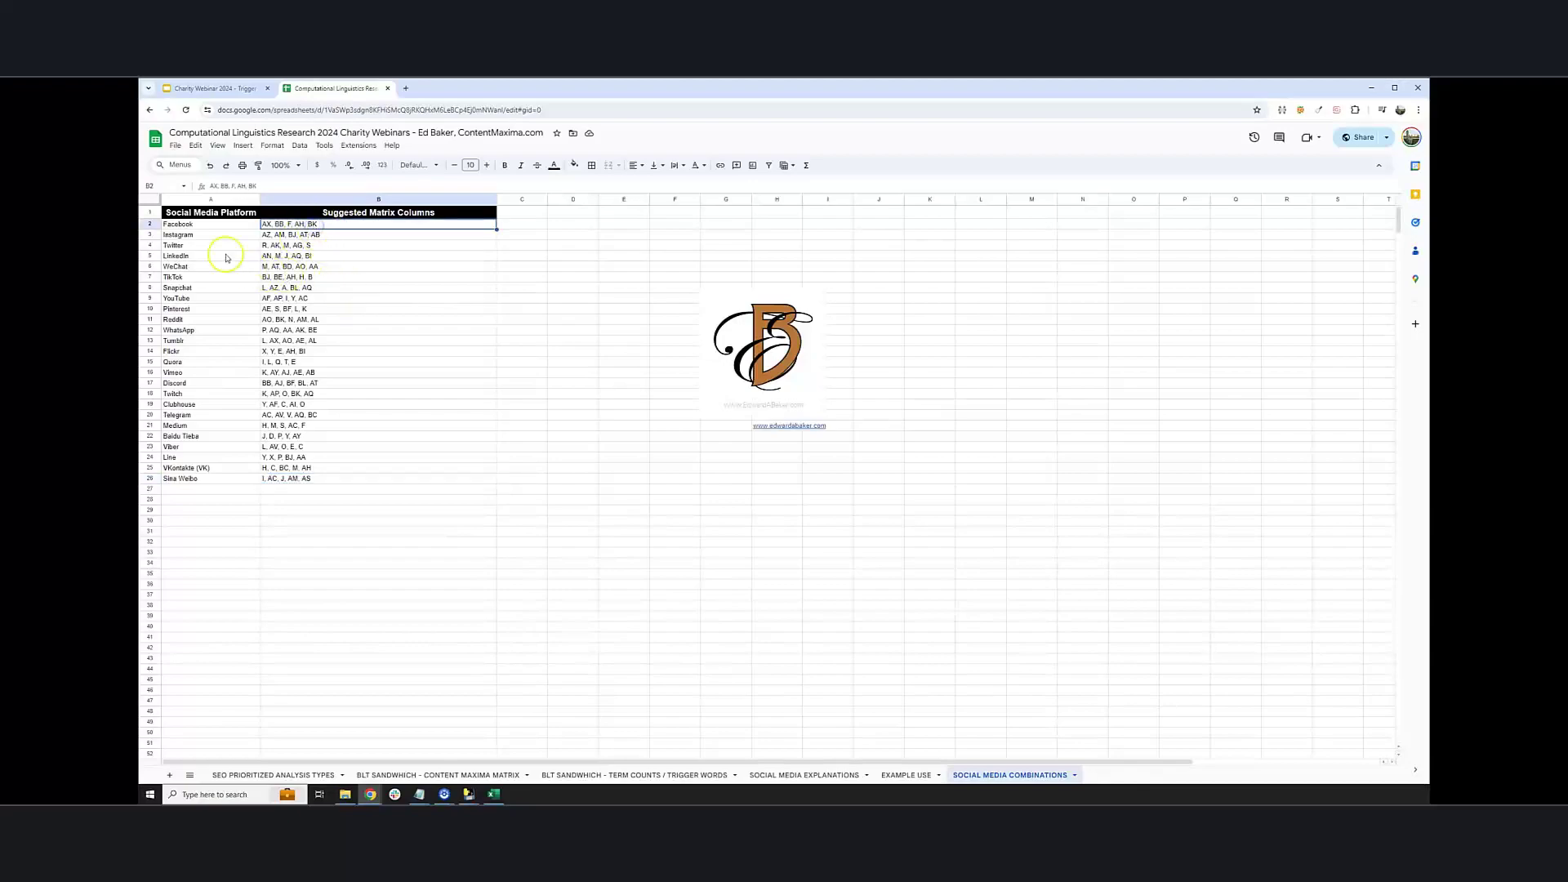
left_click(277, 236)
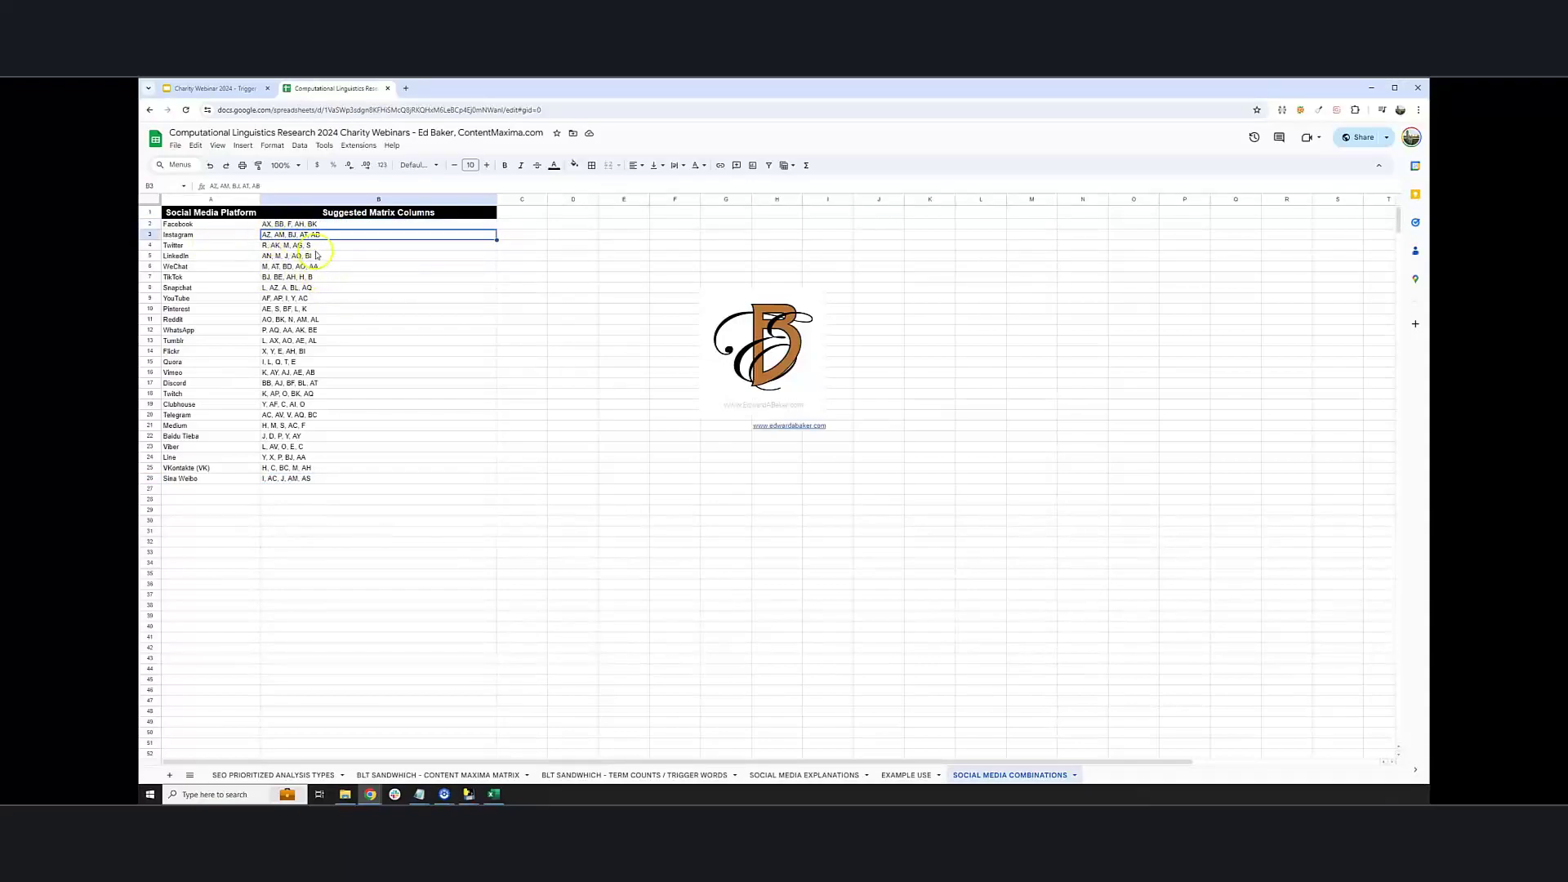
left_click(313, 247)
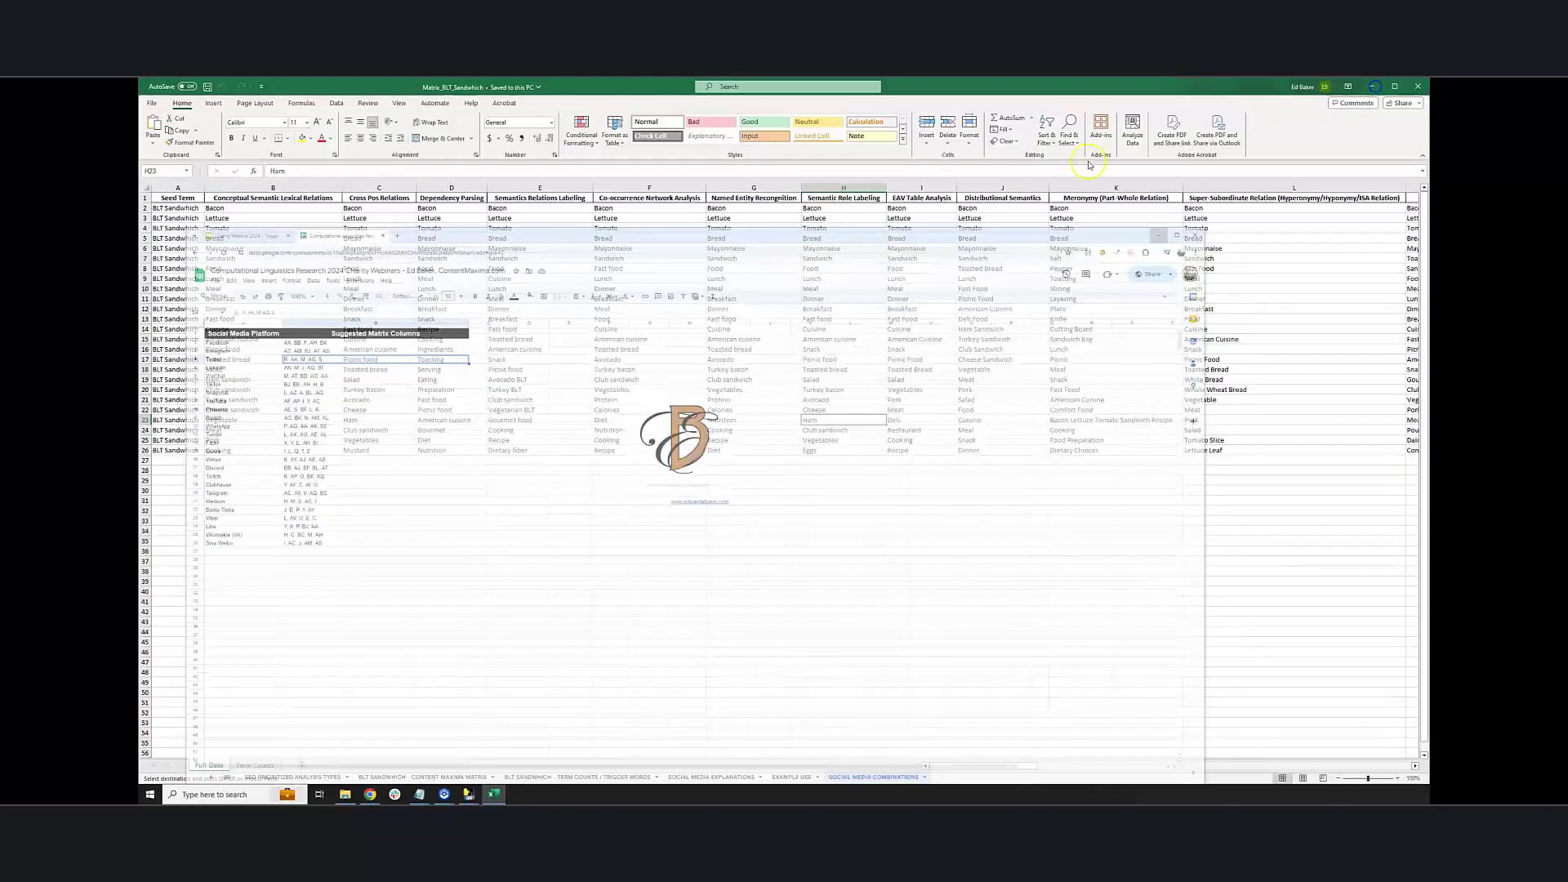
left_click(465, 347)
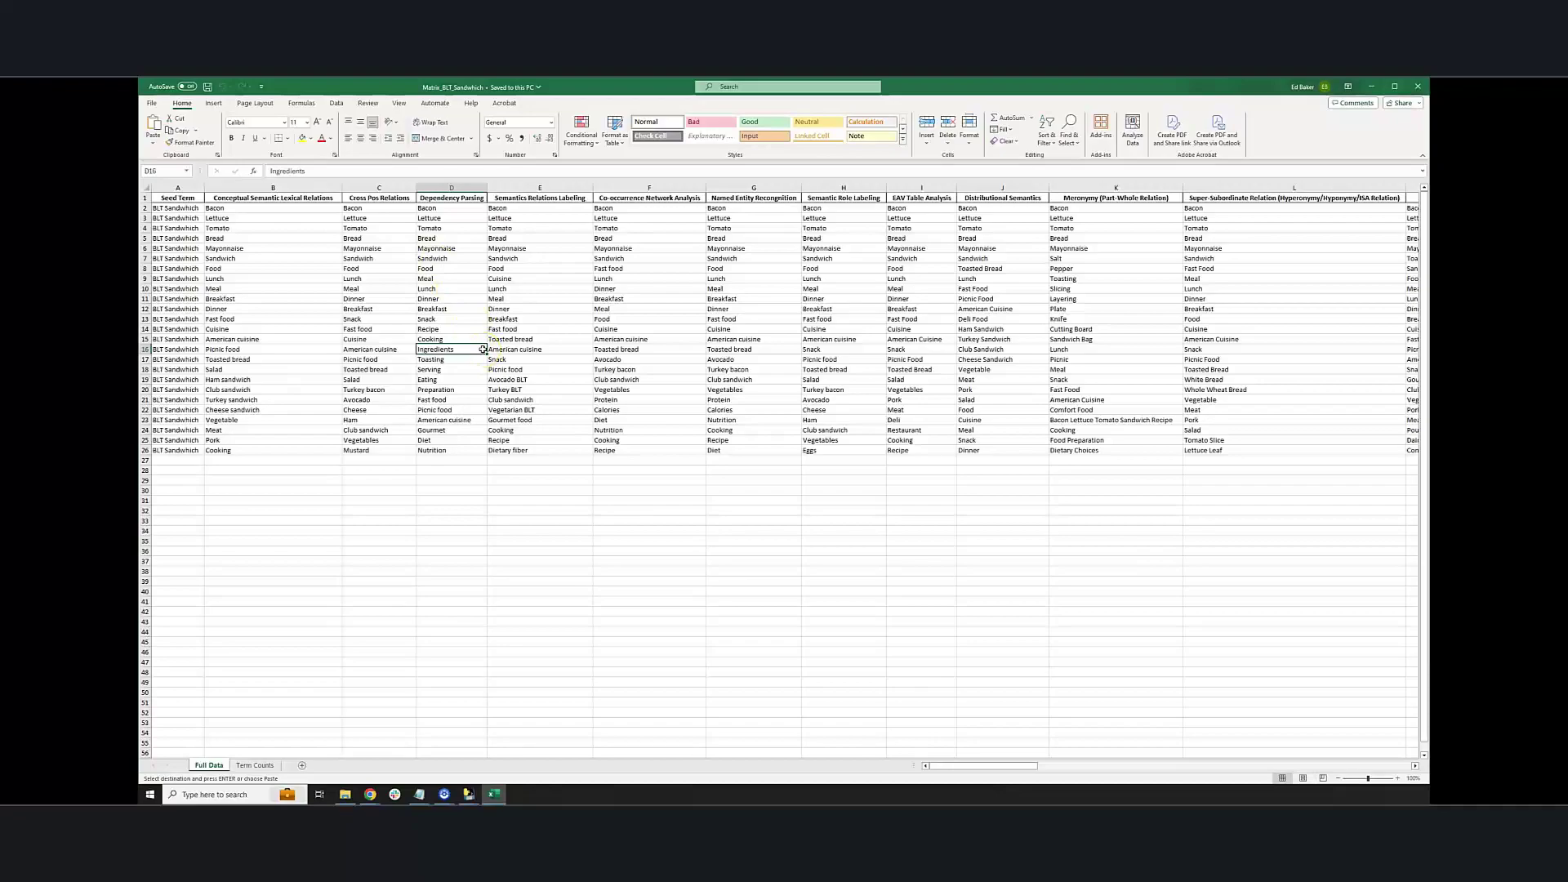
Step: Switch to the Content Maxima website in Chrome, open its contact page and place the cursor in the First Name field
mouse_move(370, 794)
left_click(305, 764)
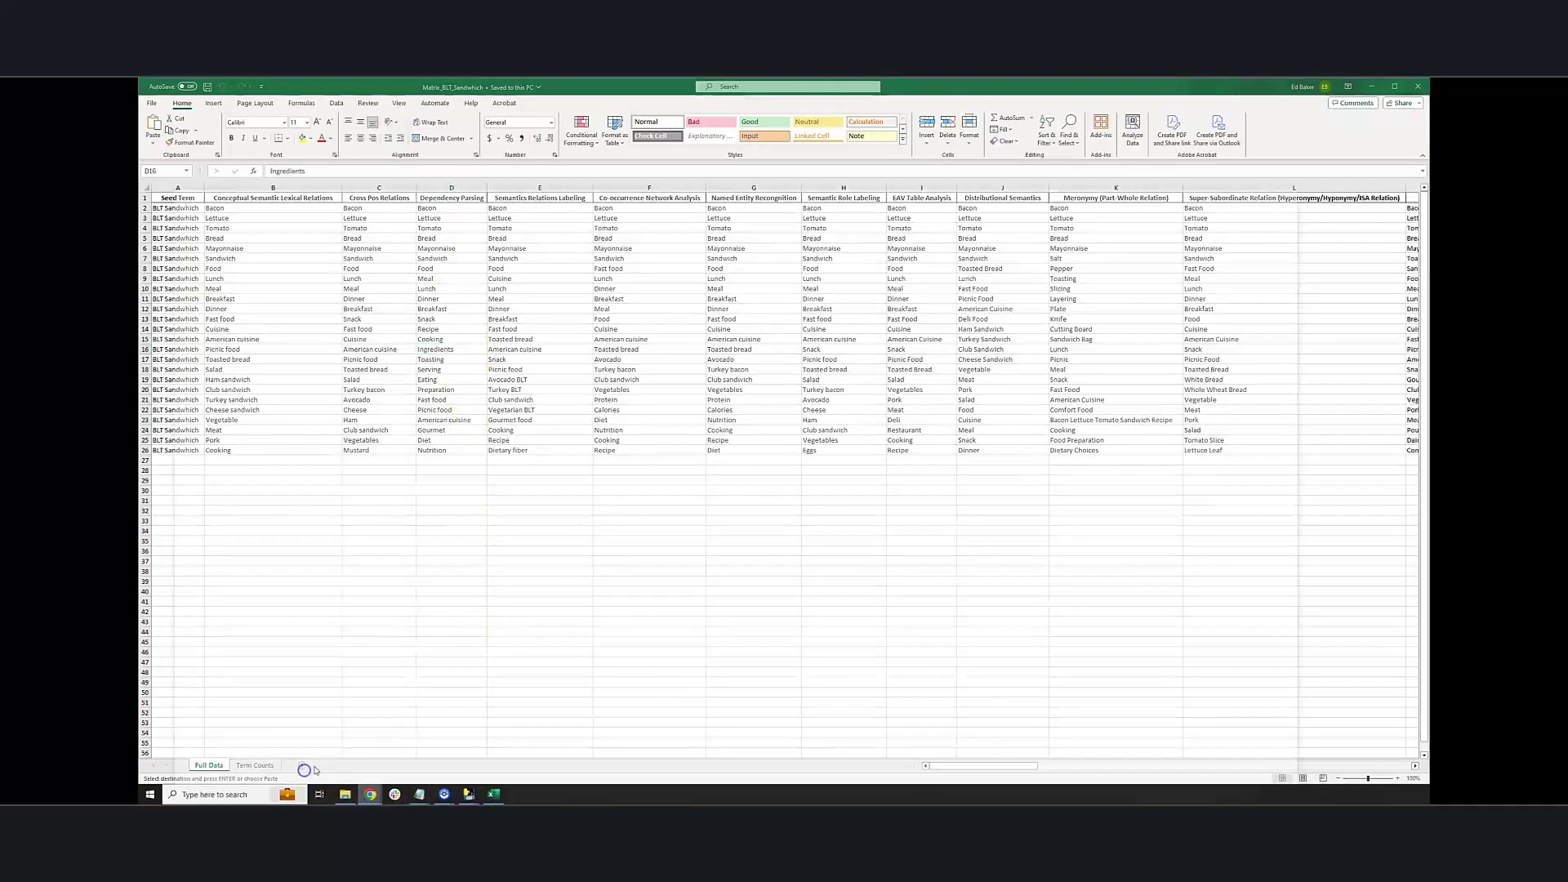
left_click(1379, 152)
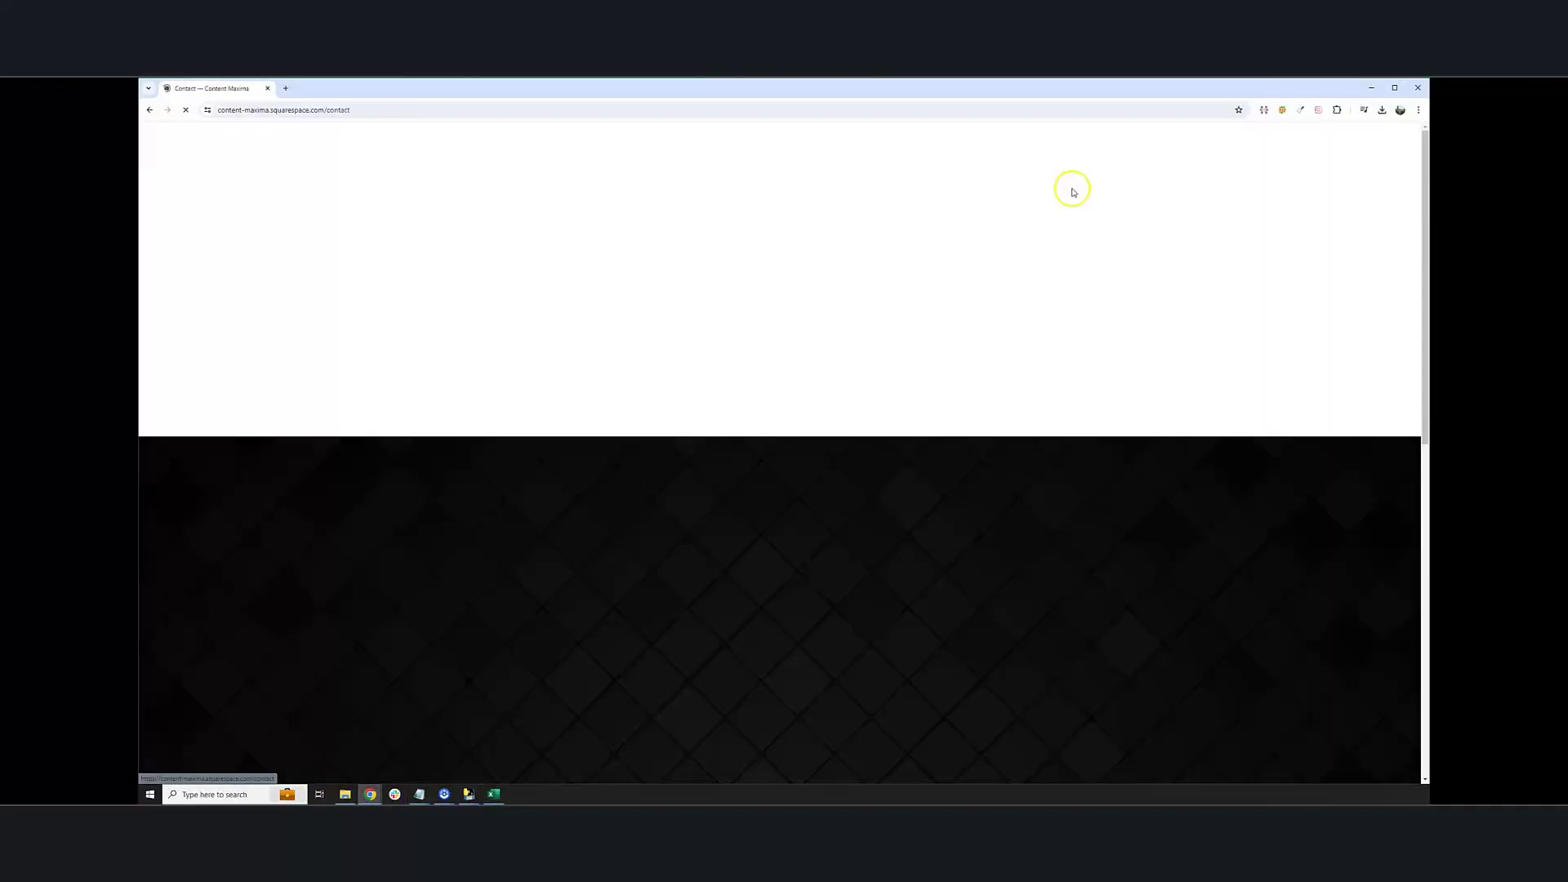
scroll(651, 531, "down", 3)
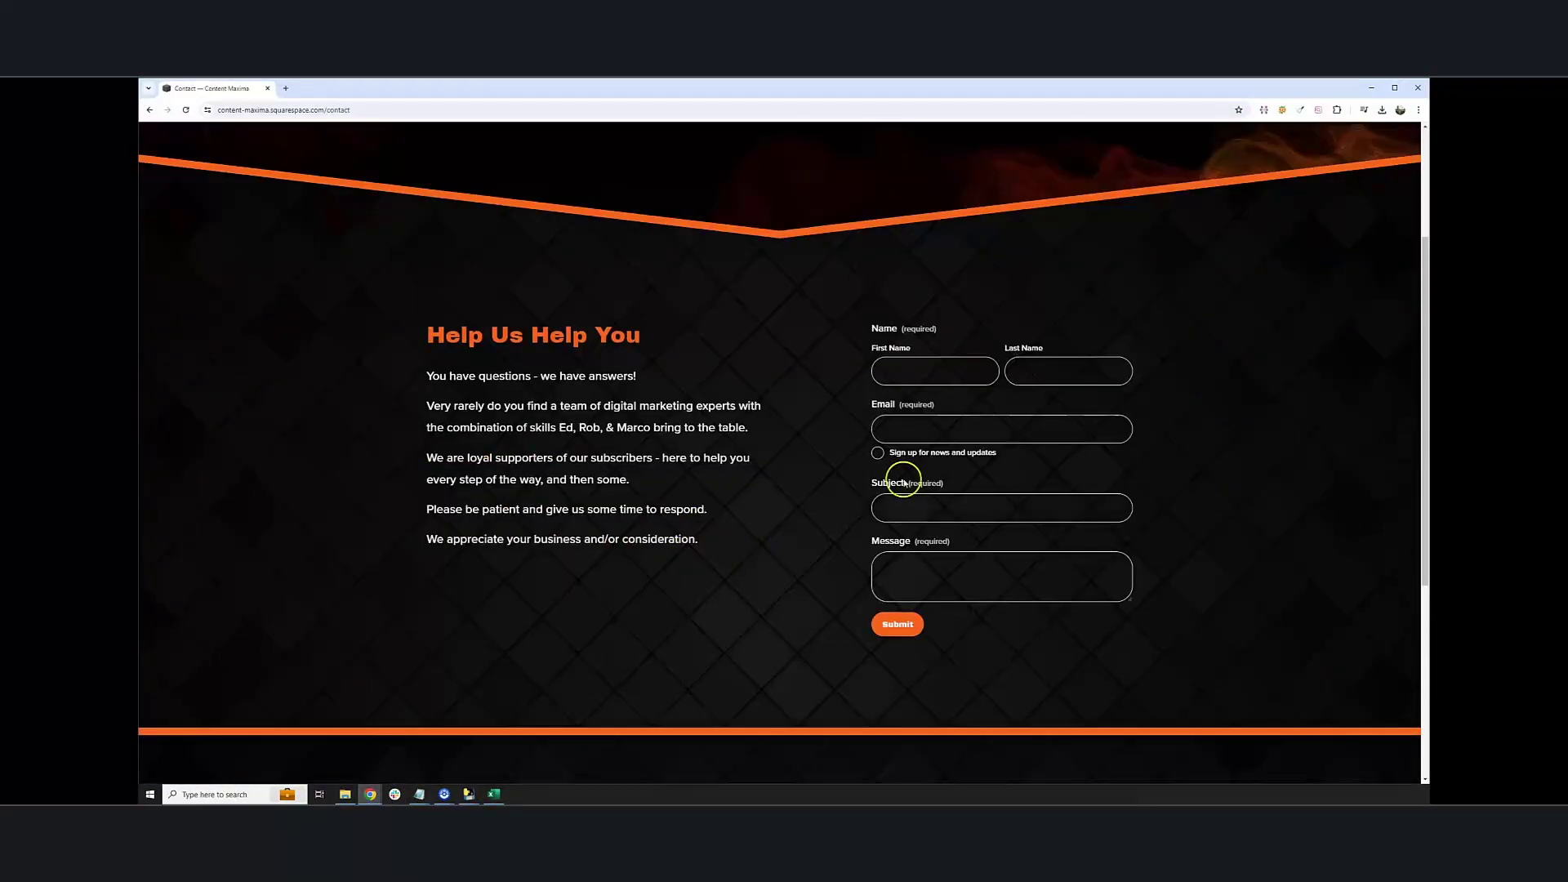
left_click(950, 385)
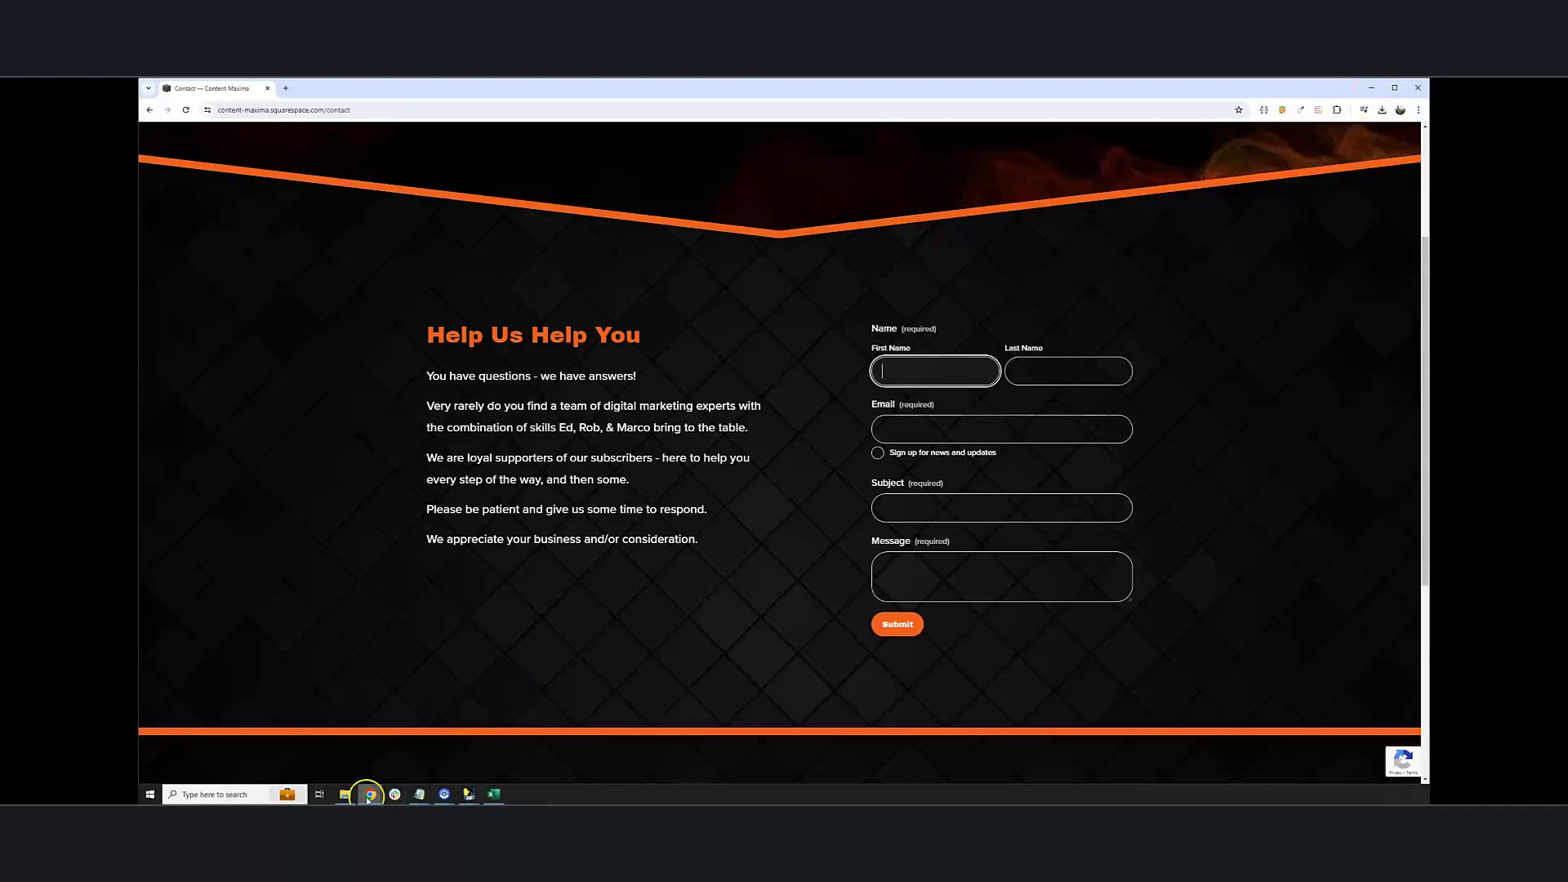
Step: Switch to the Computational Linguistics Research spreadsheet in Chrome and examine the prioritized and alphabetized lists on the SEO PRIORITIZED ANALYSIS TYPES sheet
mouse_move(369, 796)
left_click(367, 755)
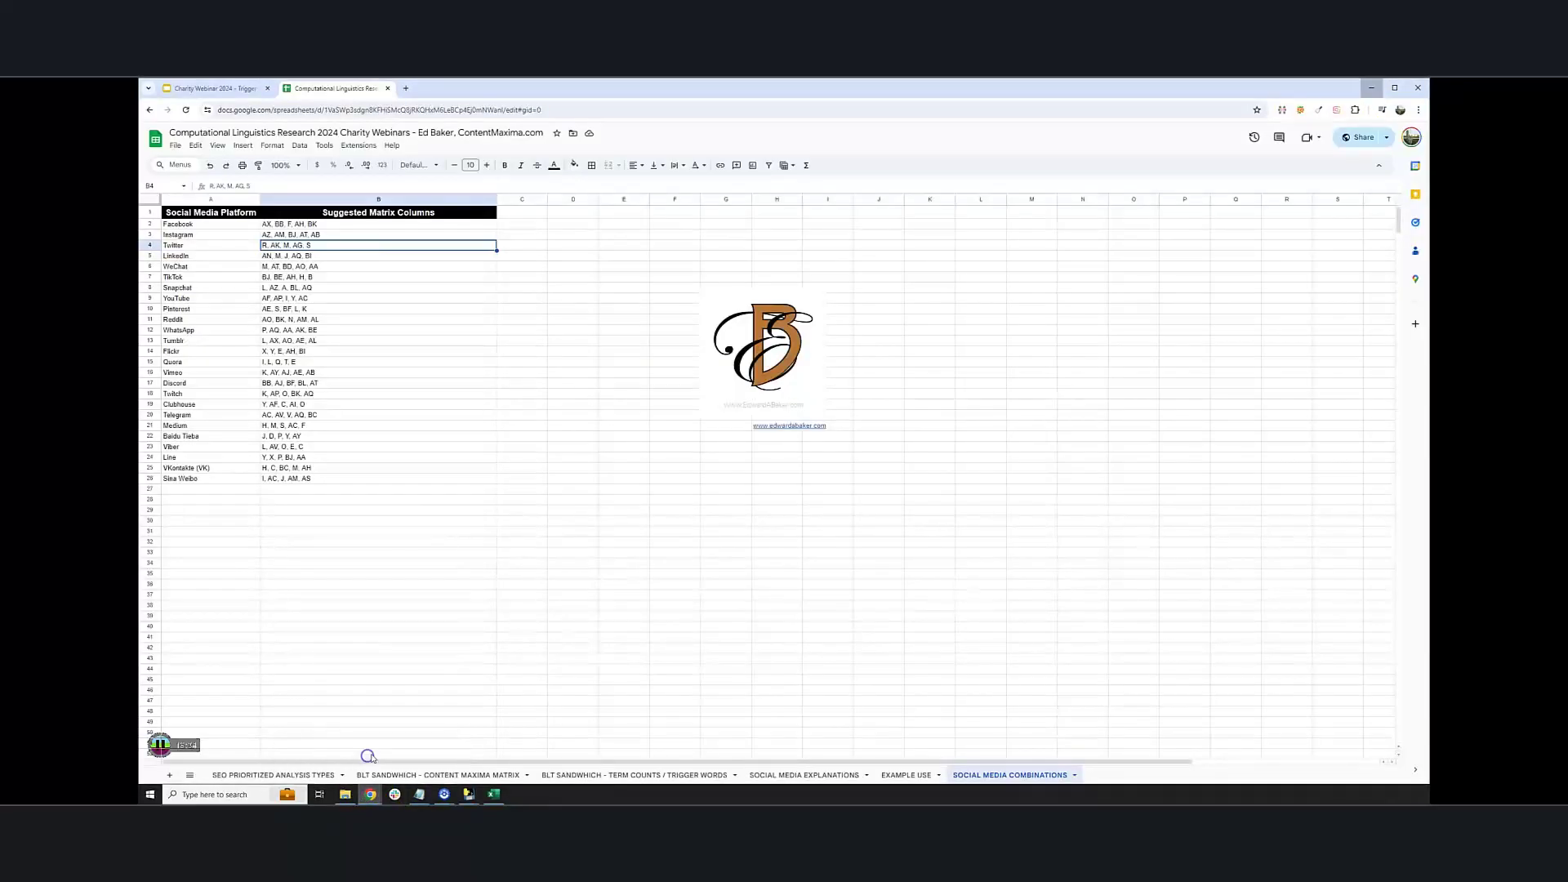
left_click(481, 453)
left_click(303, 775)
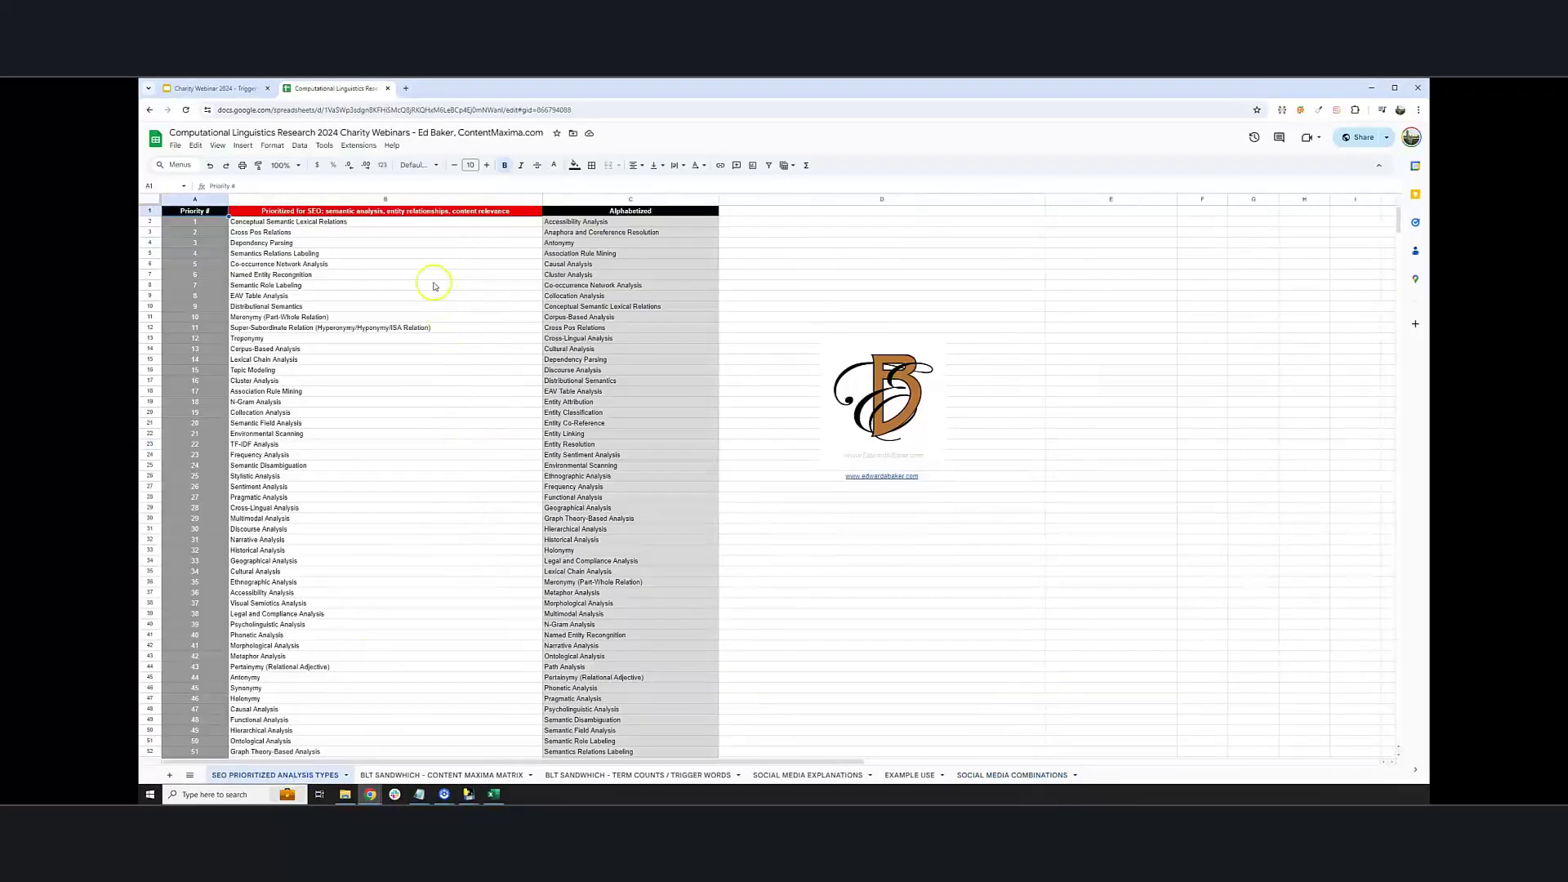
scroll(433, 280, "down", 5)
scroll(433, 310, "up", 5)
scroll(444, 252, "down", 2)
scroll(441, 249, "up", 2)
scroll(355, 497, "down", 3)
Step: Open the BLT SANDWHICH - CONTENT MAXIMA MATRIX sheet and examine its analysis columns
left_click(417, 775)
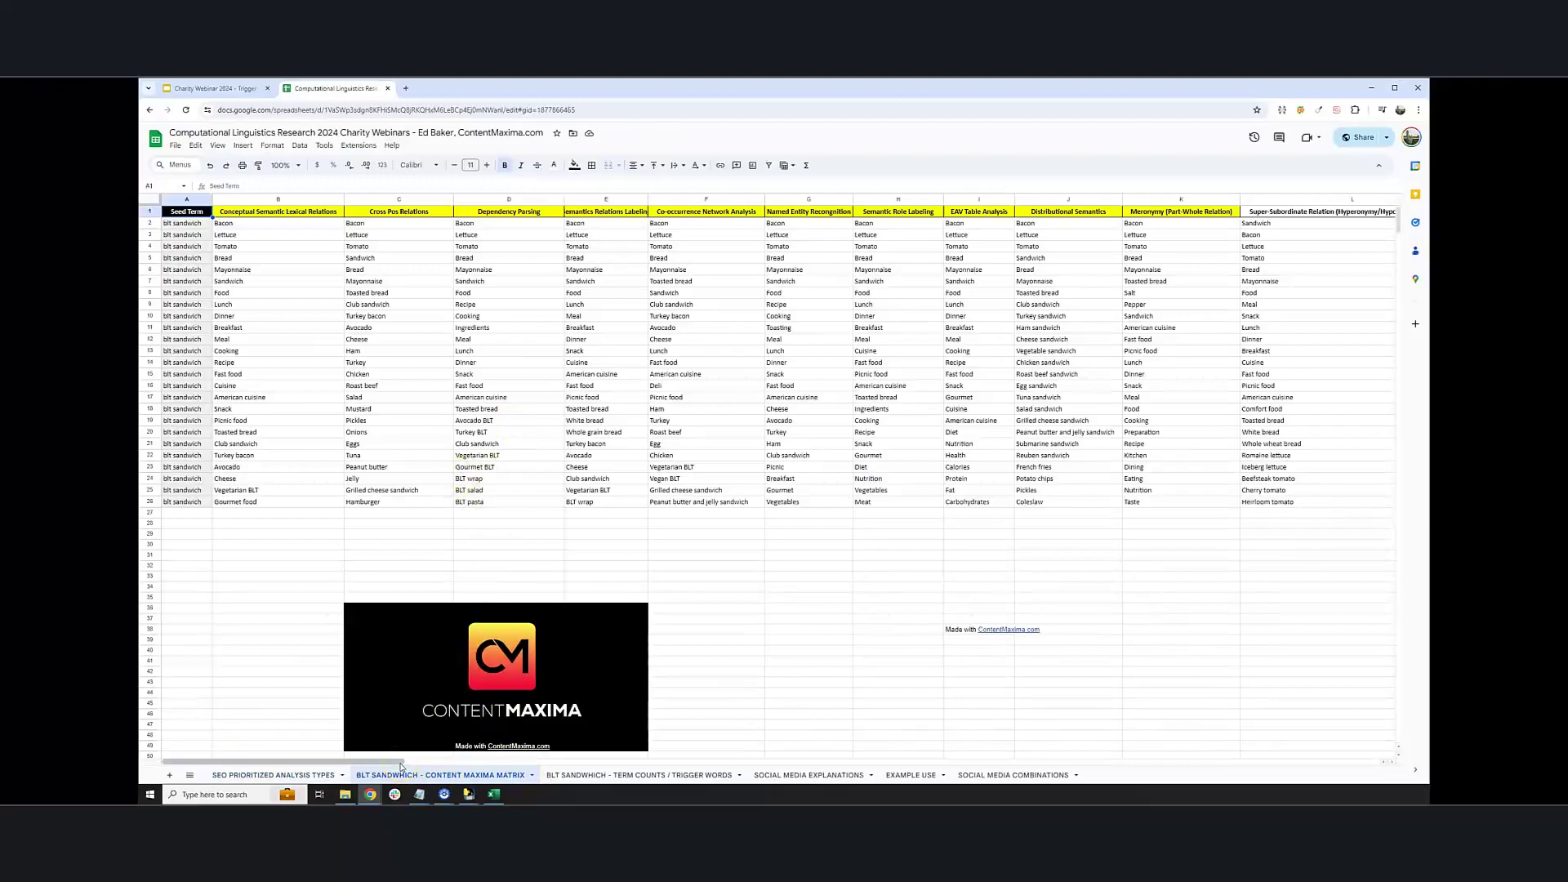
left_click_drag(401, 765, 297, 764)
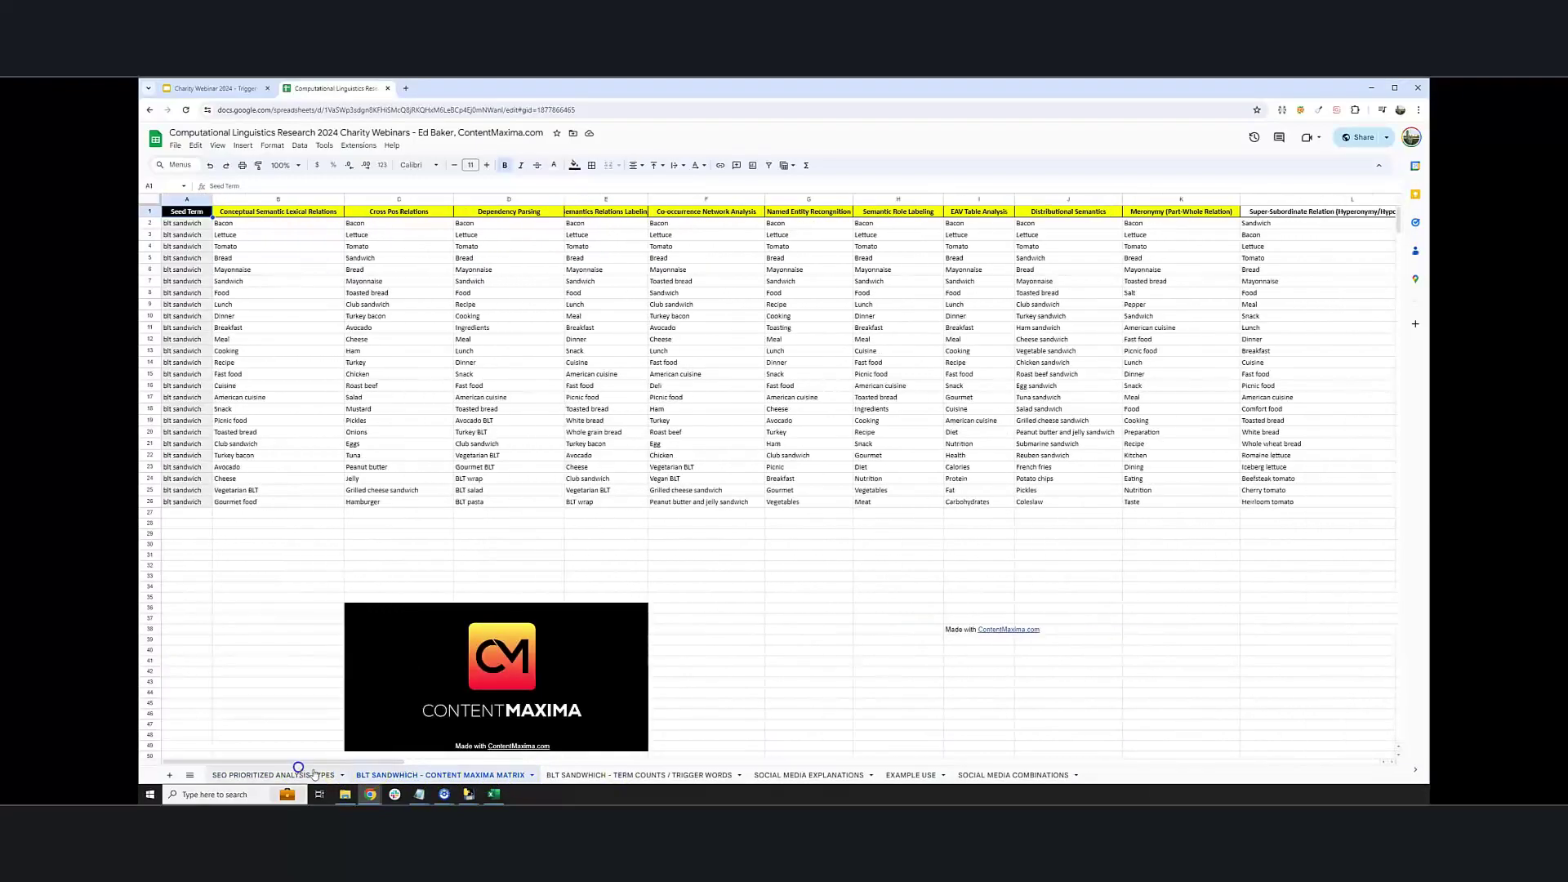
Step: Open the BLT SANDWHICH - TERM COUNTS / TRIGGER WORDS sheet and examine the per-platform column explanations on the SOCIAL MEDIA EXPLANATIONS sheet
left_click(605, 780)
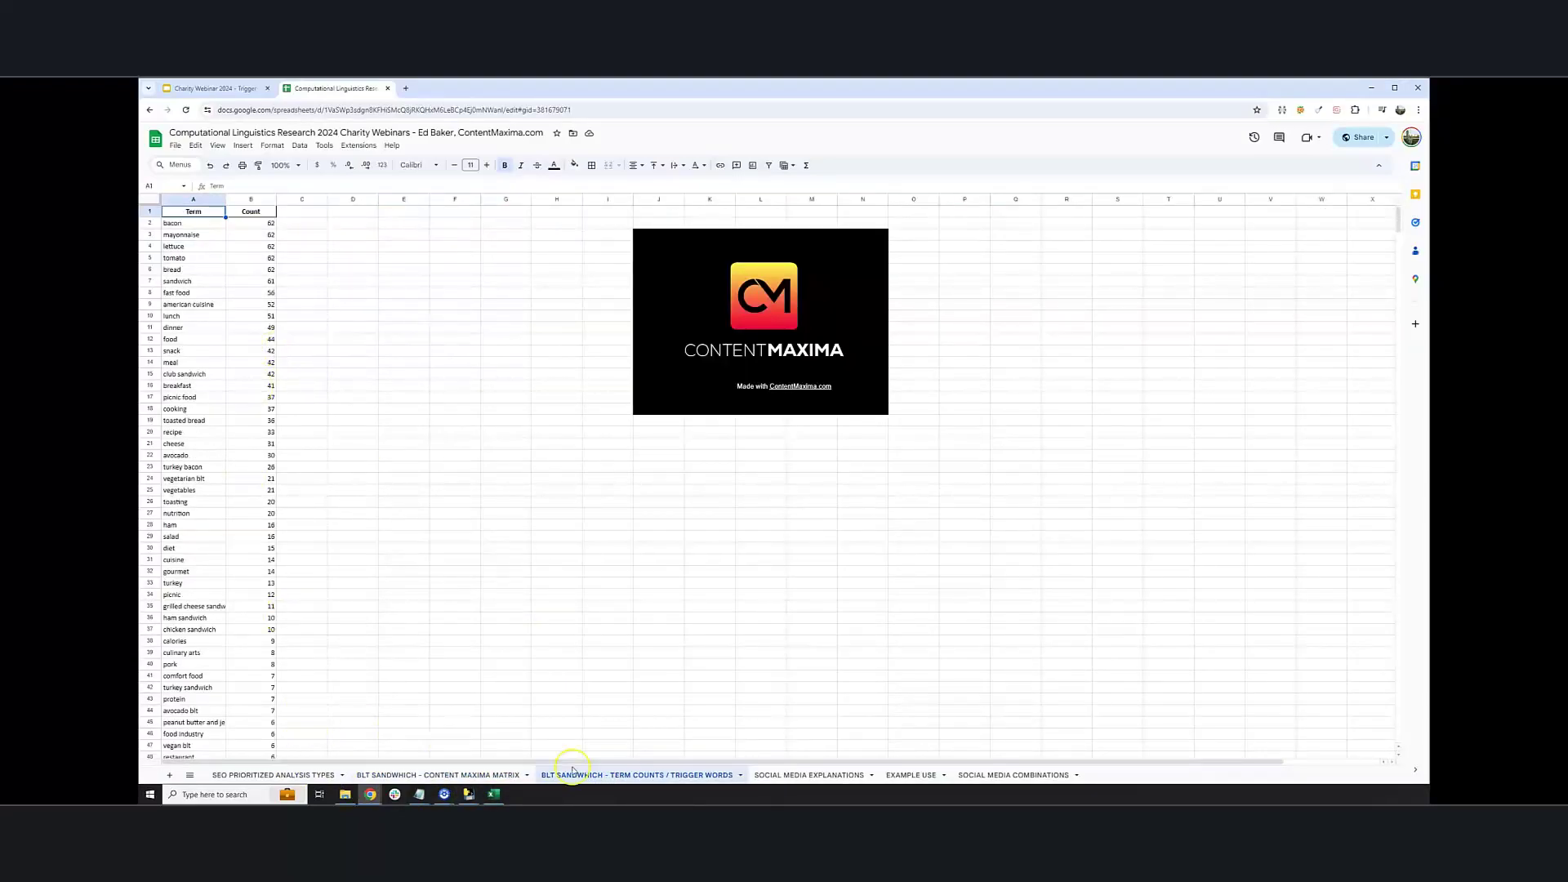
left_click(830, 782)
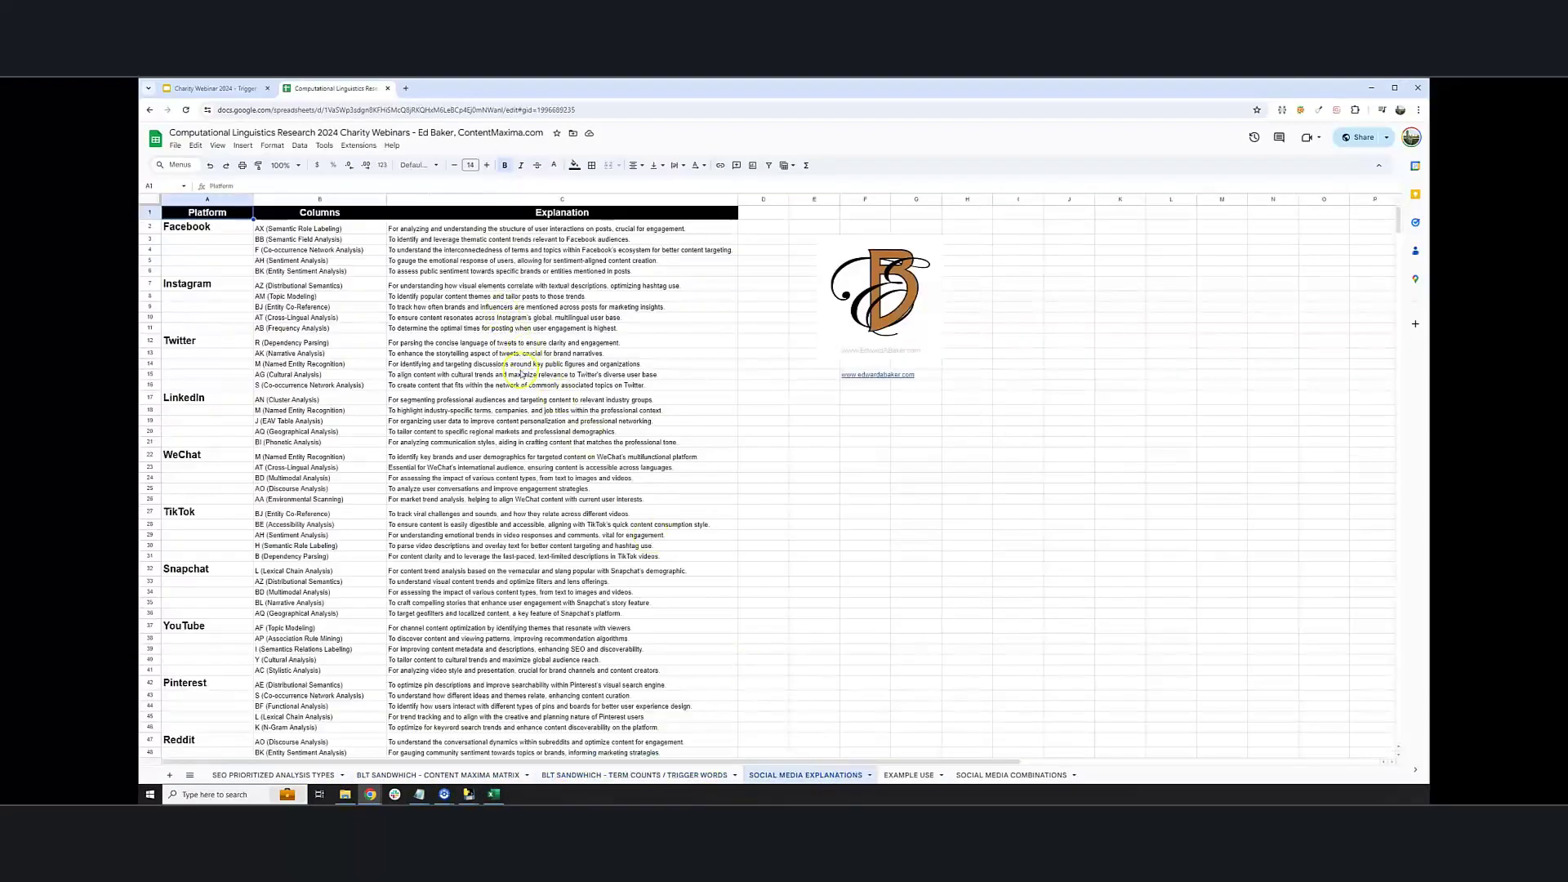
scroll(520, 373, "down", 3)
scroll(520, 373, "down", 10)
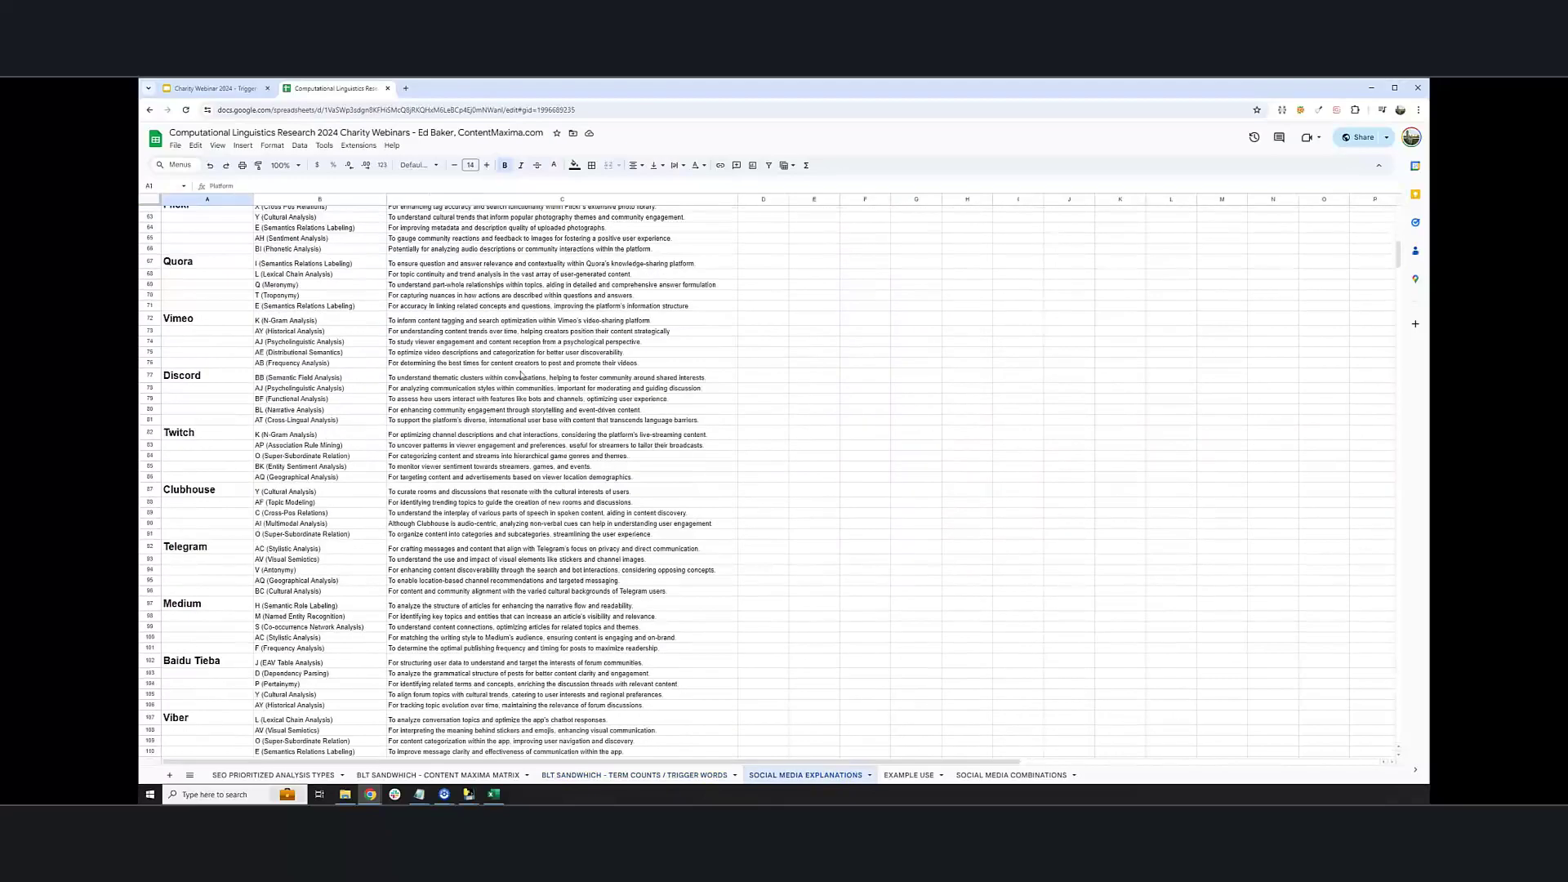
scroll(522, 373, "down", 3)
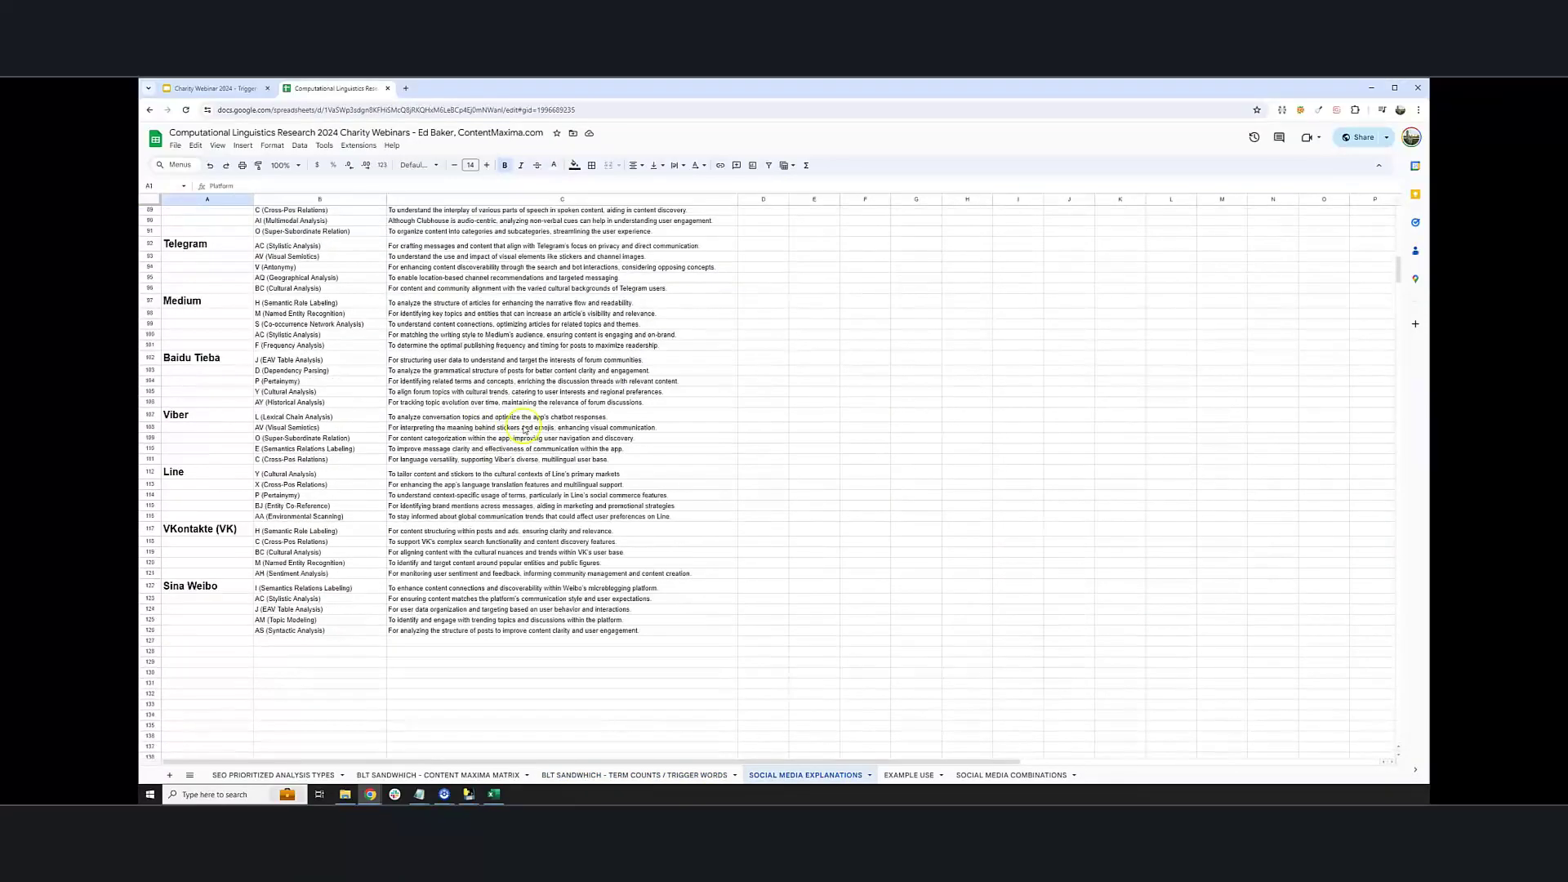
scroll(533, 479, "up", 6)
scroll(533, 480, "up", 6)
Step: View the EXAMPLE USE and SOCIAL MEDIA COMBINATIONS sheets, and switch to the Charity Webinar 2024 – Trigger Words presentation
left_click(906, 775)
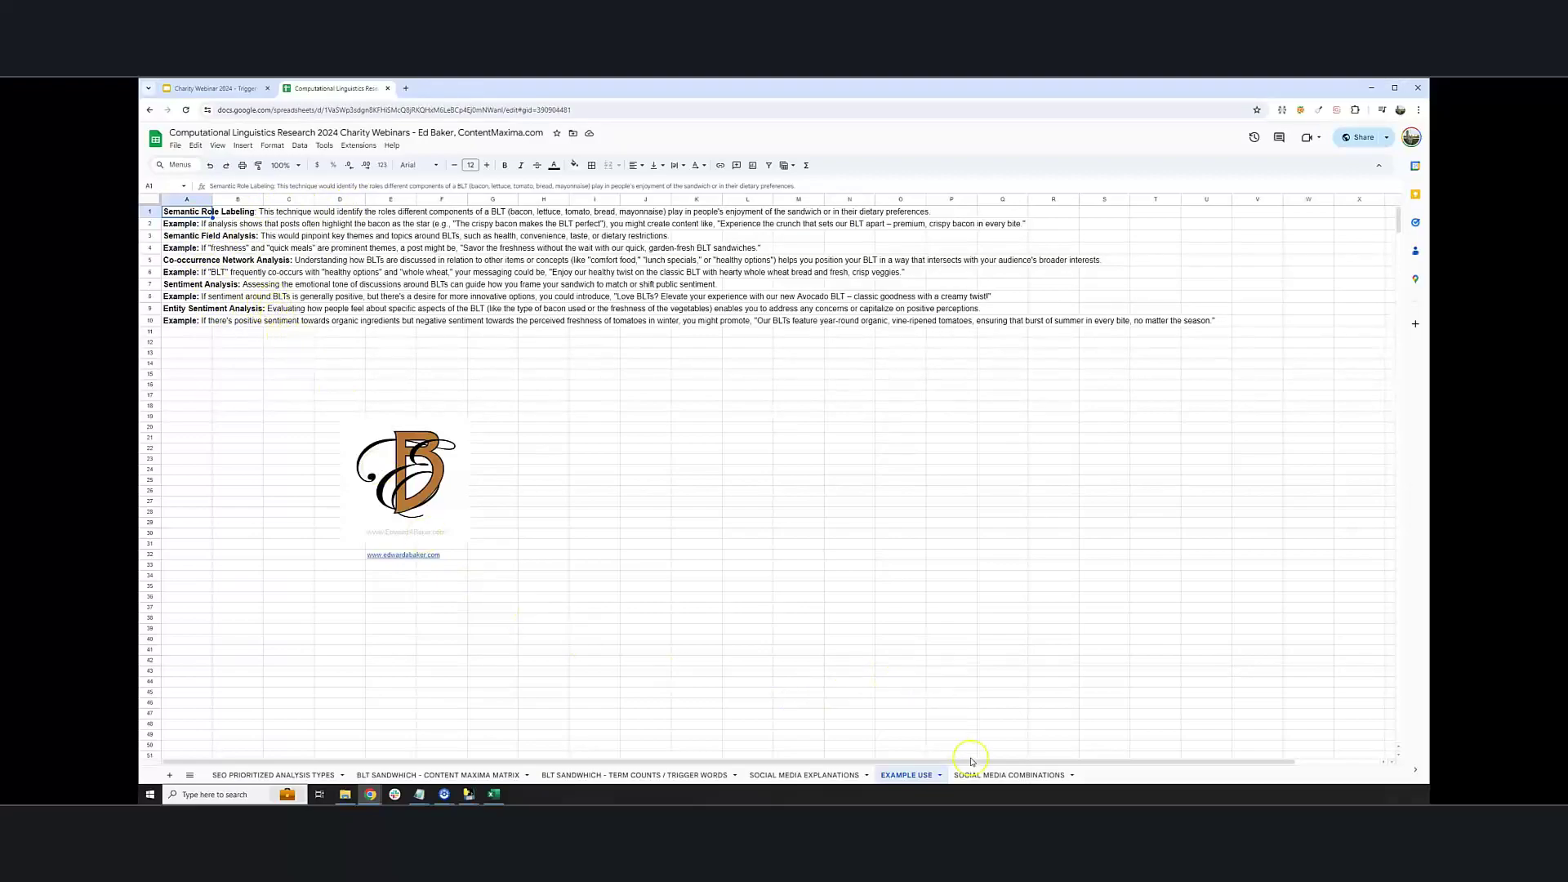
left_click(1001, 774)
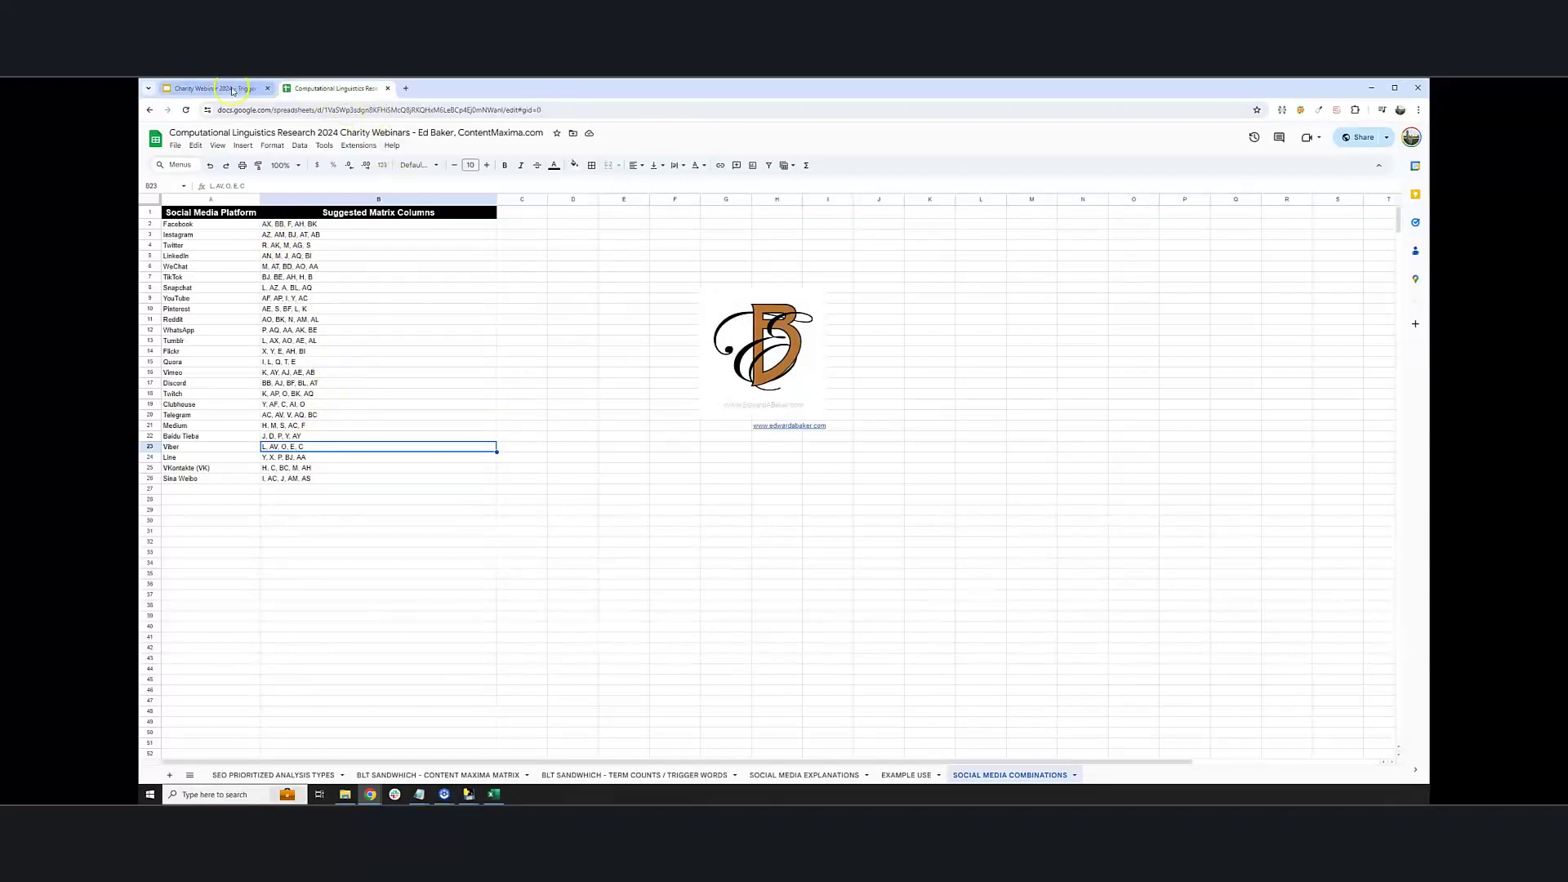
left_click(370, 311)
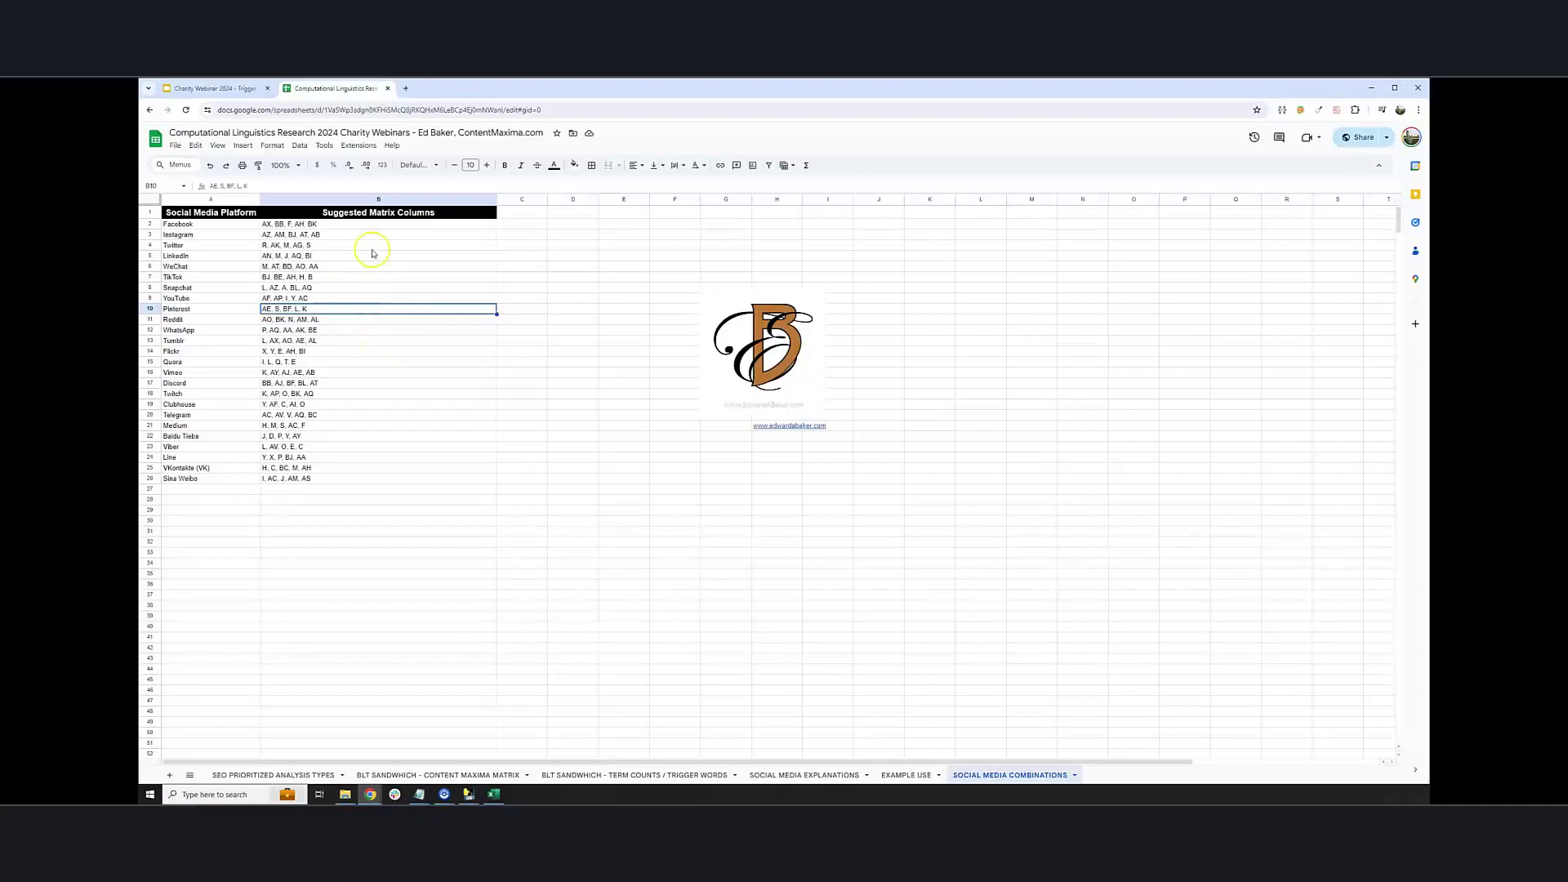
left_click(213, 89)
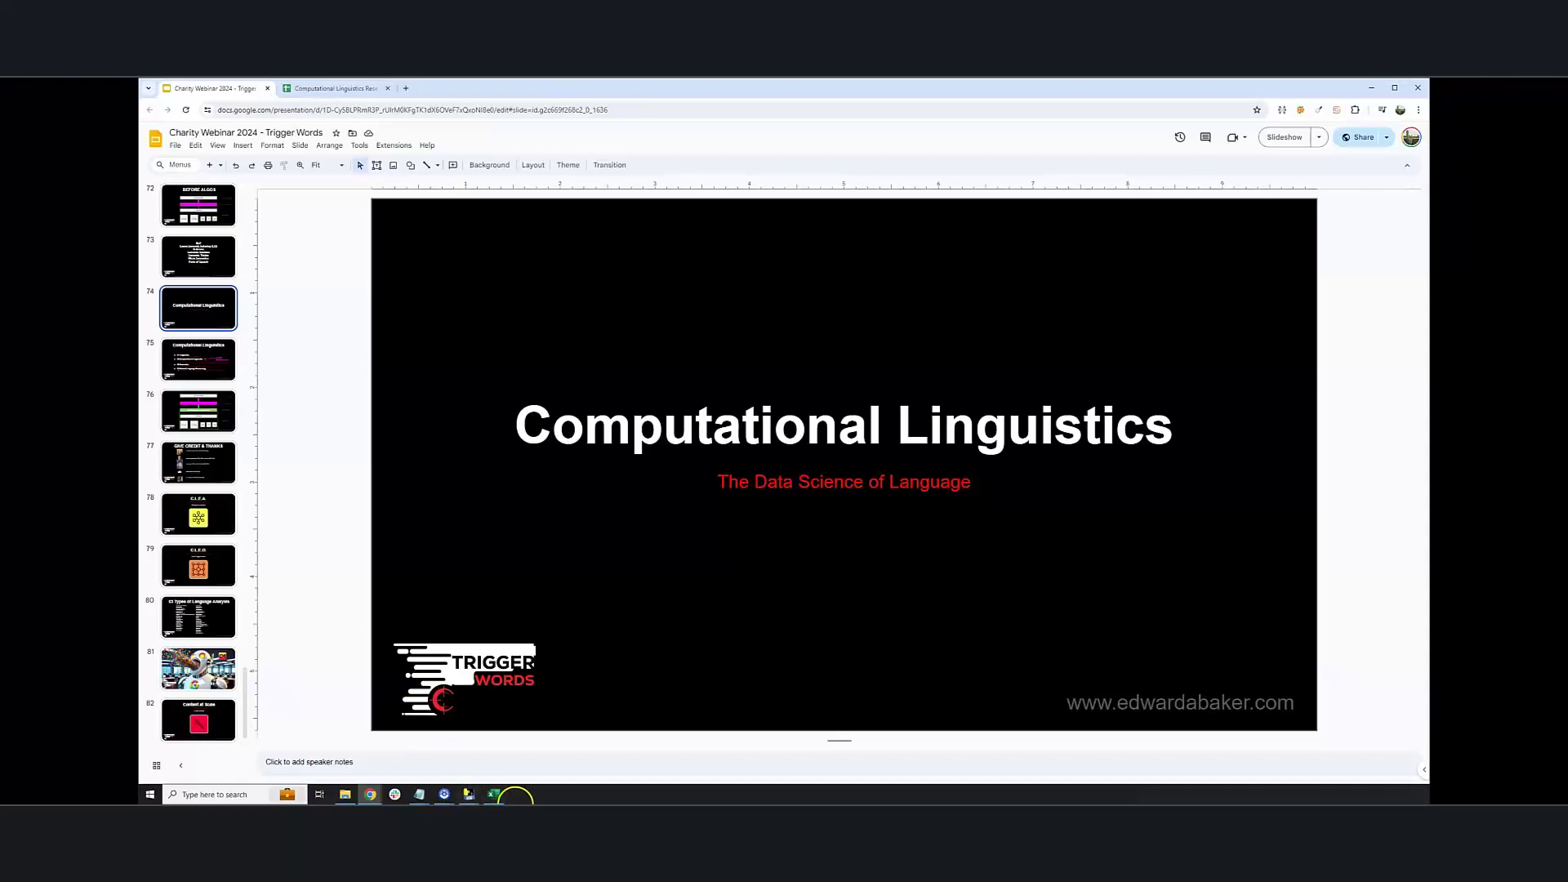
Step: Switch to the BLT Sandwhich matrix workbook in Excel and look over the analysis columns on the Full Data sheet
mouse_move(495, 797)
left_click(527, 750)
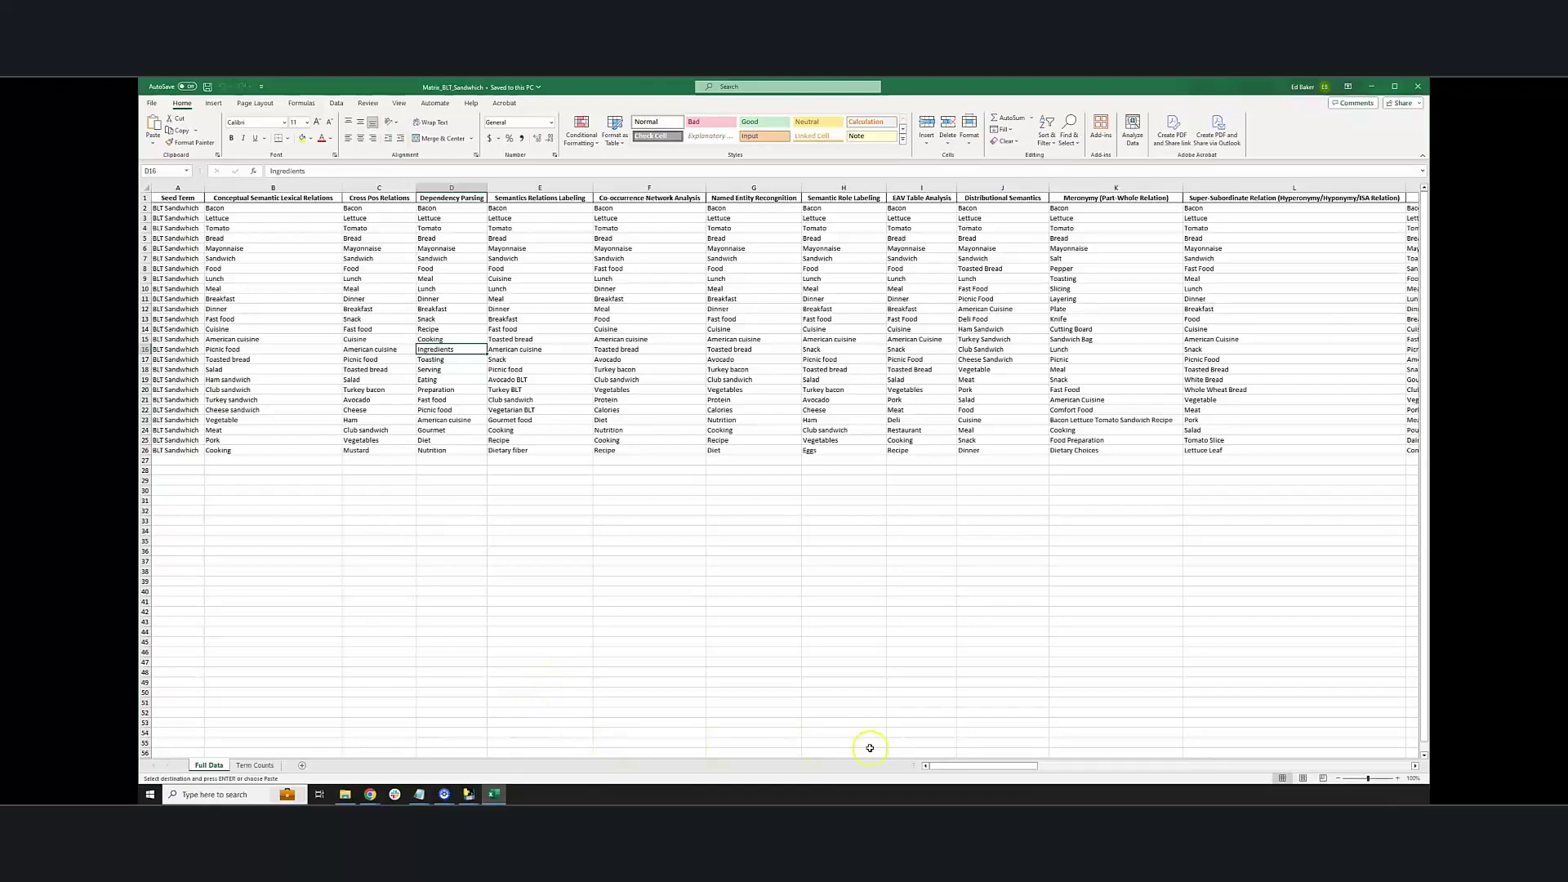
left_click(949, 766)
left_click(950, 770)
Step: View the term list on the Term Counts sheet, and return to the Charity Webinar 2024 – Trigger Words presentation in Chrome
left_click(246, 766)
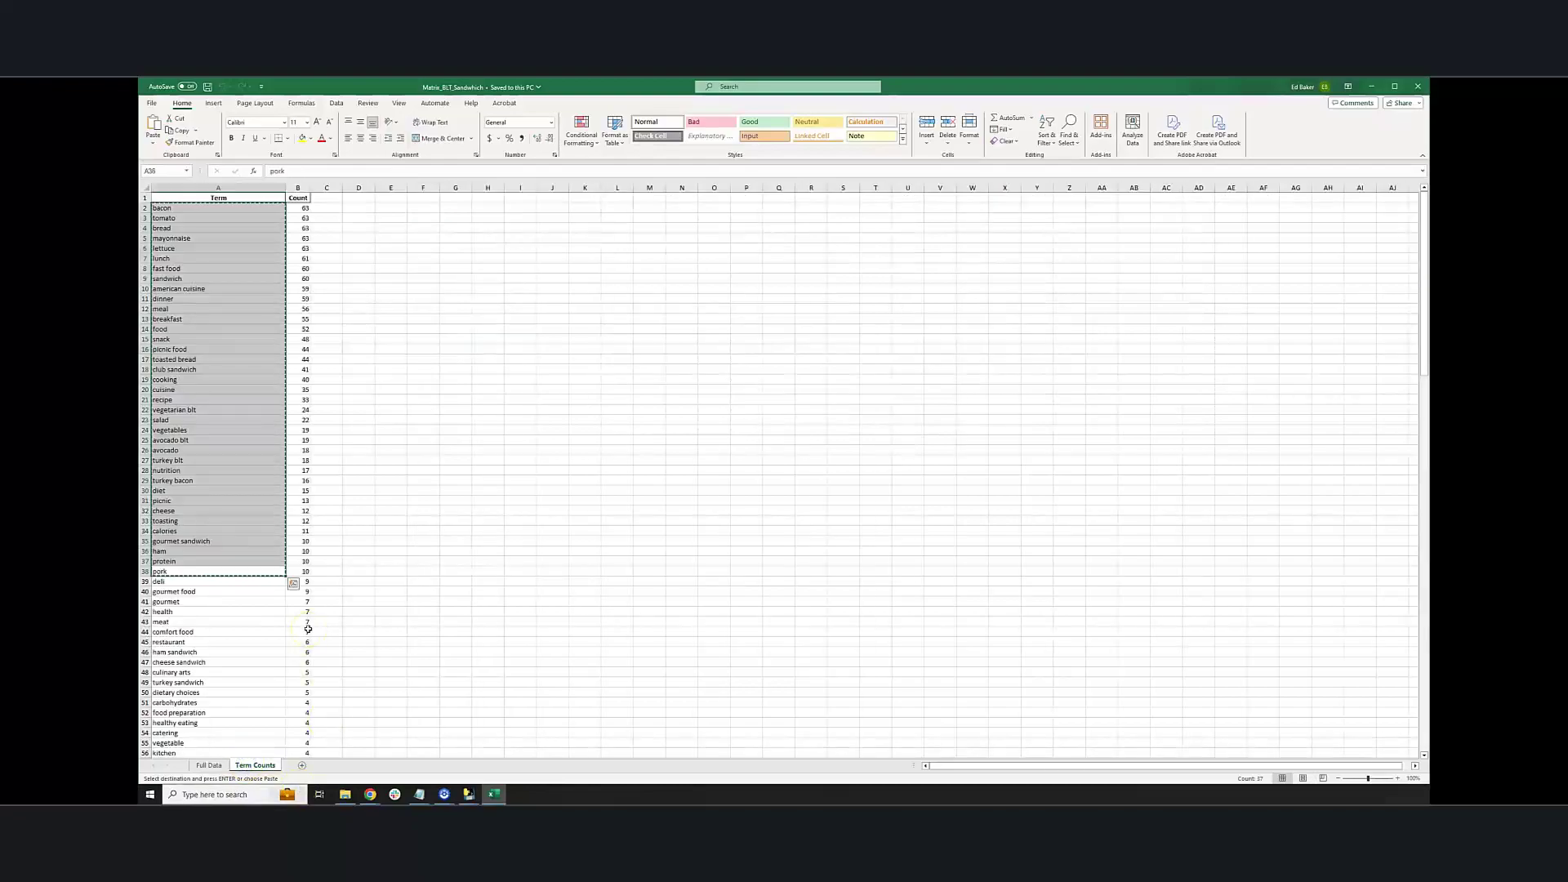
left_click(310, 572)
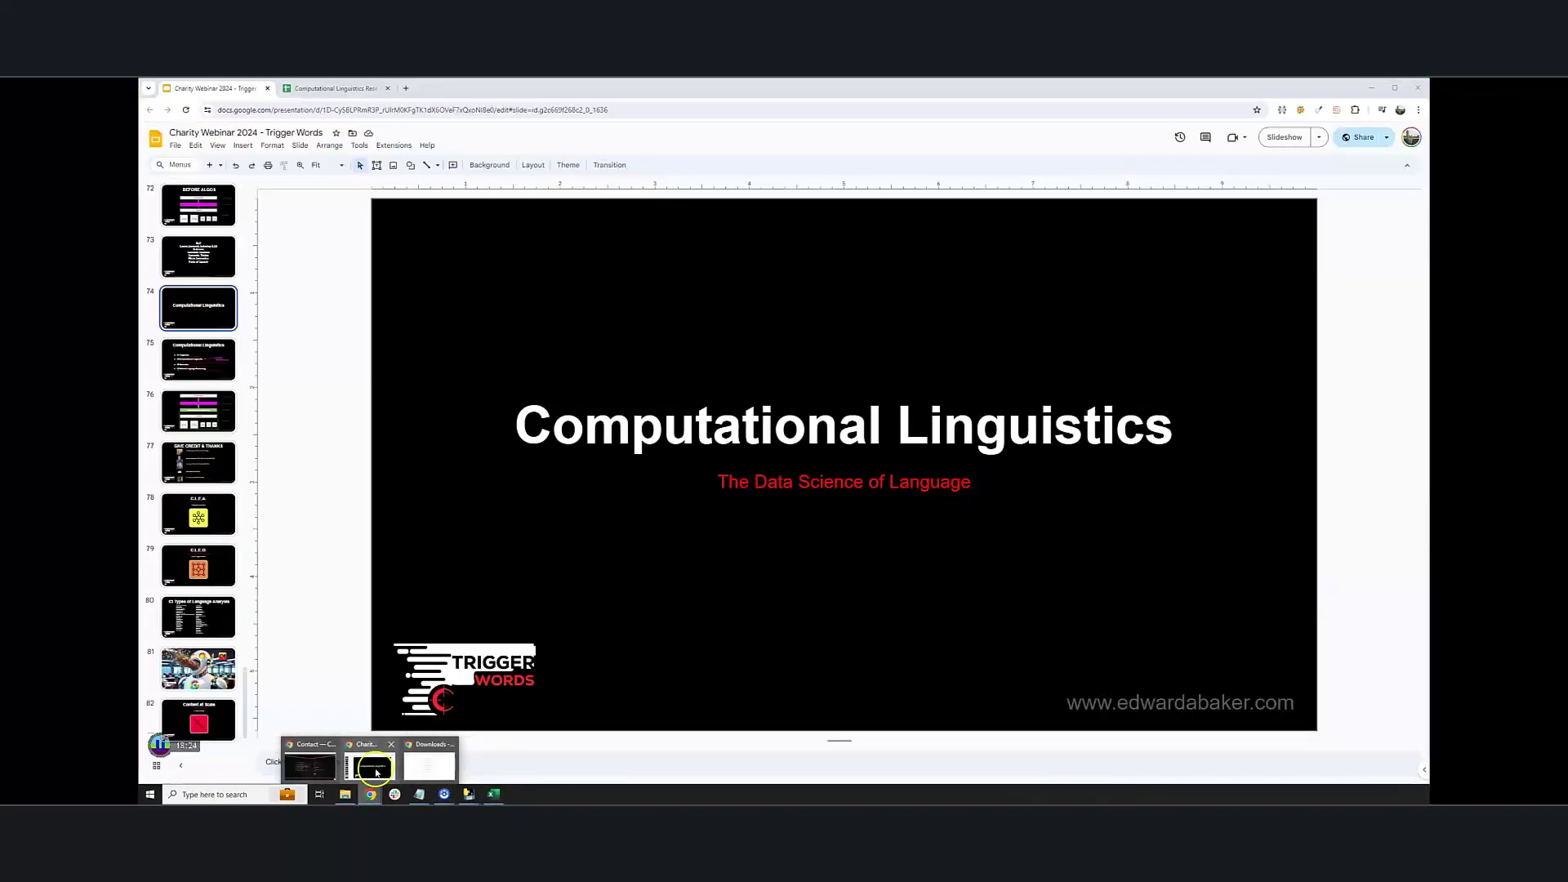
left_click(375, 768)
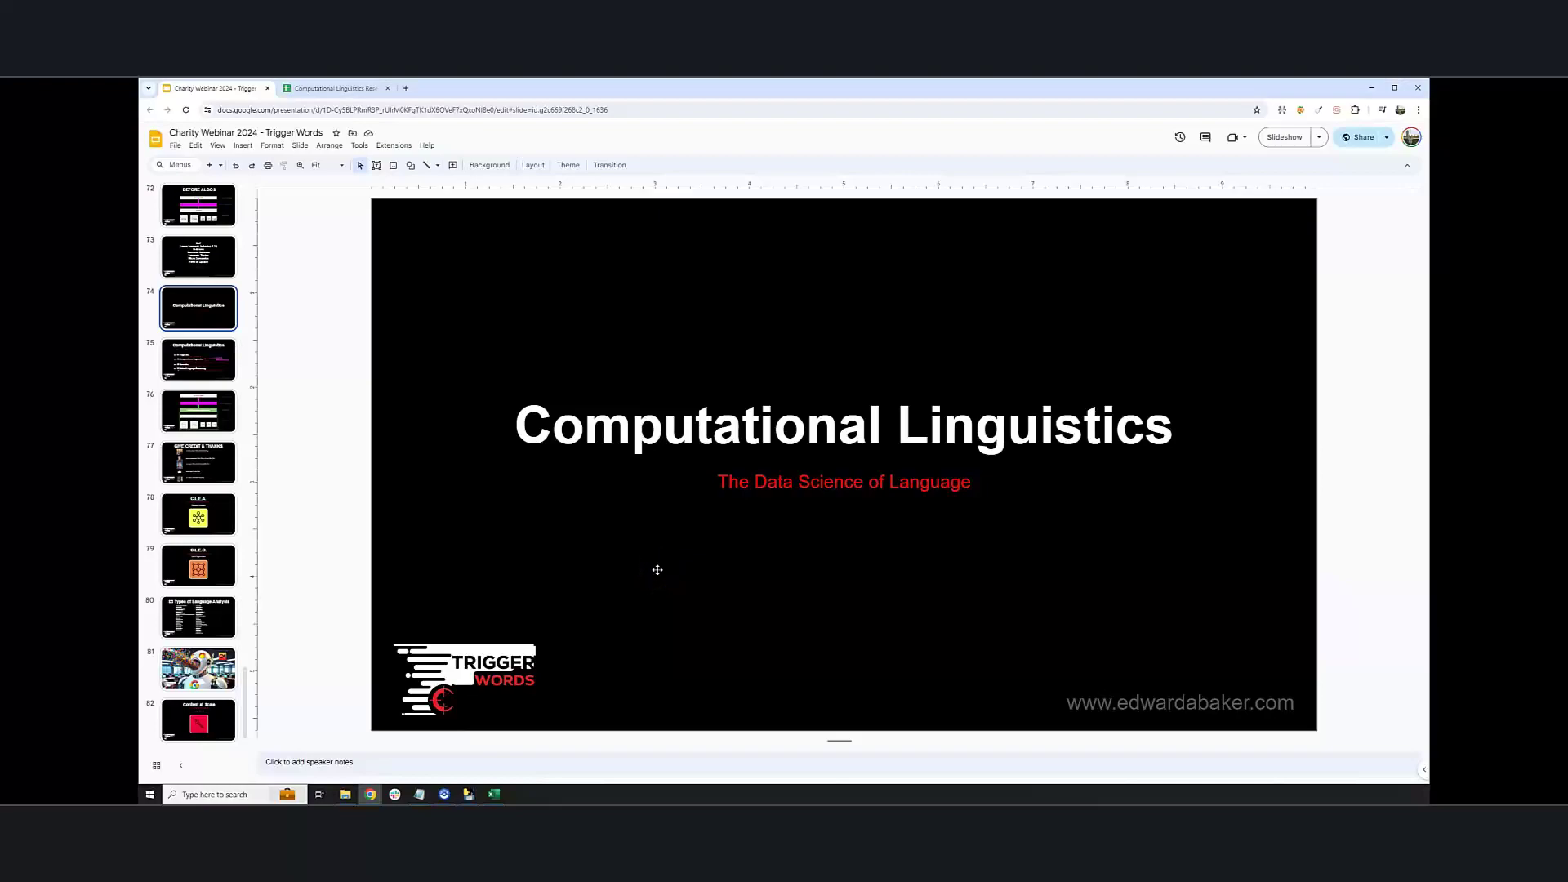